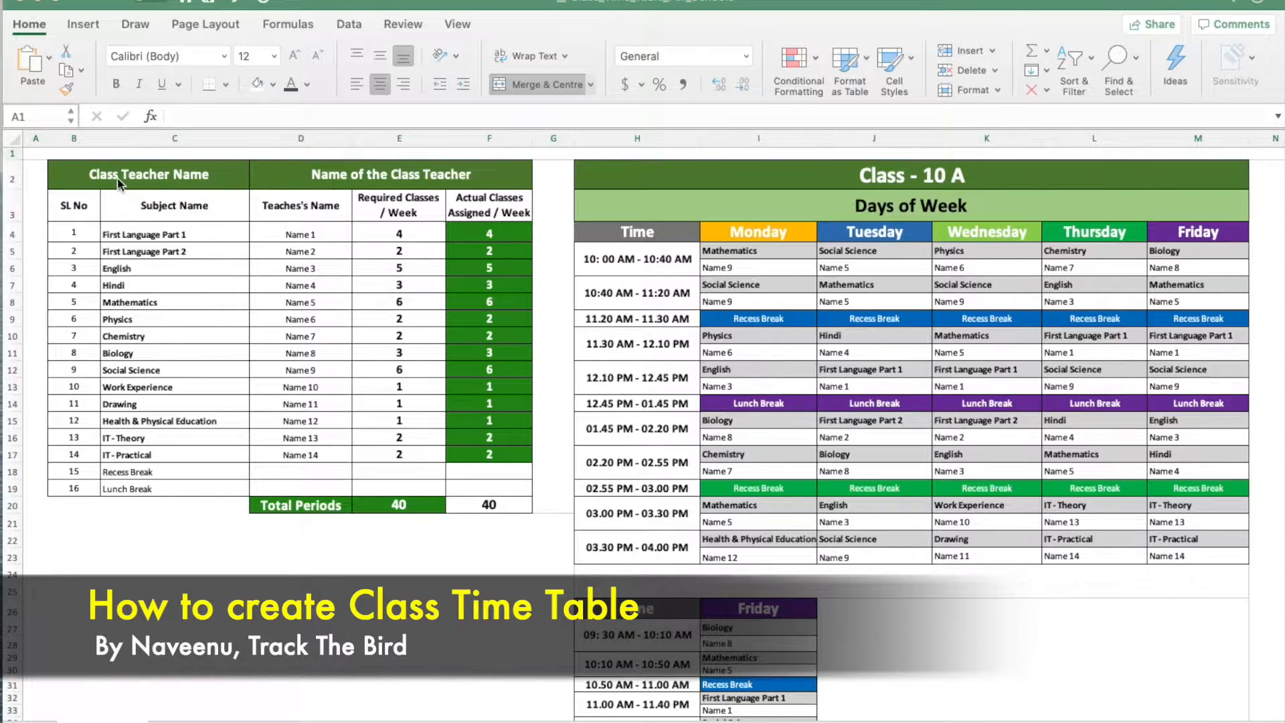
# Examine the sheet's layout: the subject and teacher table, the Class - 10 A weekly timetable and the separate Friday timetable below it
pyautogui.moveTo(74, 176); pyautogui.dragTo(444, 502)
pyautogui.click(599, 162)
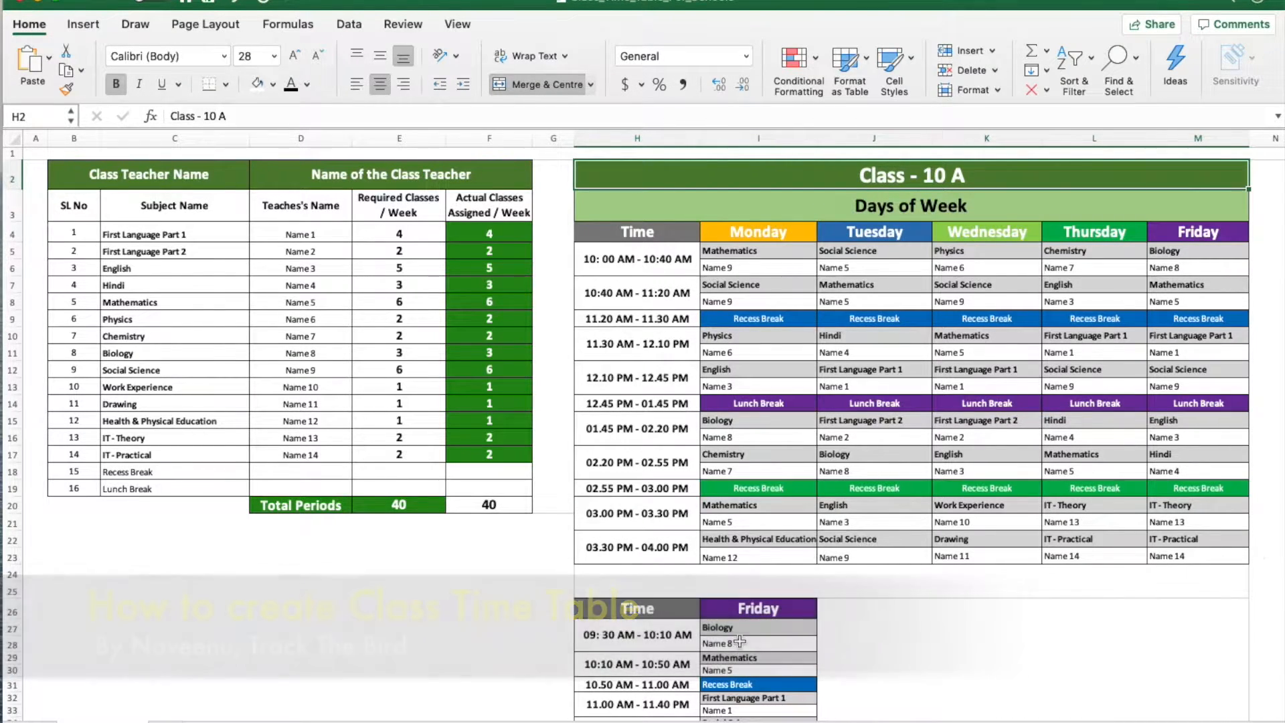
pyautogui.scroll(-3, 738, 629)
pyautogui.scroll(-5, 738, 629)
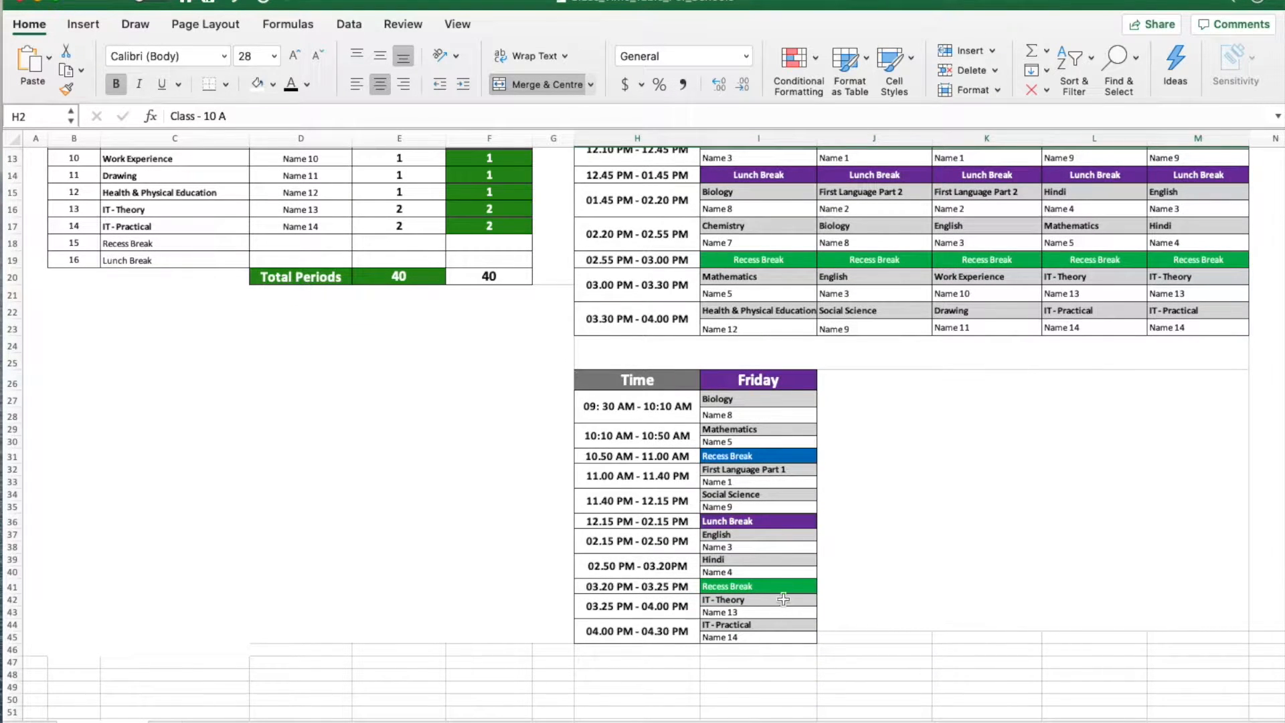
pyautogui.scroll(5, 805, 652)
pyautogui.scroll(-3, 807, 651)
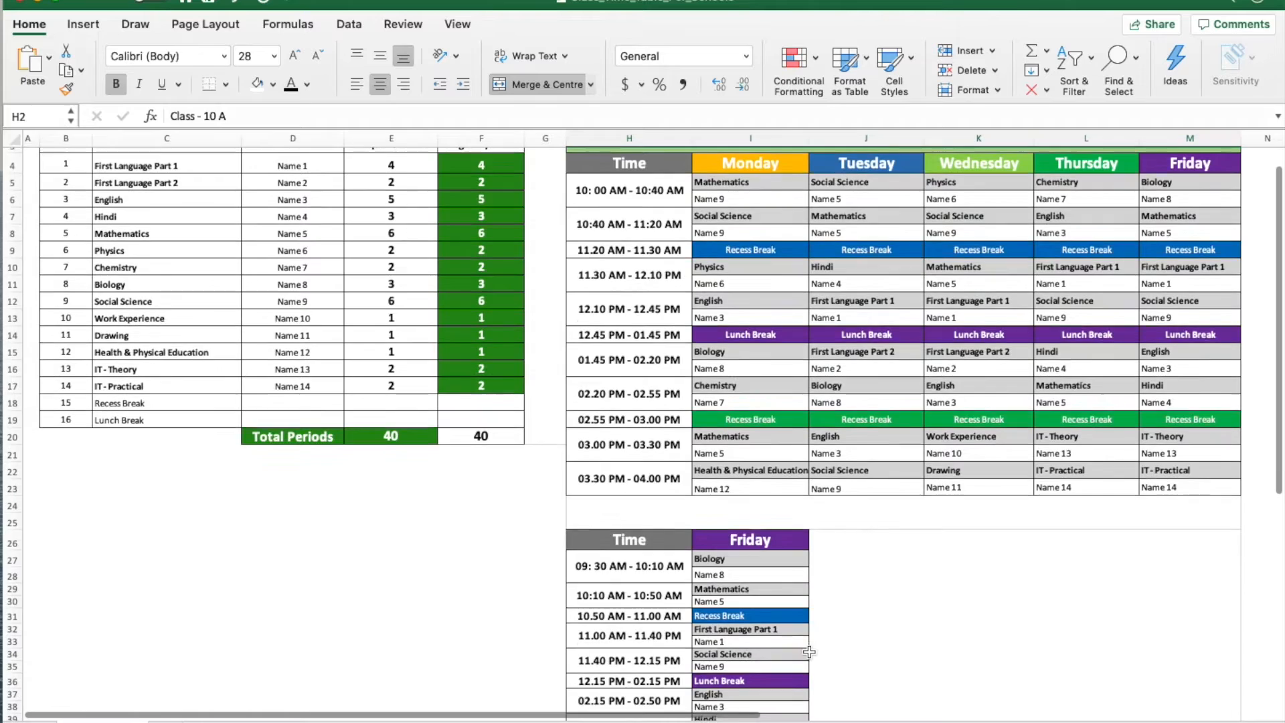
pyautogui.scroll(-2, 751, 545)
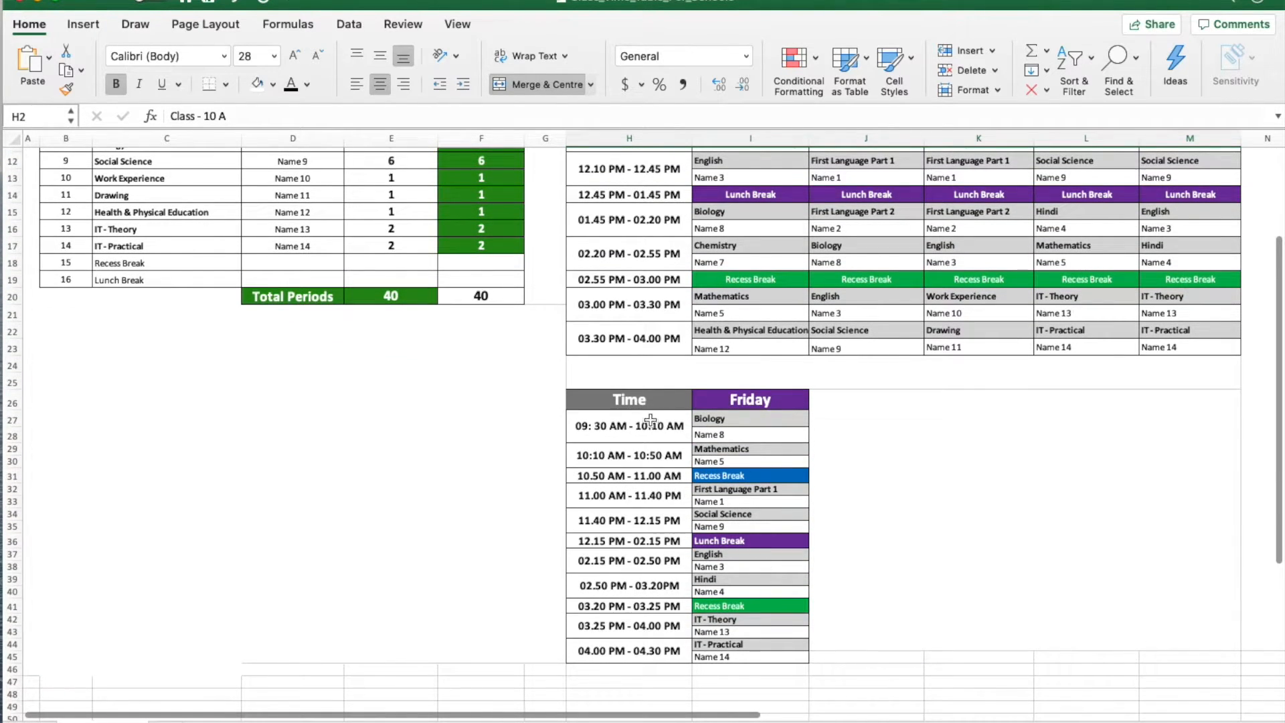
pyautogui.moveTo(645, 398); pyautogui.dragTo(752, 656)
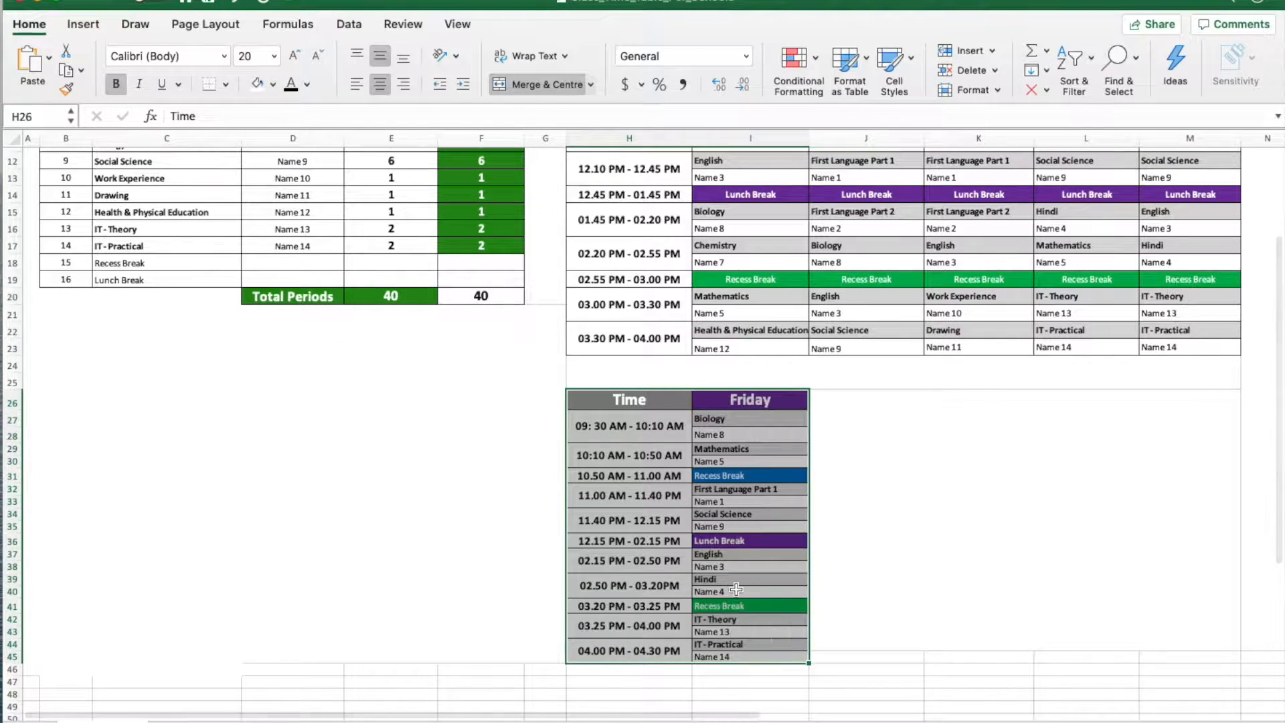
pyautogui.scroll(5, 736, 589)
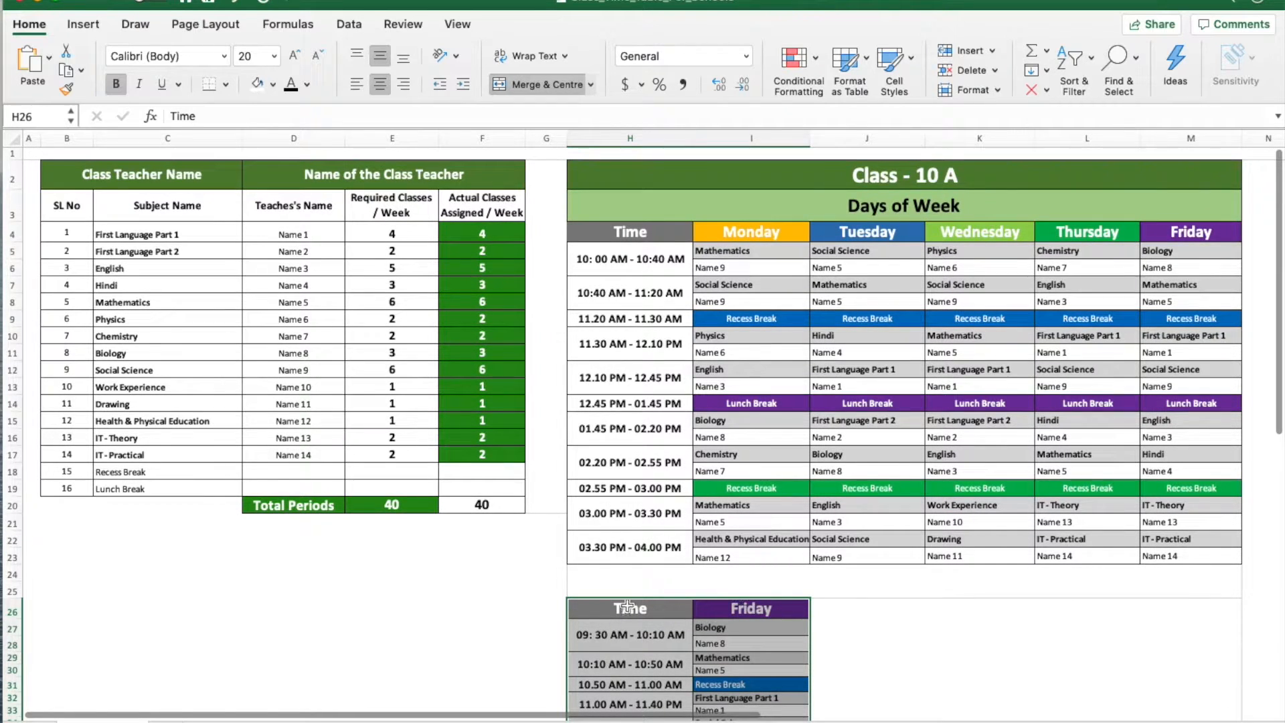
pyautogui.click(589, 583)
pyautogui.hscroll(-1, 401, 435)
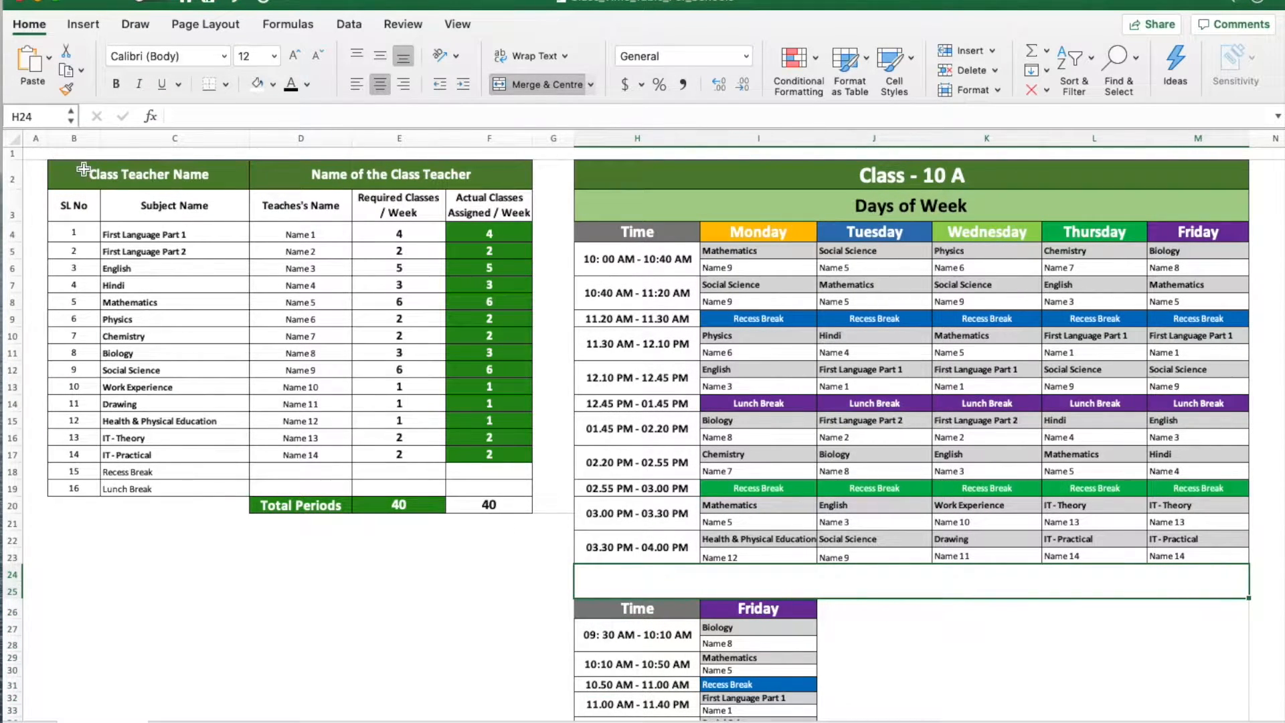
# Review the subject table's column headings from SL No to Actual Classes Assigned / Week, and the first subject entries
pyautogui.click(84, 207)
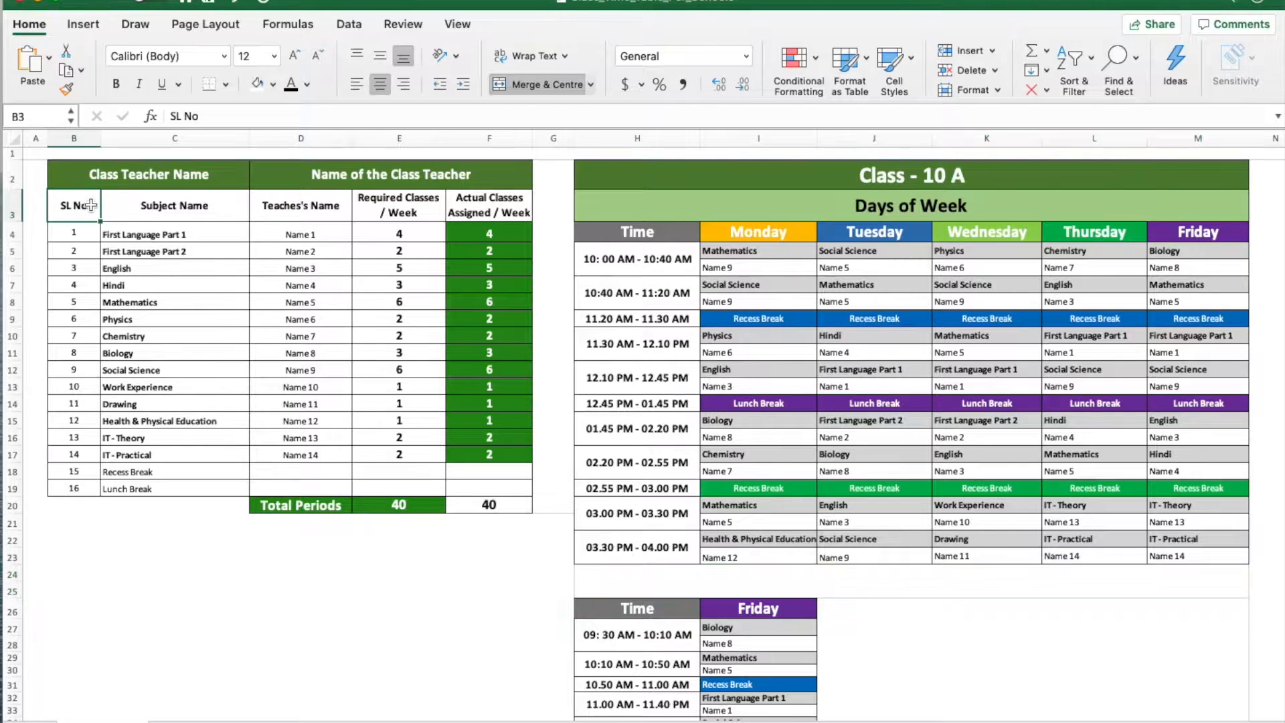
pyautogui.click(165, 210)
pyautogui.click(293, 208)
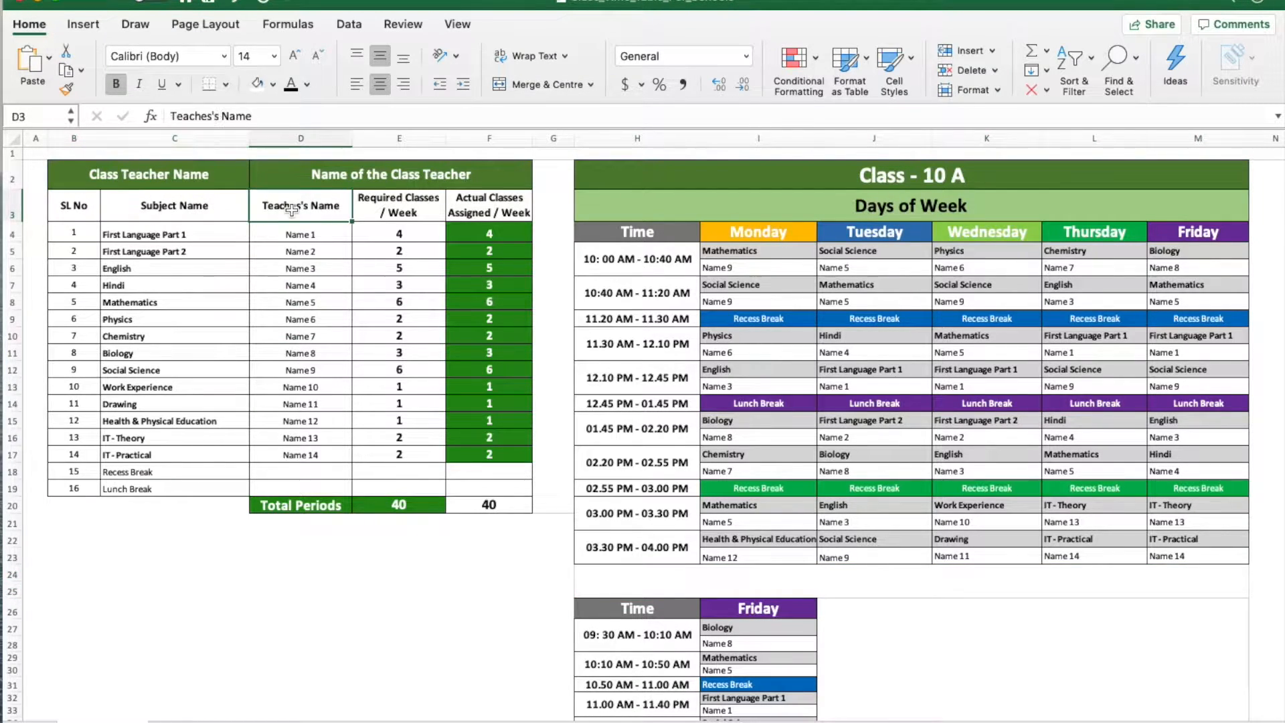
pyautogui.click(402, 210)
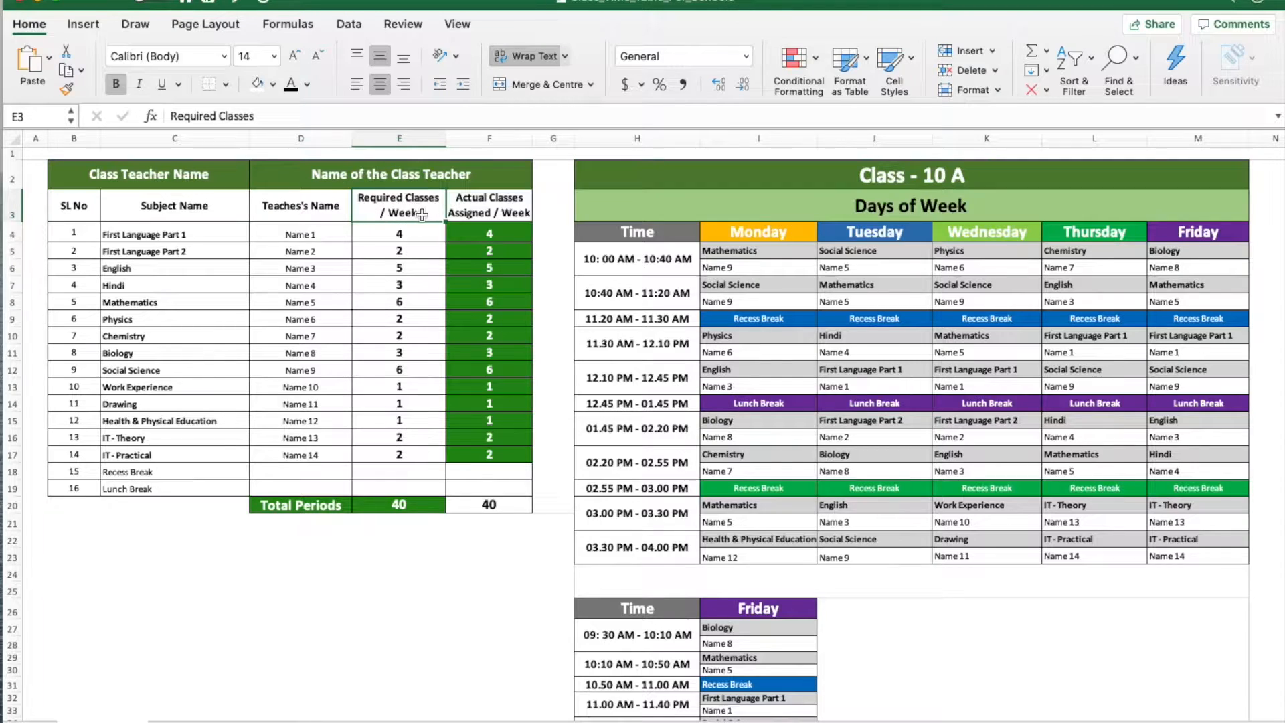
pyautogui.click(507, 209)
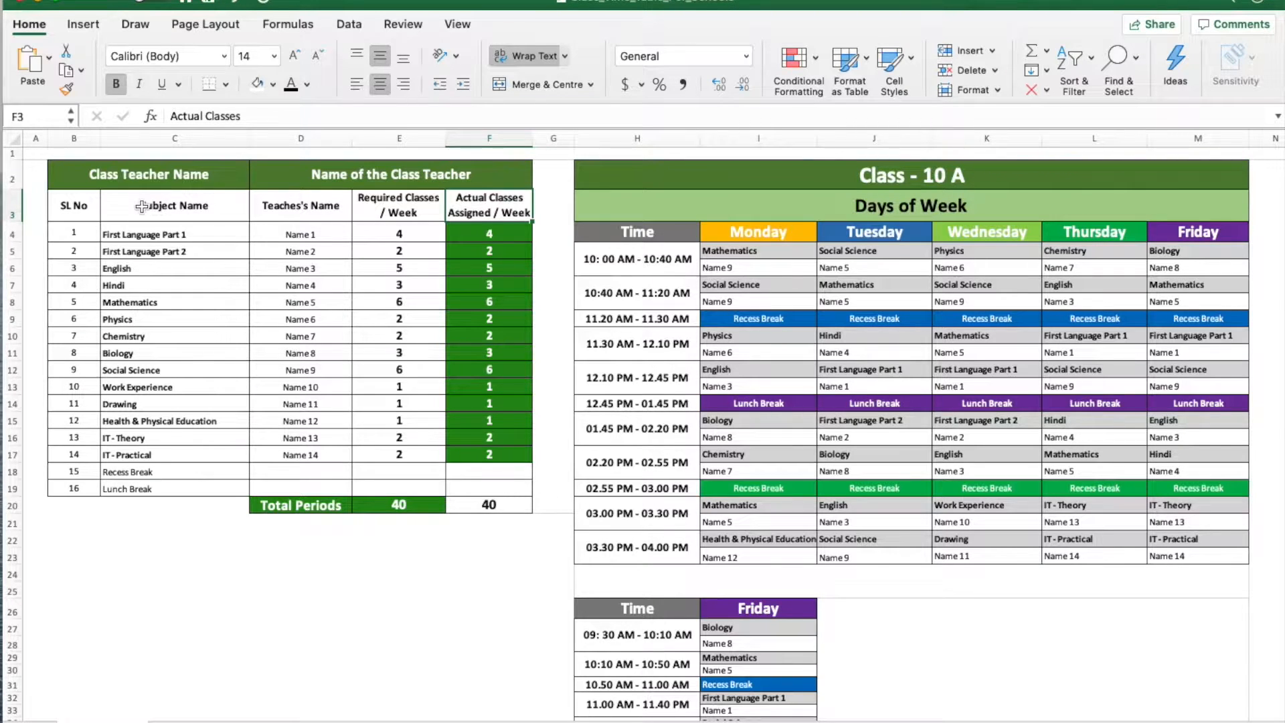
pyautogui.click(134, 234)
pyautogui.click(158, 267)
pyautogui.click(154, 285)
pyautogui.click(149, 319)
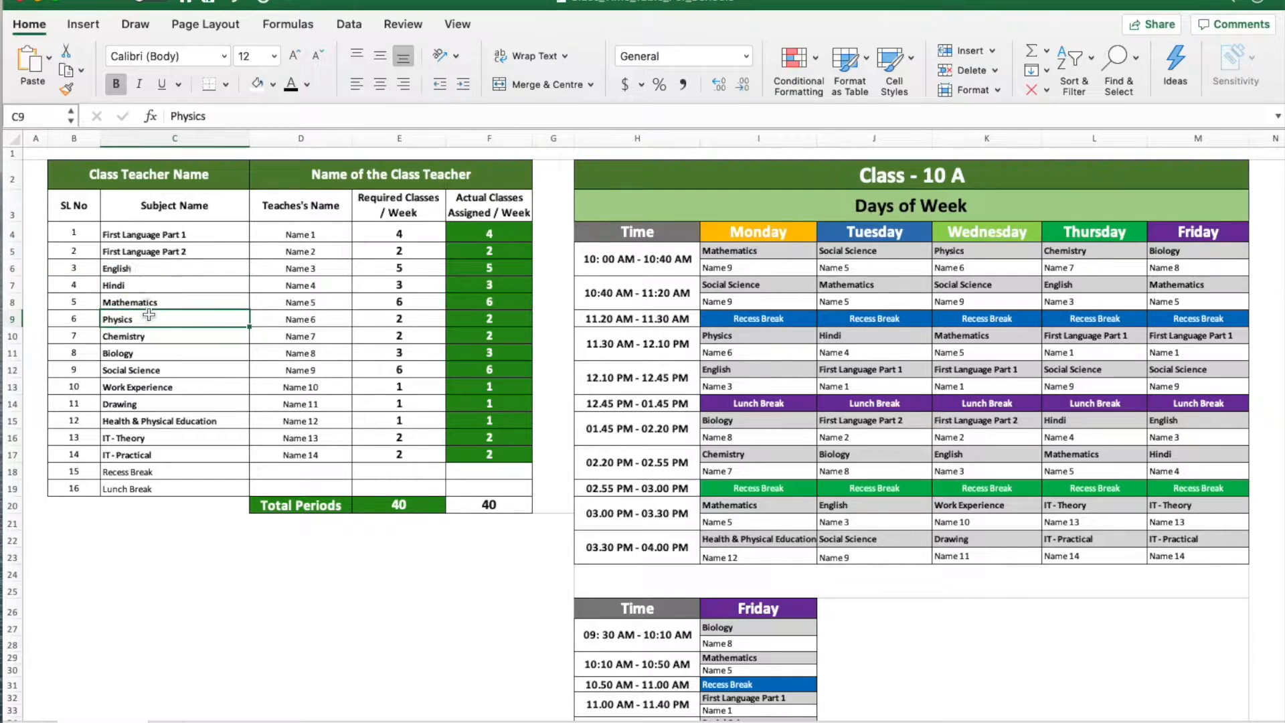
# Shorten the first subject's name in cell C4 to "First Language"
pyautogui.click(148, 234)
pyautogui.doubleClick(207, 234)
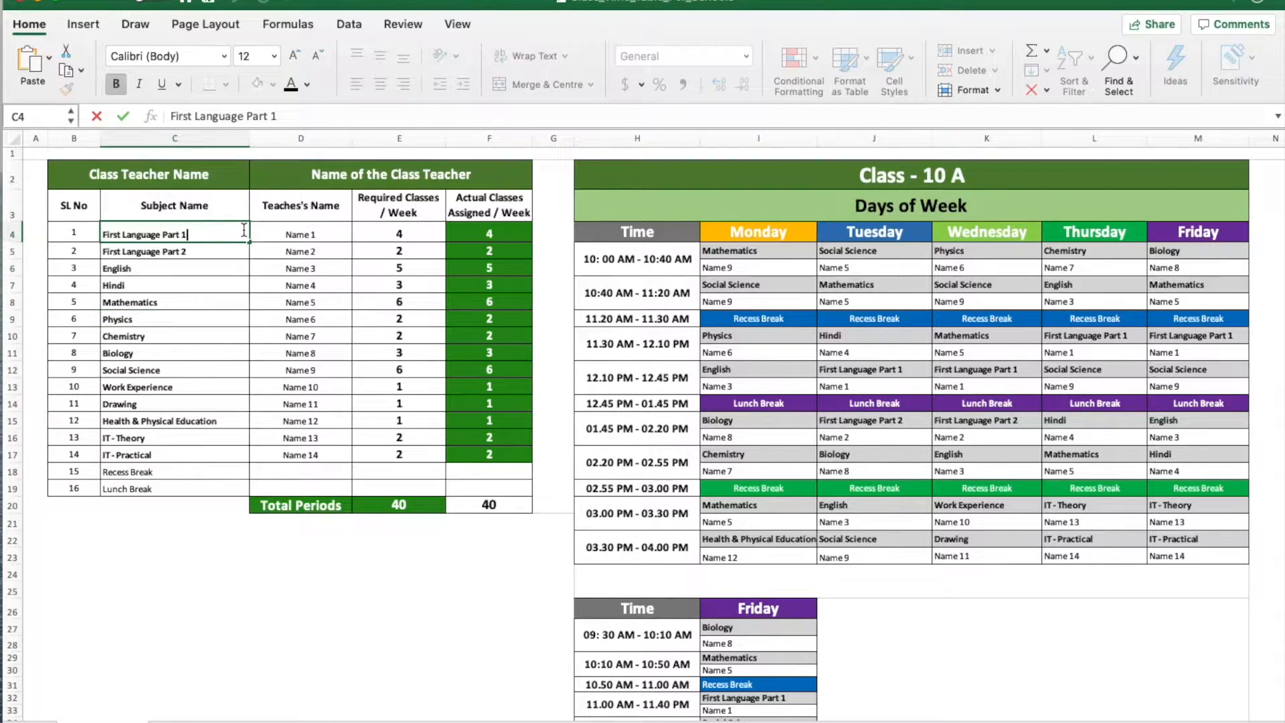
pyautogui.press('BackSpace')
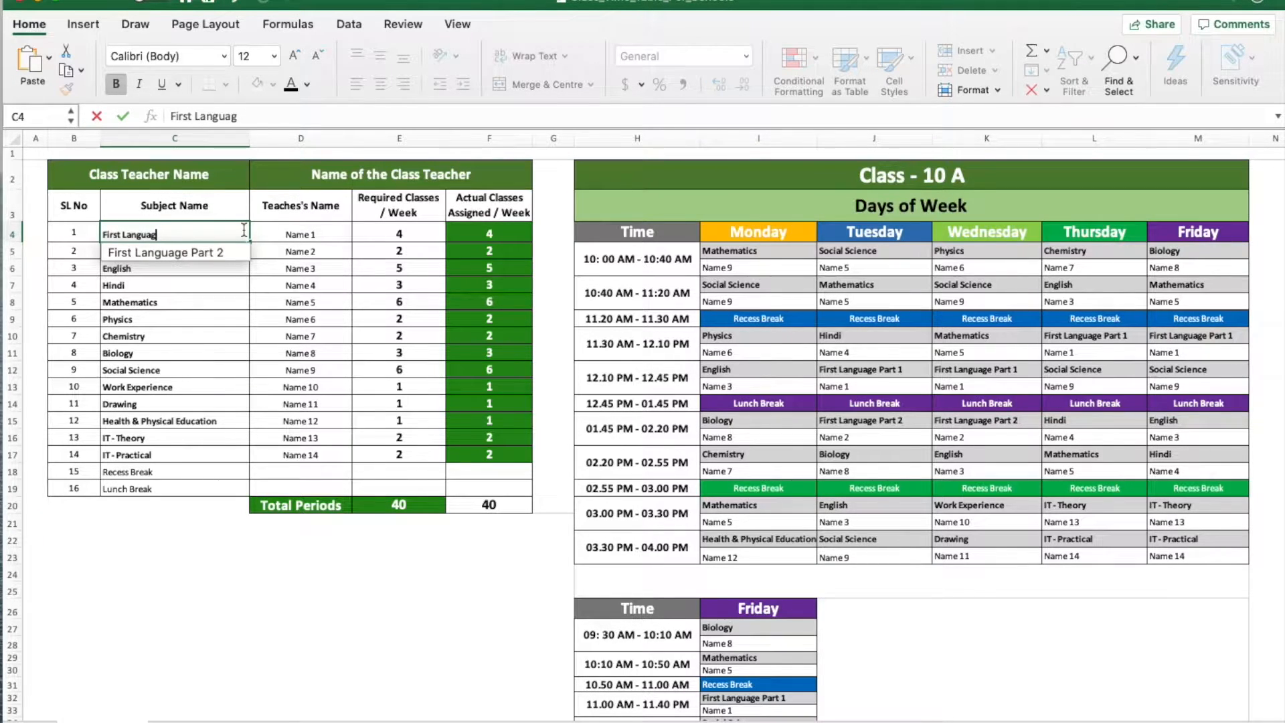
pyautogui.write('e')
pyautogui.click(188, 237)
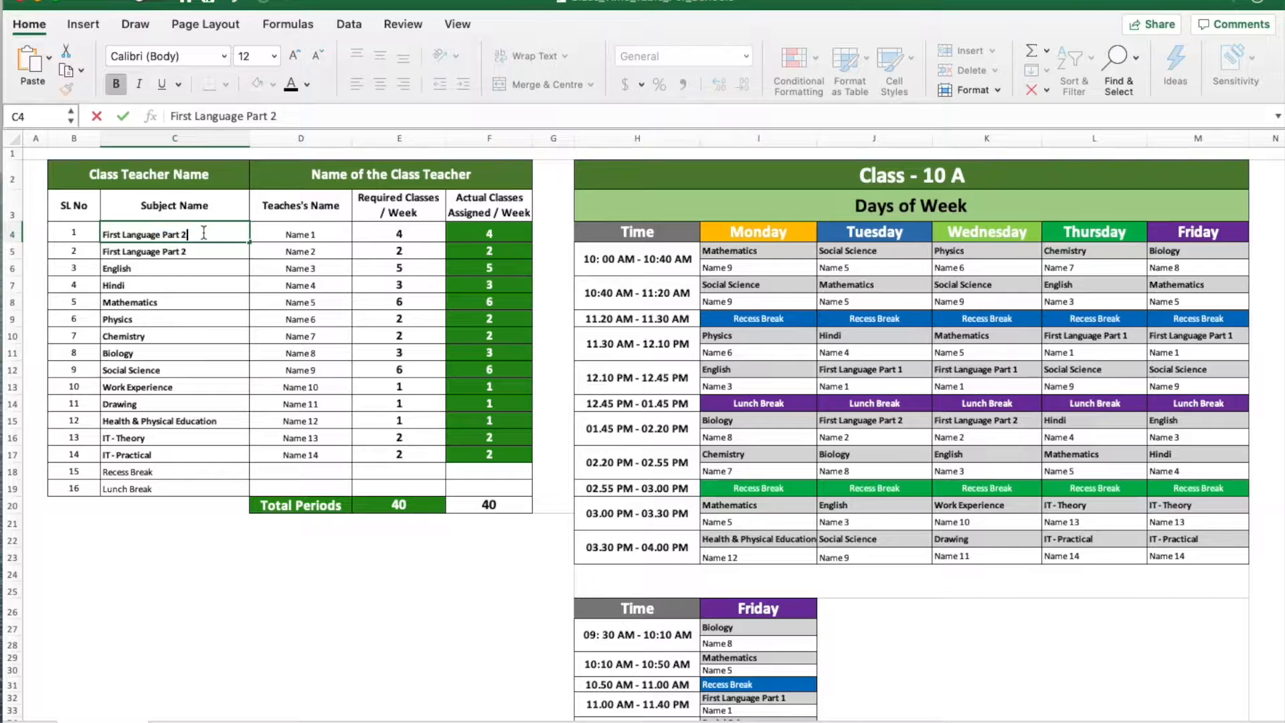
pyautogui.press('BackSpace')
pyautogui.press('Return')
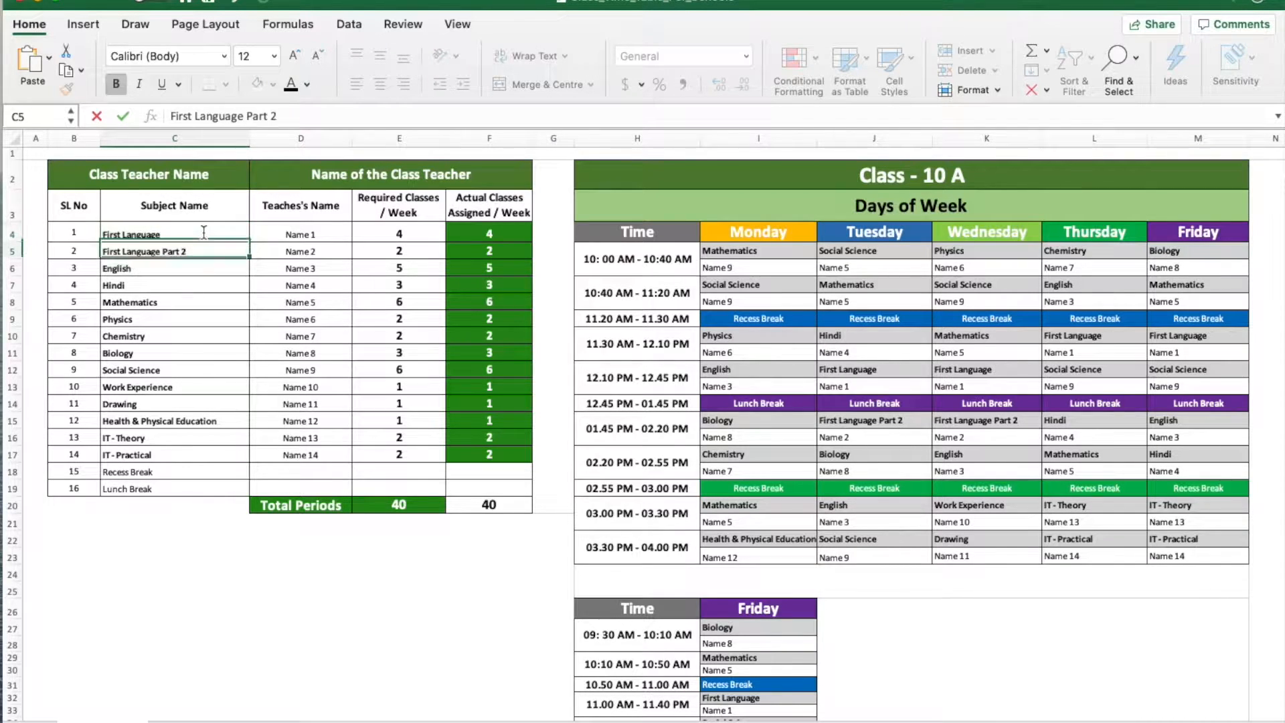
# Change the first subject's name in cell C4 back to "First Language Part 1"
pyautogui.doubleClick(193, 233)
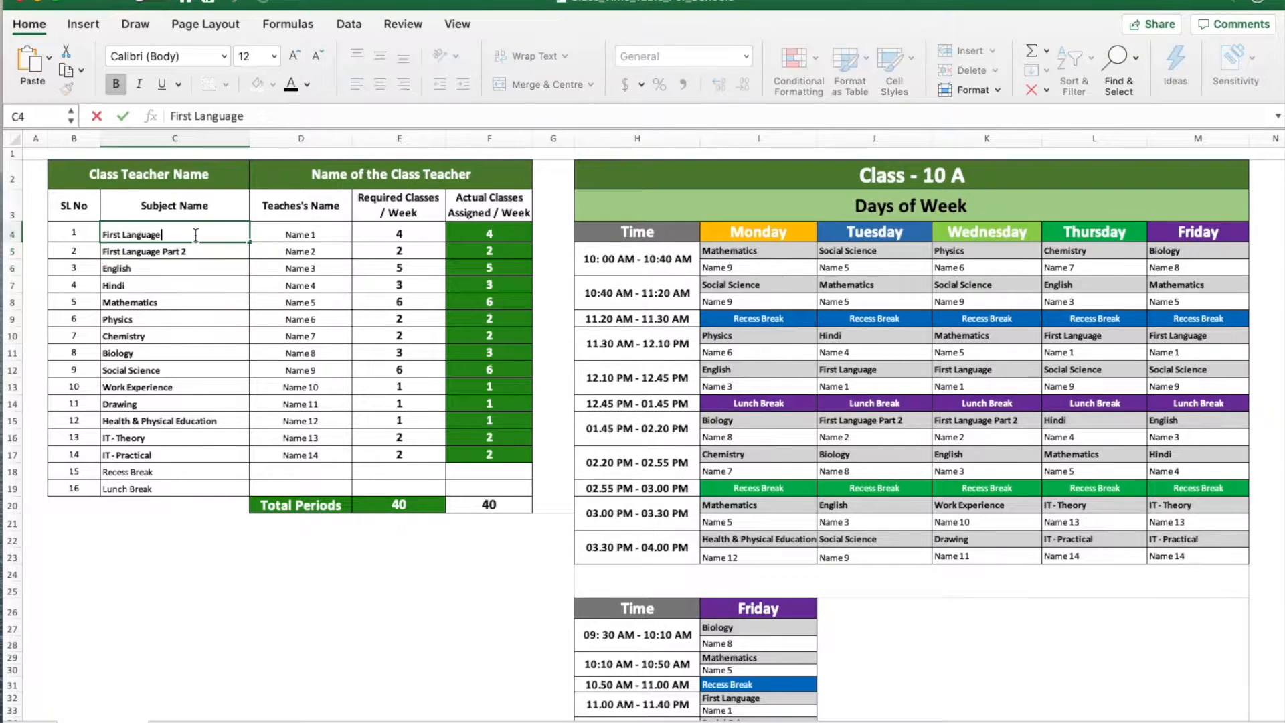
pyautogui.write('Part 1')
pyautogui.click(184, 334)
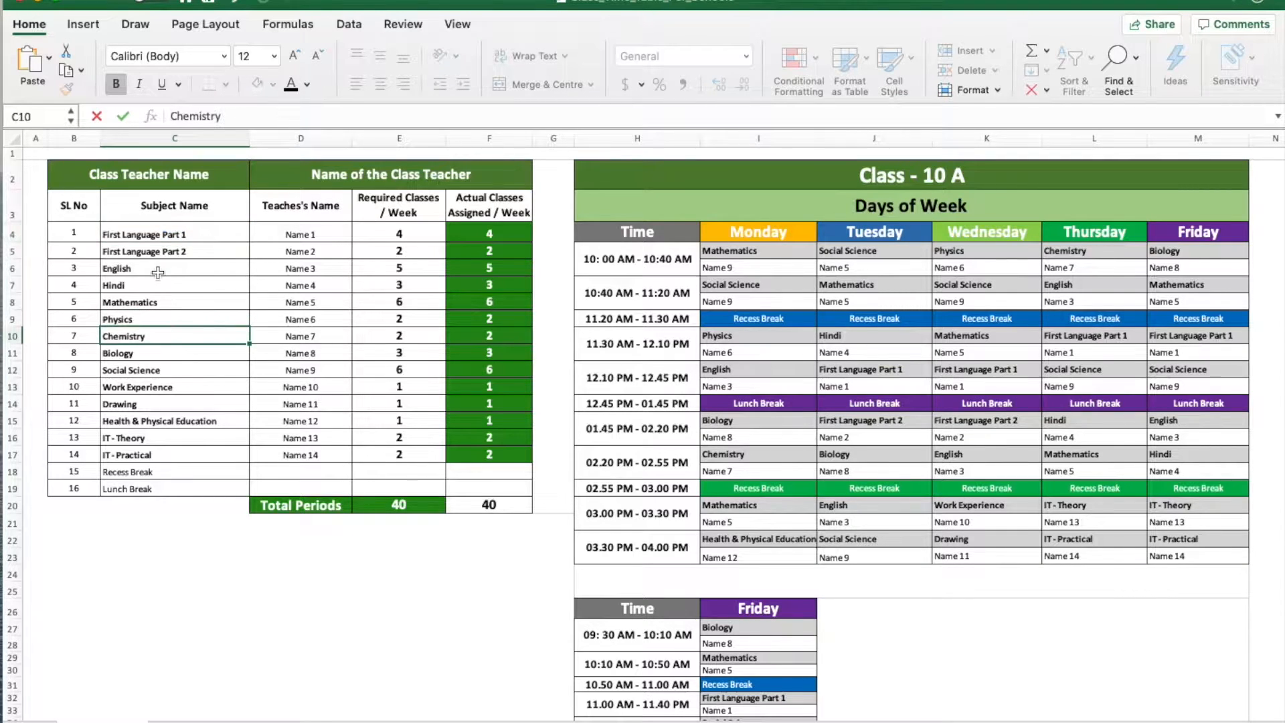
# Review the list of subjects in the Subject Name column, from First Language Part 1 through IT - Practical
pyautogui.moveTo(157, 269); pyautogui.dragTo(154, 447)
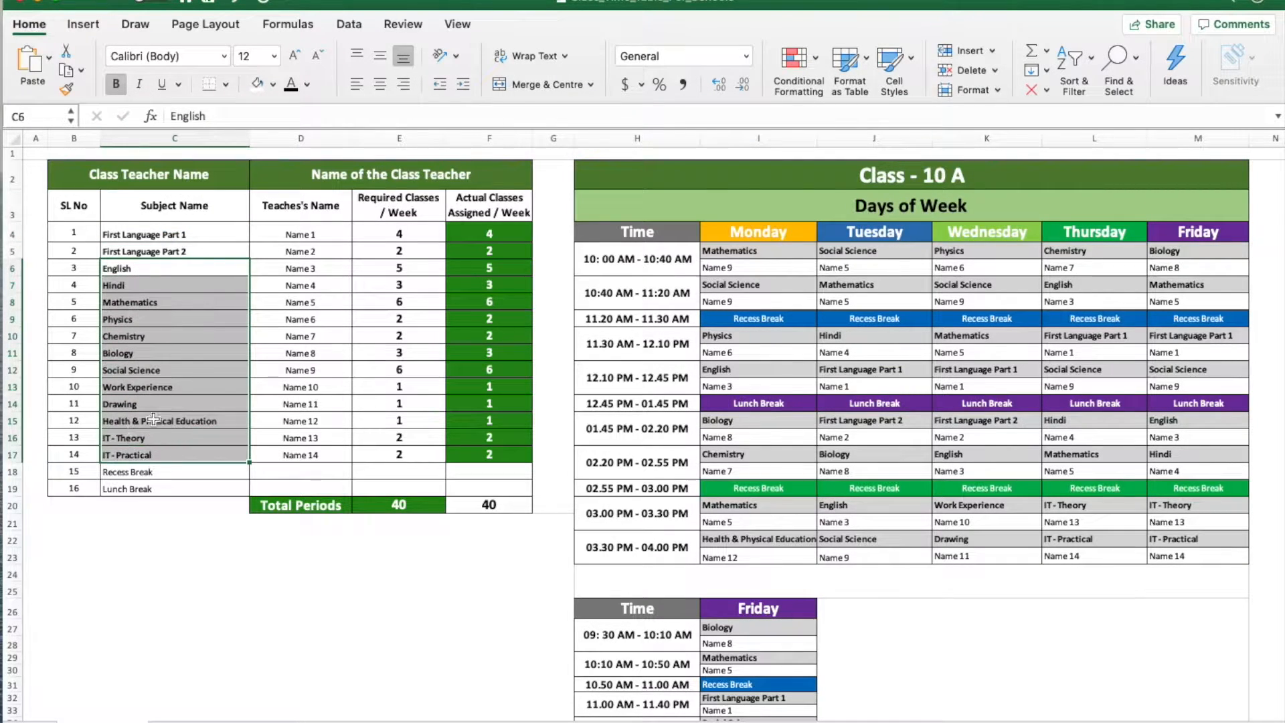
pyautogui.click(148, 281)
pyautogui.click(153, 303)
pyautogui.click(159, 334)
pyautogui.click(159, 317)
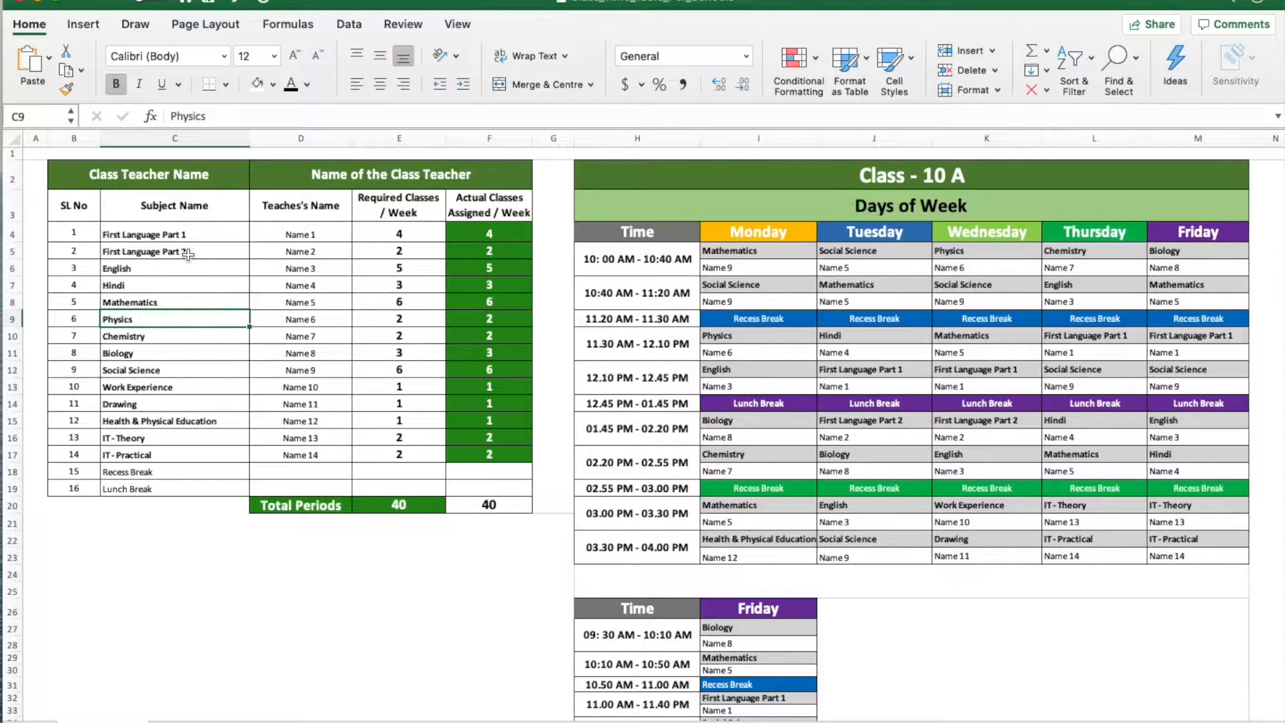
pyautogui.moveTo(181, 231); pyautogui.dragTo(178, 318)
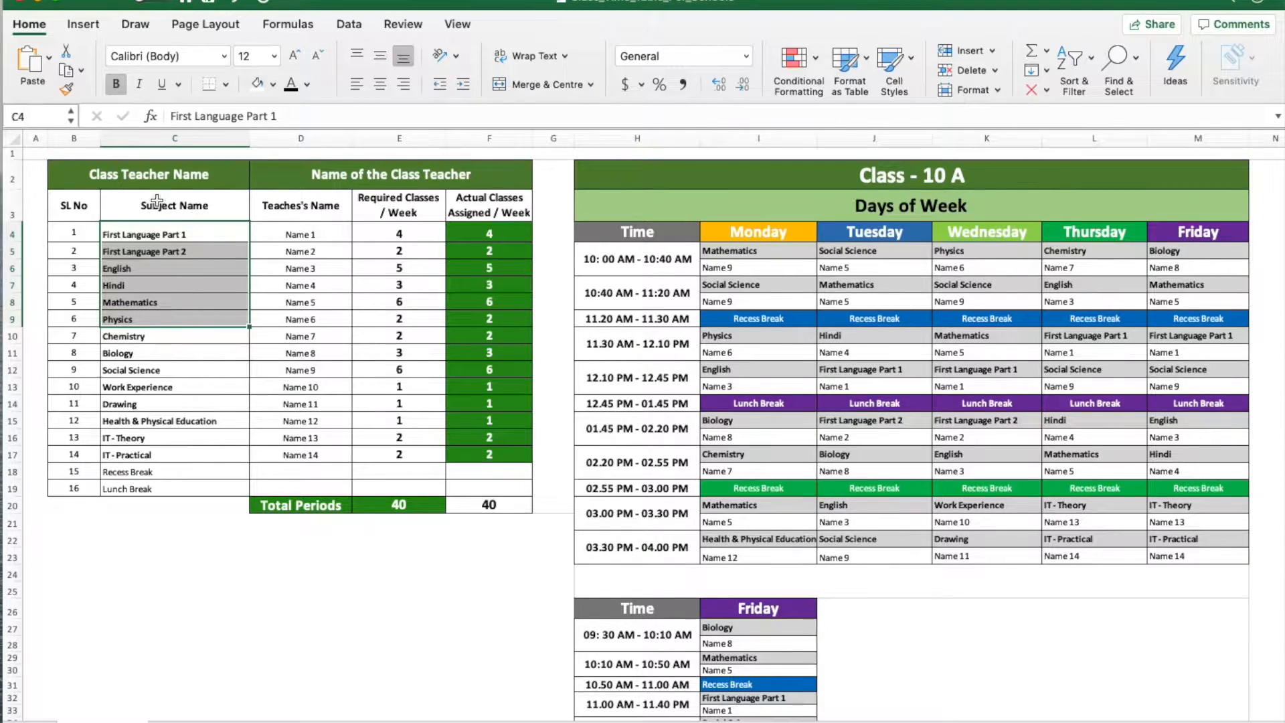
pyautogui.moveTo(158, 202); pyautogui.dragTo(158, 457)
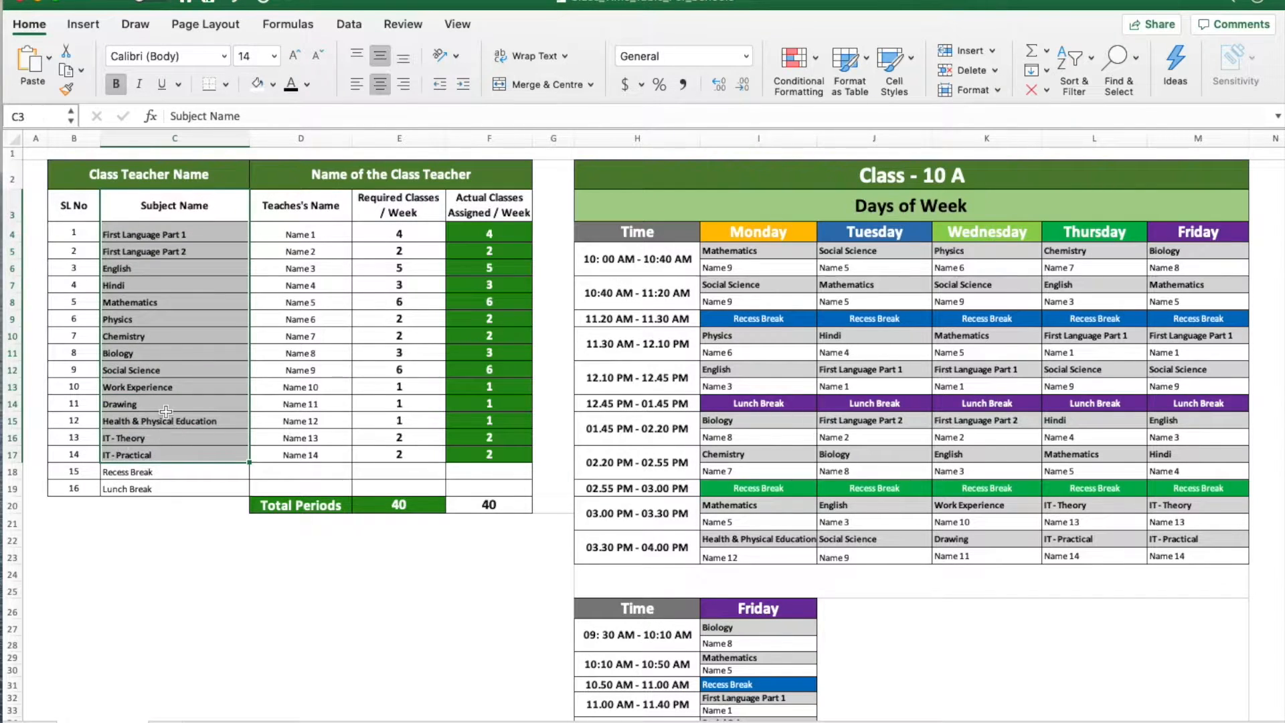
pyautogui.click(158, 209)
pyautogui.moveTo(158, 232); pyautogui.dragTo(152, 441)
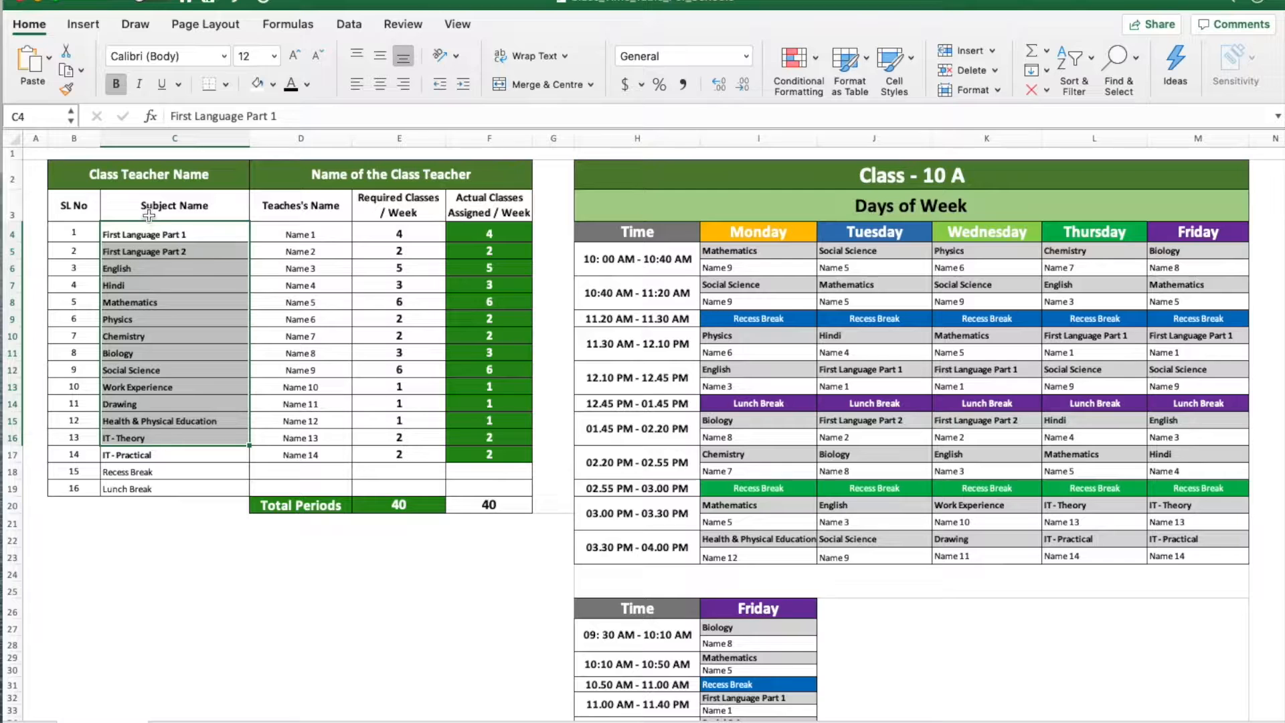
# Review the teacher entries assigned to each subject in column D, rows 4 to 17
pyautogui.press('Right')
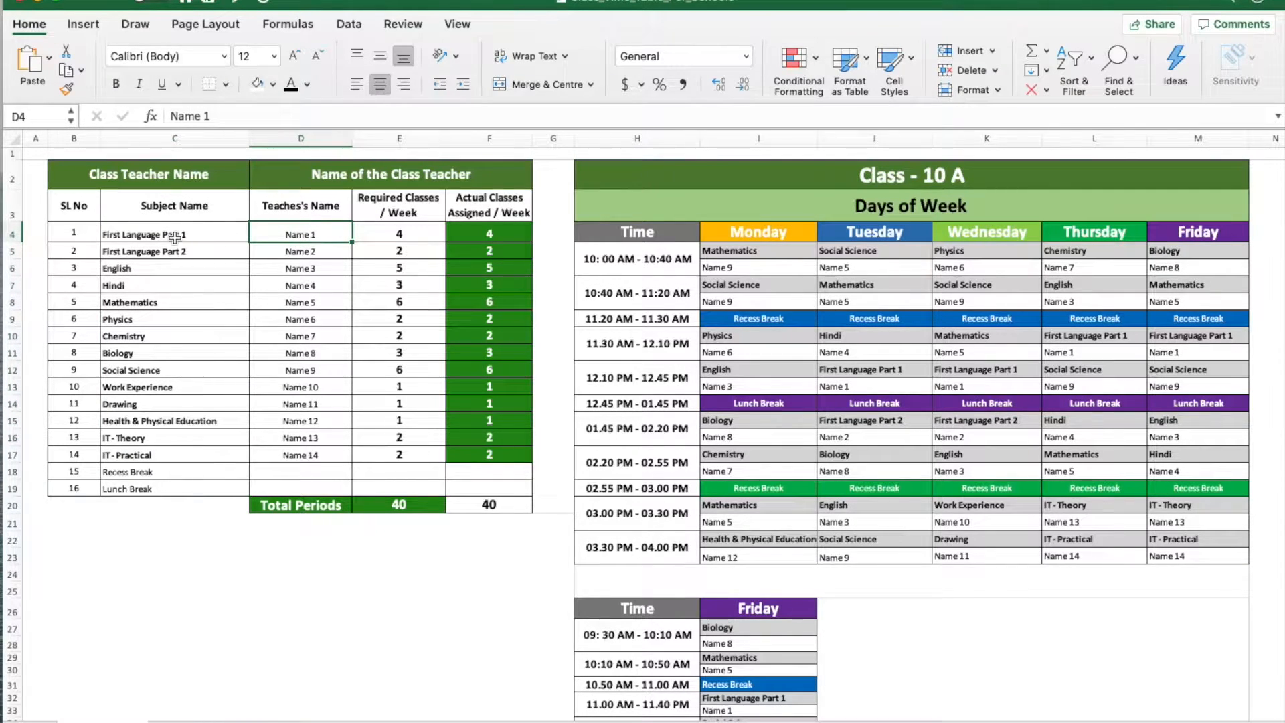
pyautogui.doubleClick(326, 231)
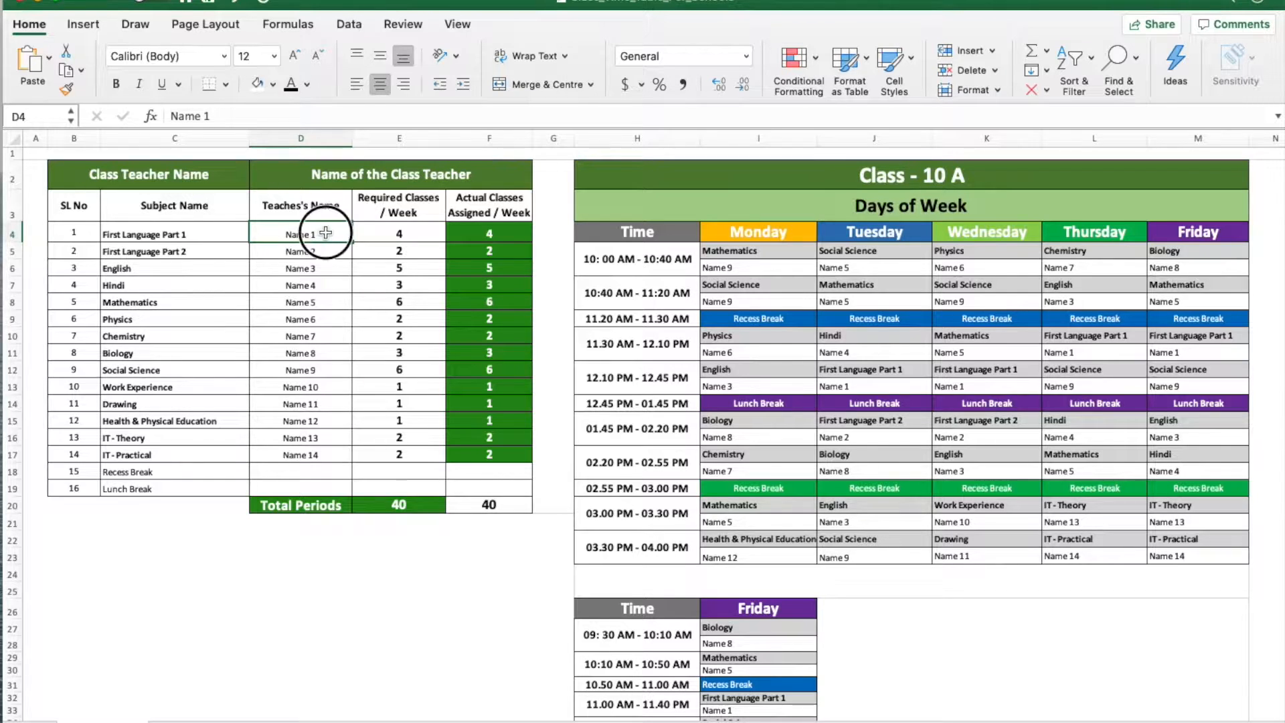
pyautogui.click(311, 249)
pyautogui.click(312, 232)
pyautogui.click(314, 264)
pyautogui.click(314, 289)
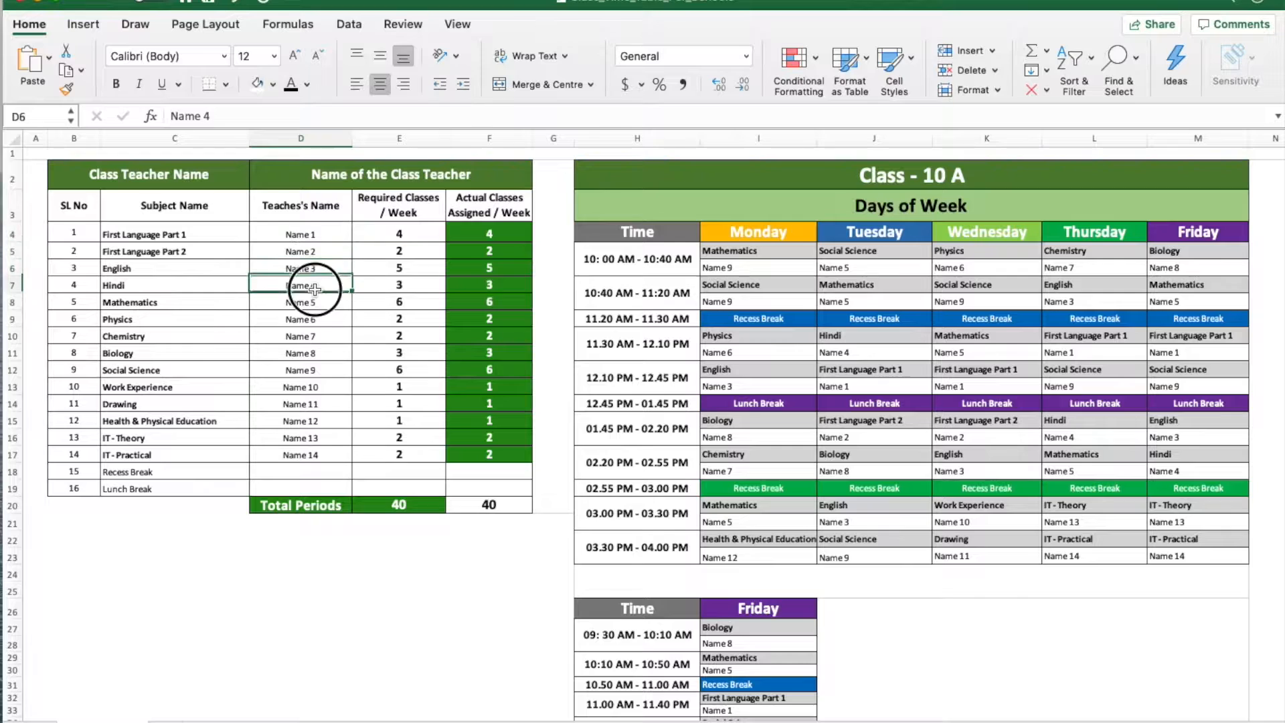
pyautogui.moveTo(315, 336); pyautogui.dragTo(315, 353)
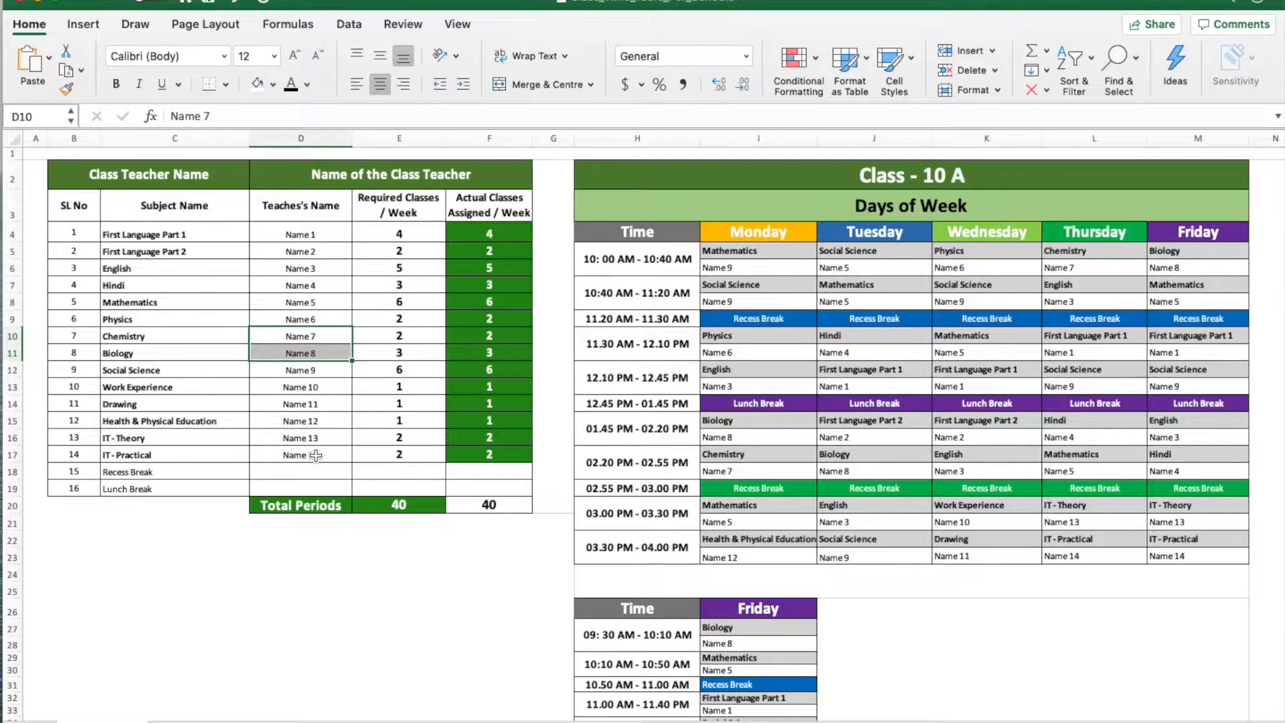
pyautogui.moveTo(316, 455); pyautogui.dragTo(315, 251)
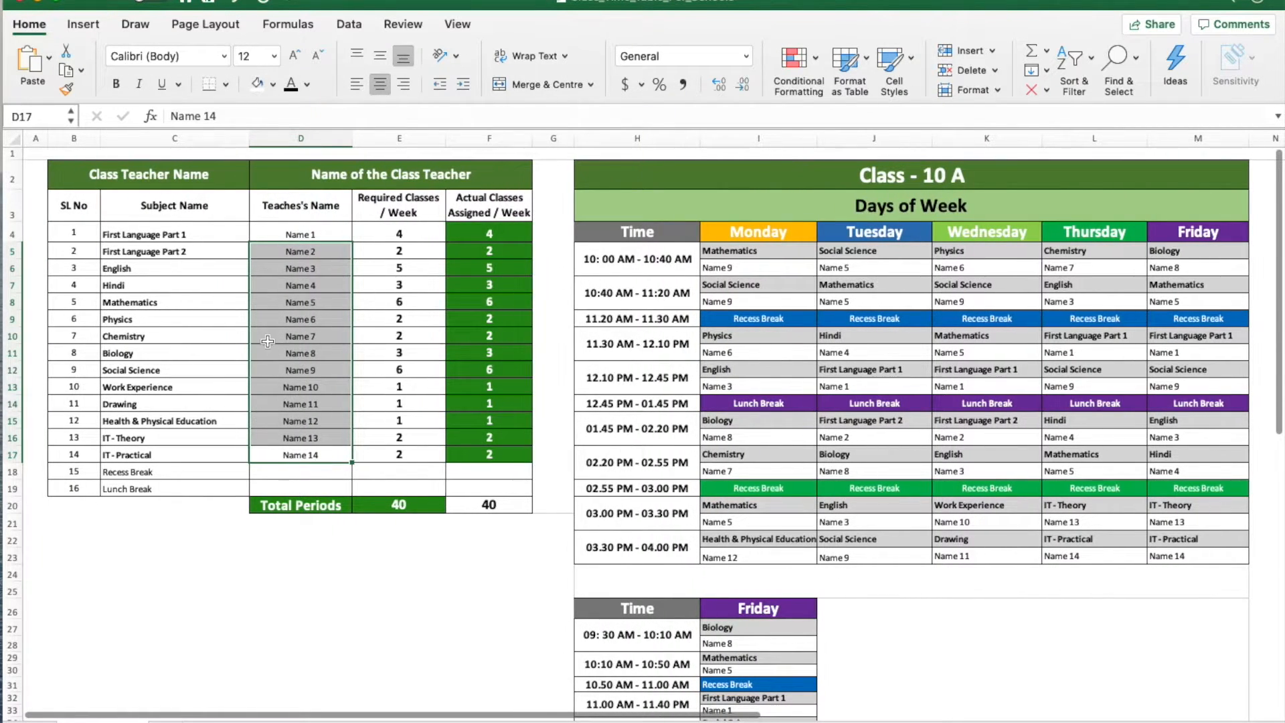
pyautogui.click(309, 245)
pyautogui.click(315, 302)
pyautogui.click(315, 369)
pyautogui.click(314, 421)
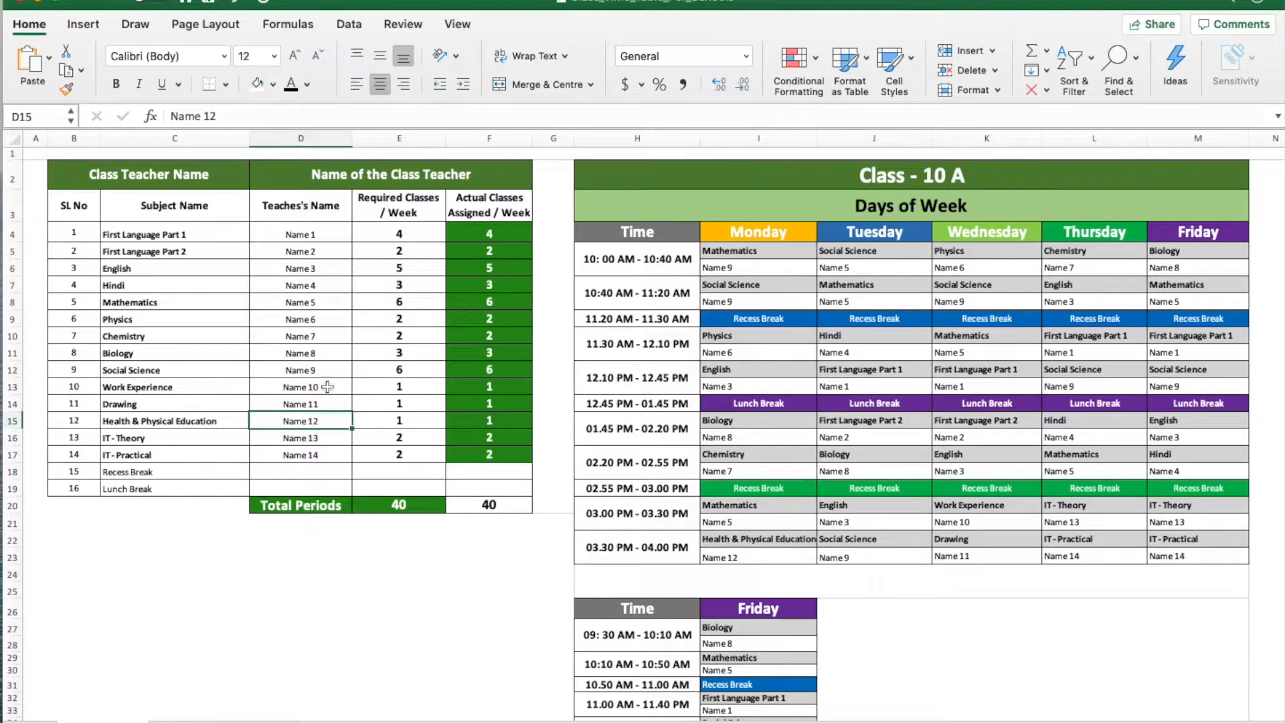
# Review the required weekly classes for each subject in column E and the Total Periods formula in cell E20
pyautogui.click(402, 235)
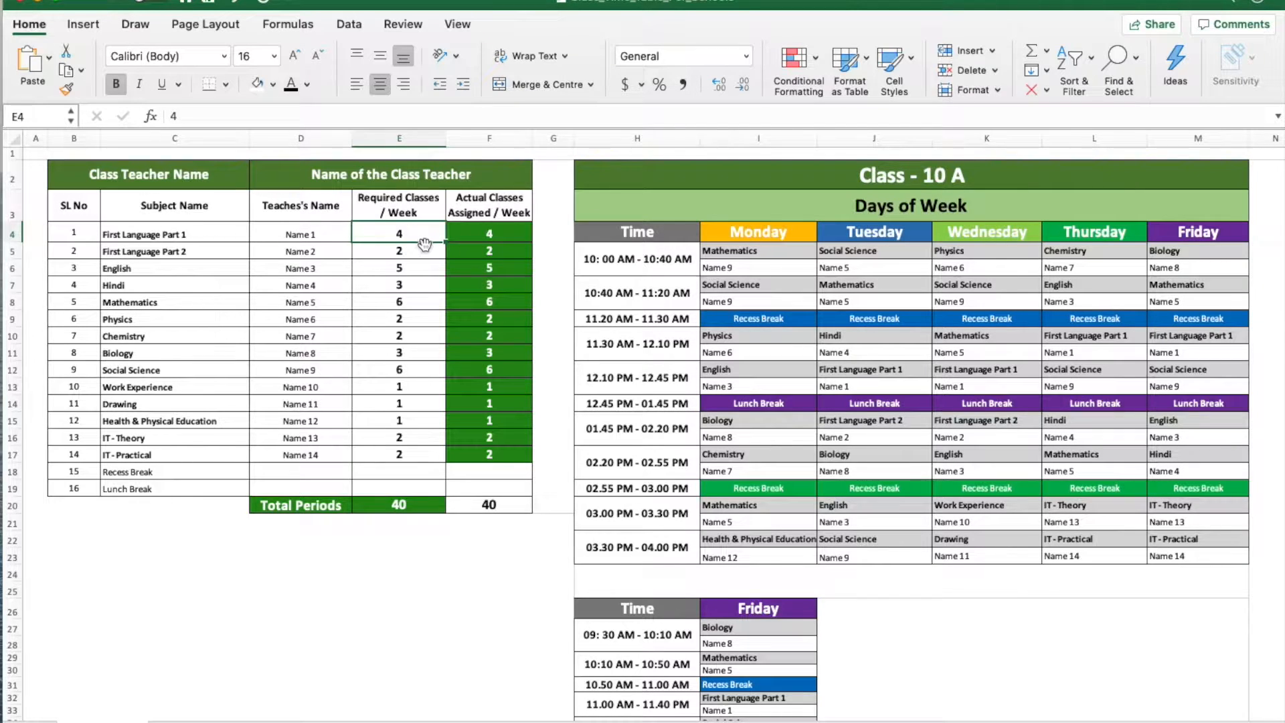
pyautogui.click(412, 255)
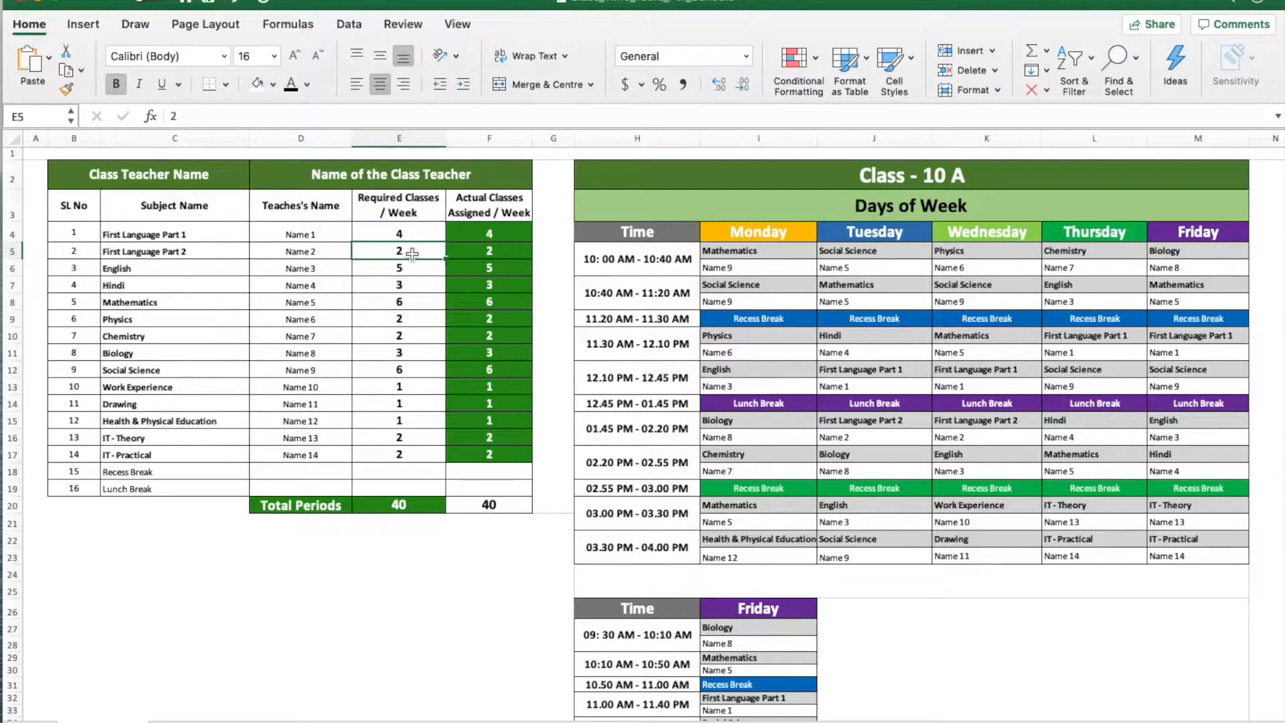
pyautogui.click(418, 234)
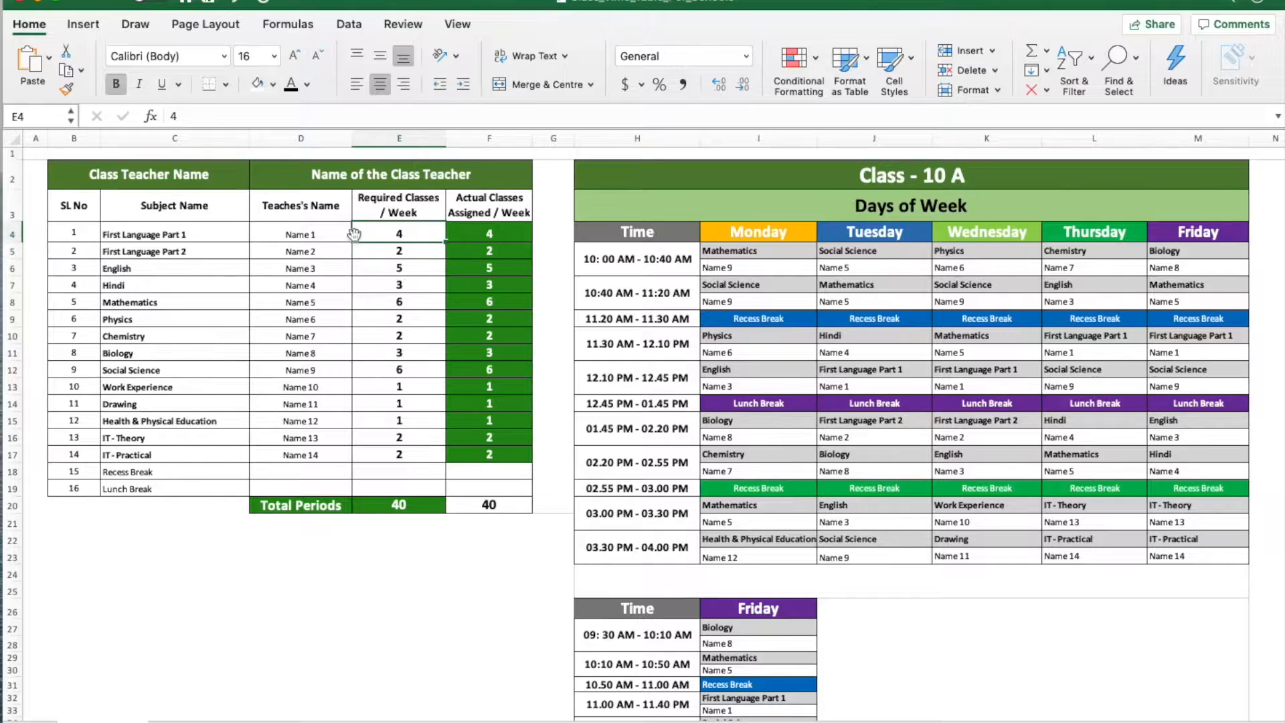
pyautogui.click(417, 255)
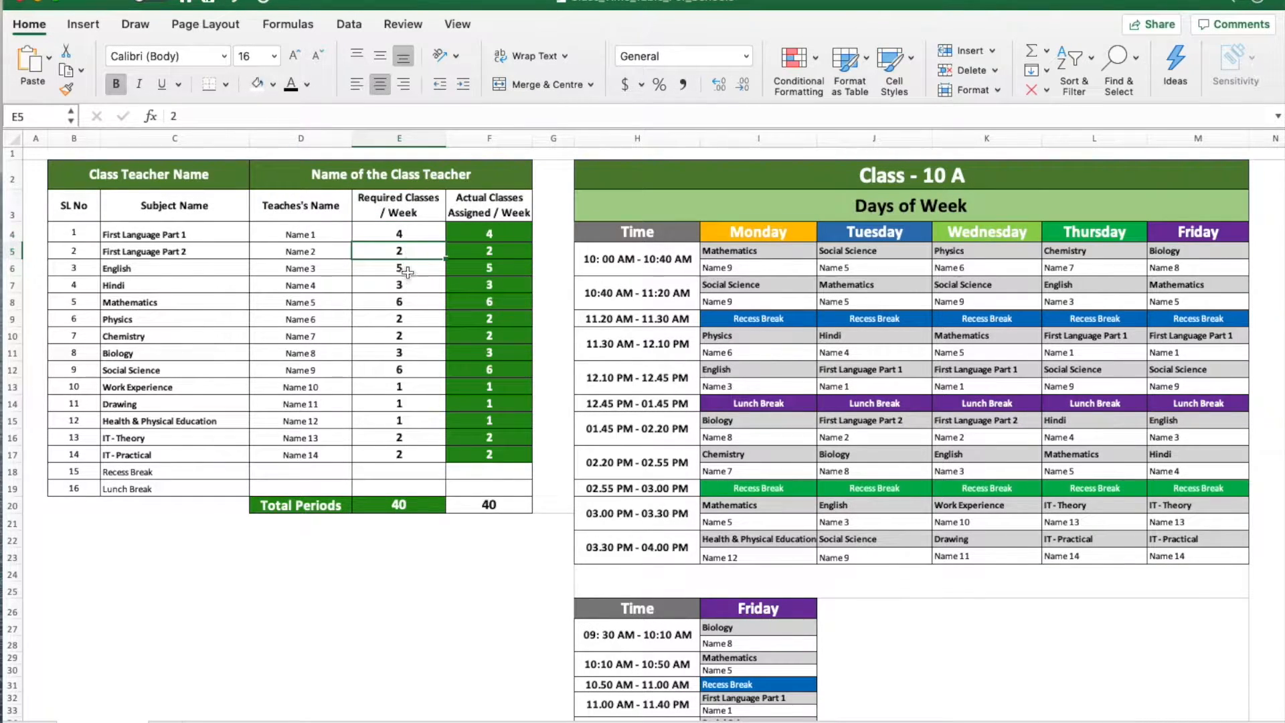
pyautogui.click(407, 269)
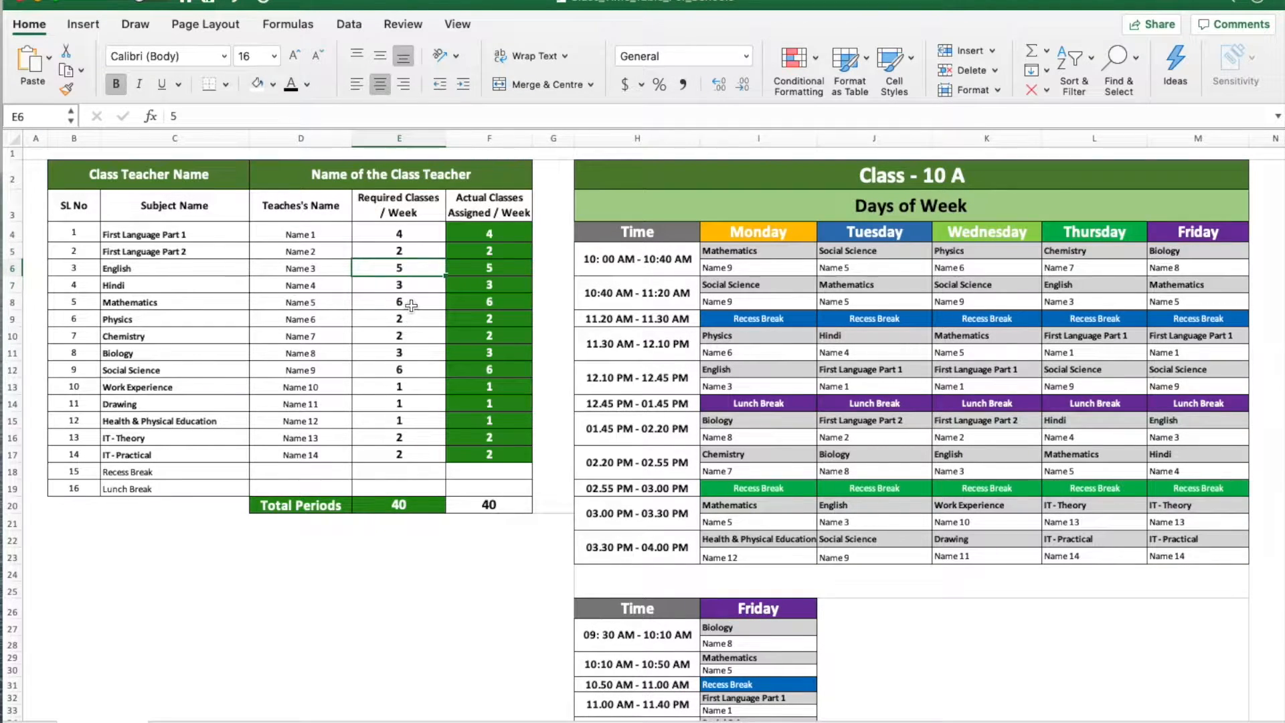
pyautogui.moveTo(410, 307); pyautogui.dragTo(411, 313)
pyautogui.click(413, 299)
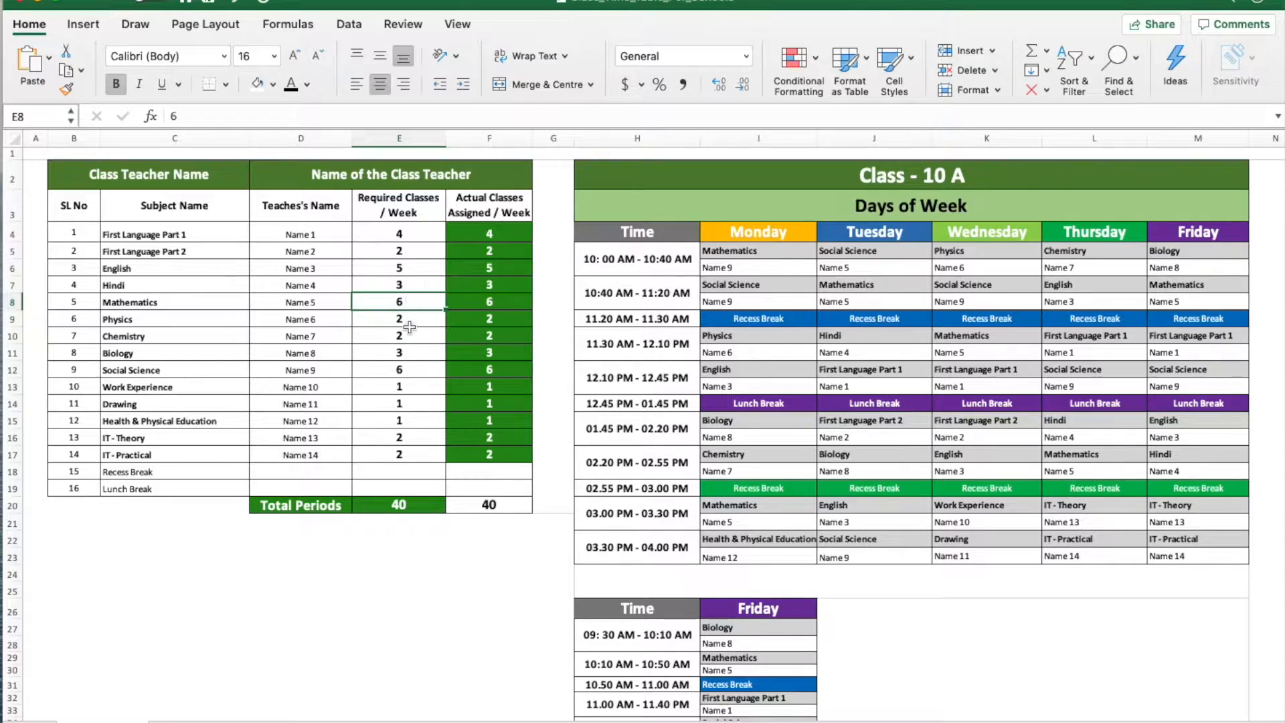
pyautogui.moveTo(404, 234); pyautogui.dragTo(398, 455)
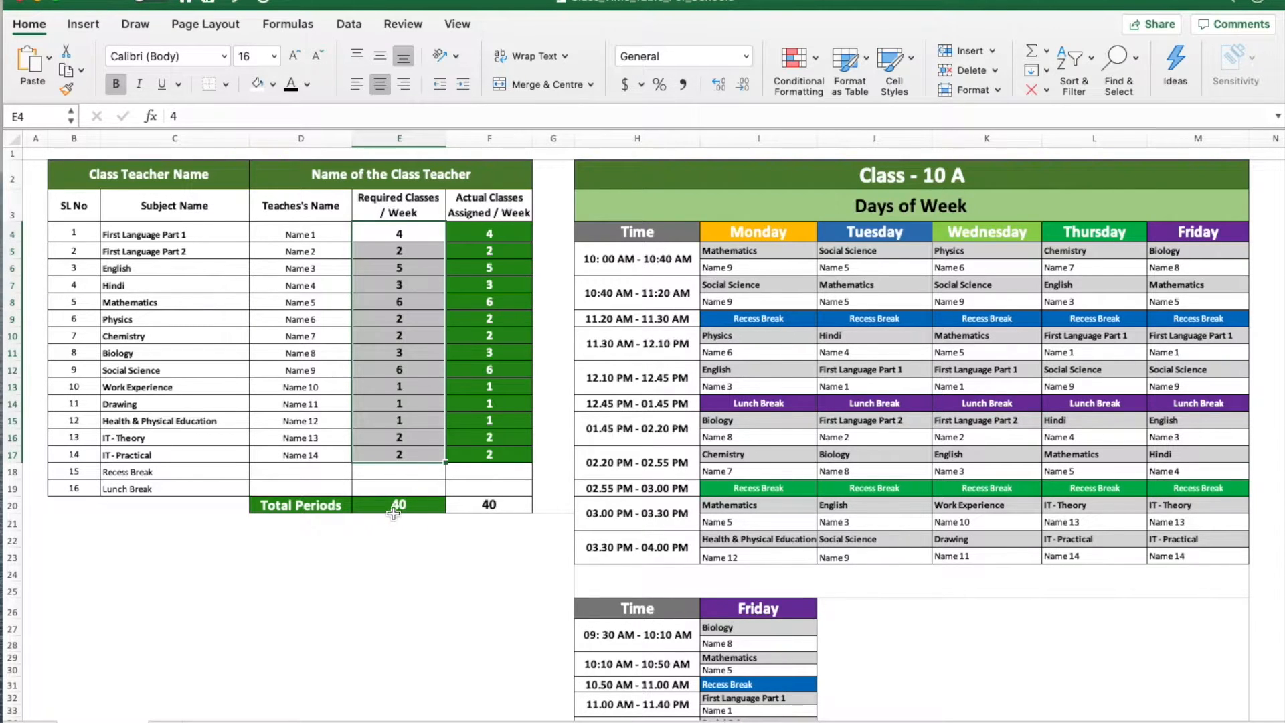
pyautogui.click(394, 513)
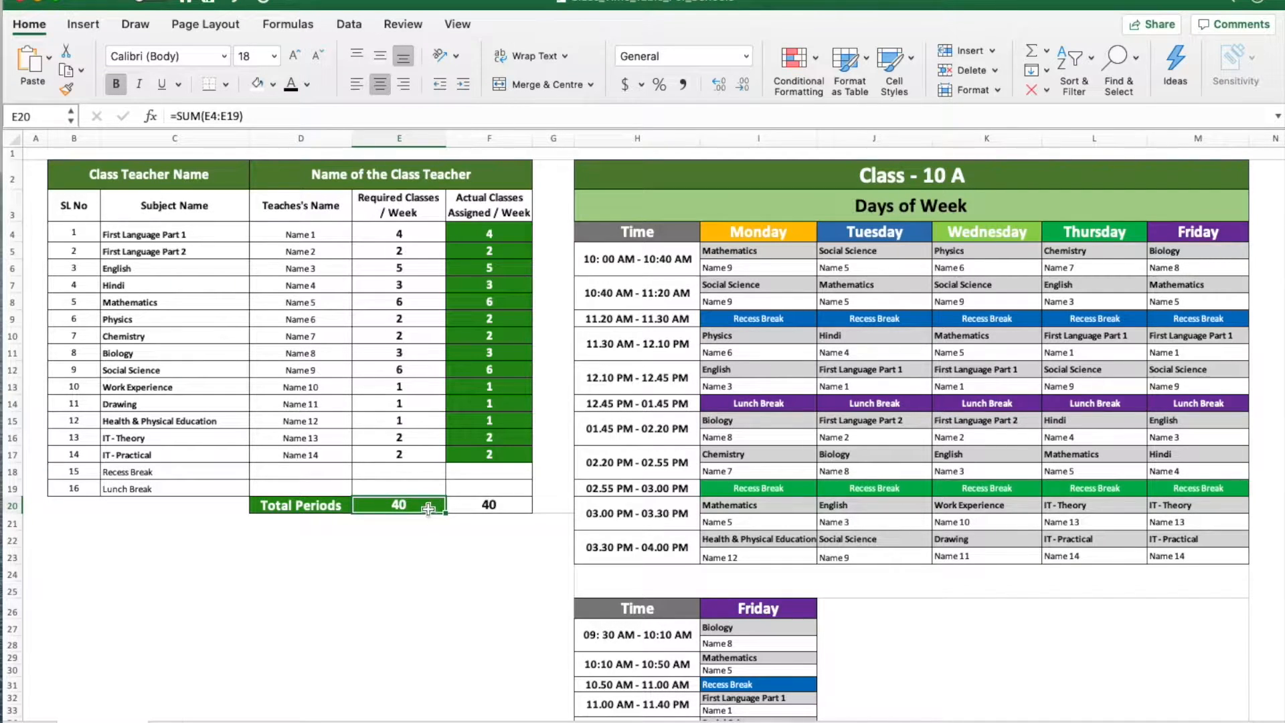
# Examine the Class - 10 A timetable block, from its title row through the 03.30 PM - 04.00 PM period, and the Tuesday cell J5
pyautogui.hscroll(2, 858, 251)
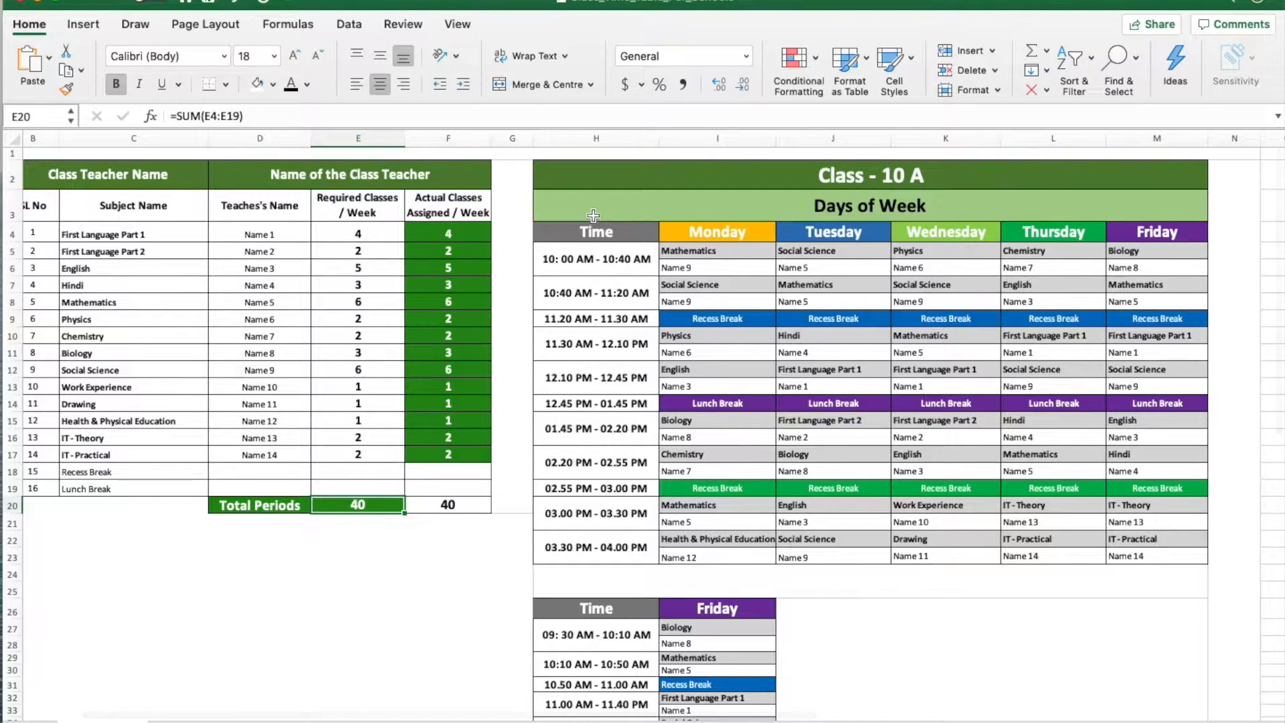
pyautogui.moveTo(860, 166); pyautogui.dragTo(612, 555)
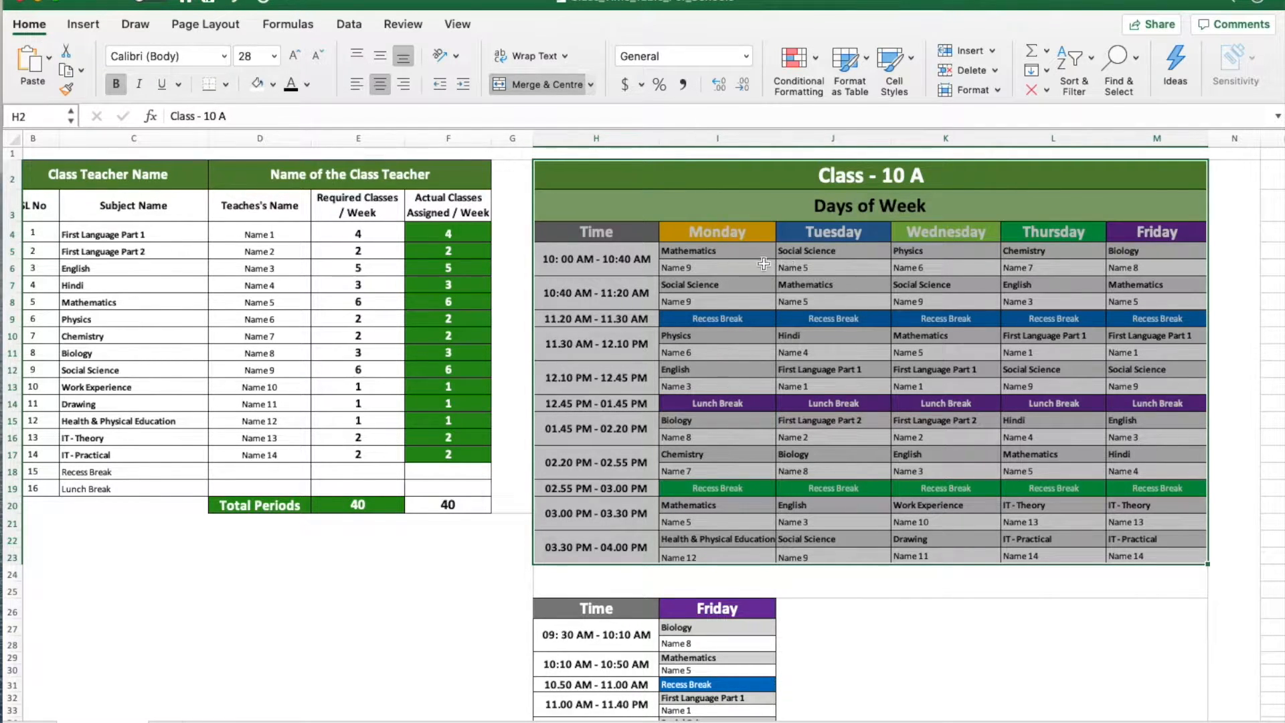
pyautogui.click(847, 256)
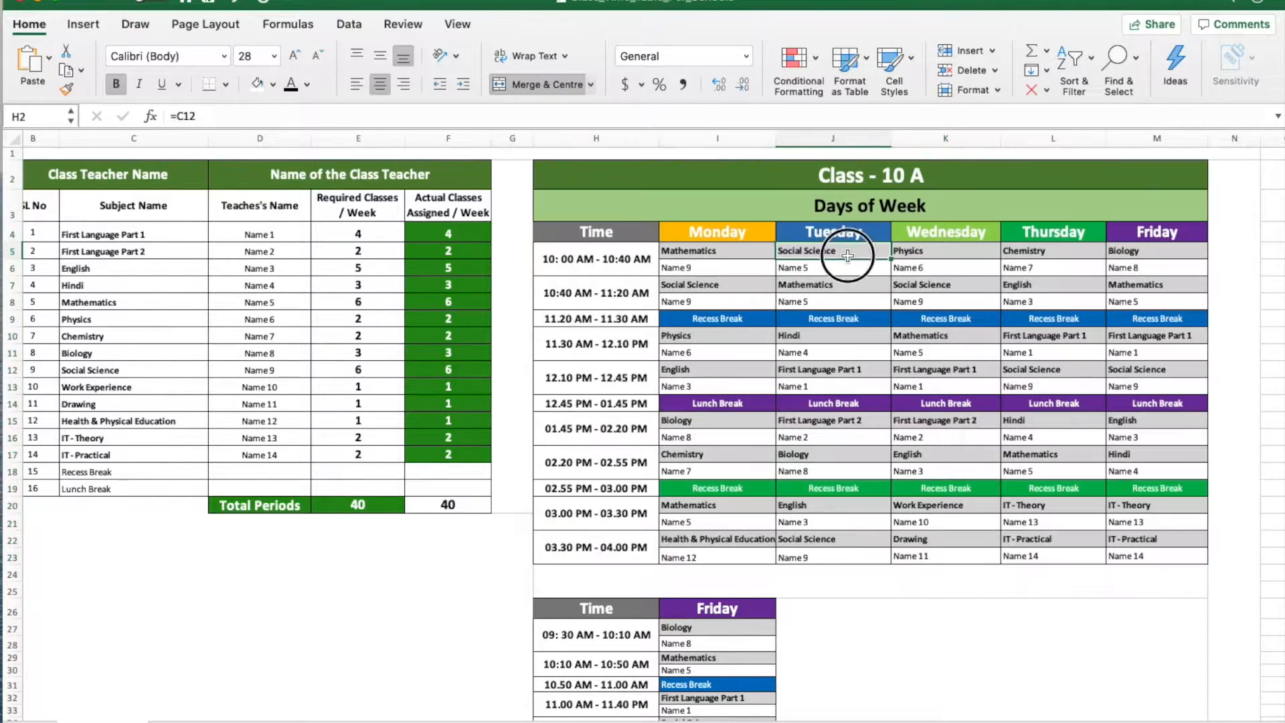
# Change the first subject's name in cell C4 to "First Language Part 3" and check its linked periods on Tuesday and Wednesday
pyautogui.hscroll(-2, 424, 265)
pyautogui.doubleClick(192, 234)
pyautogui.press('BackSpace')
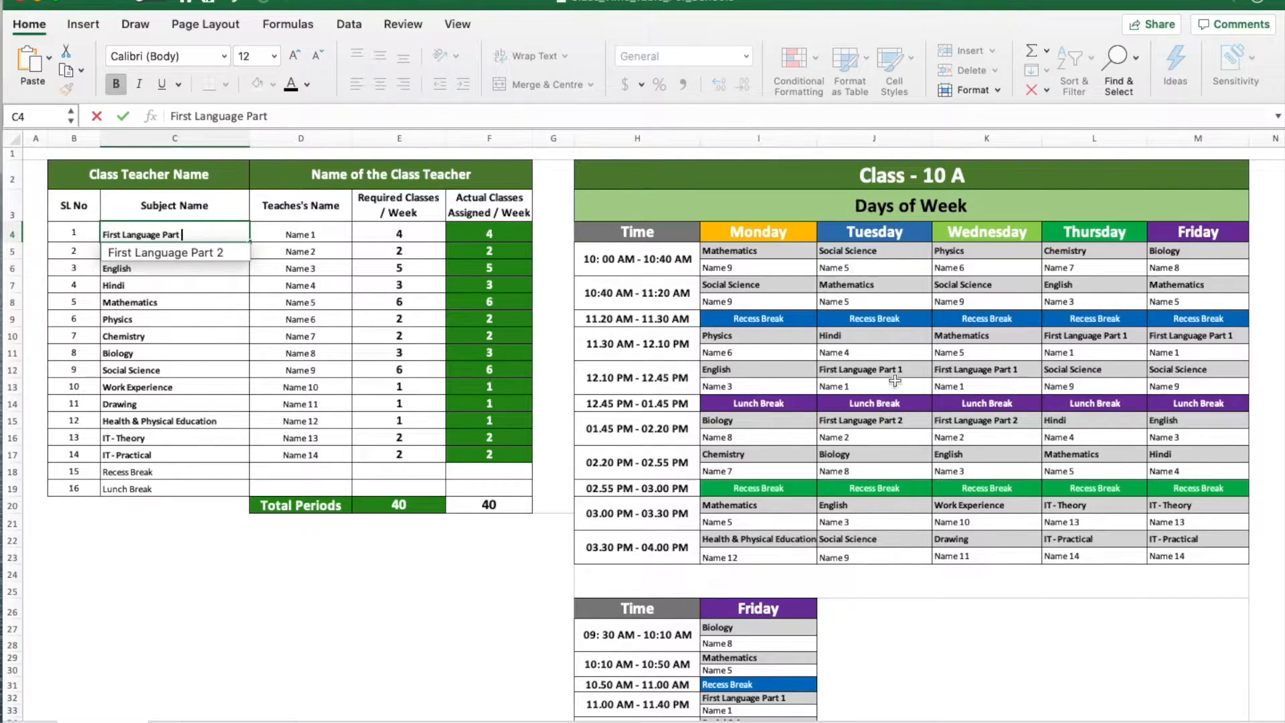
pyautogui.press('Down')
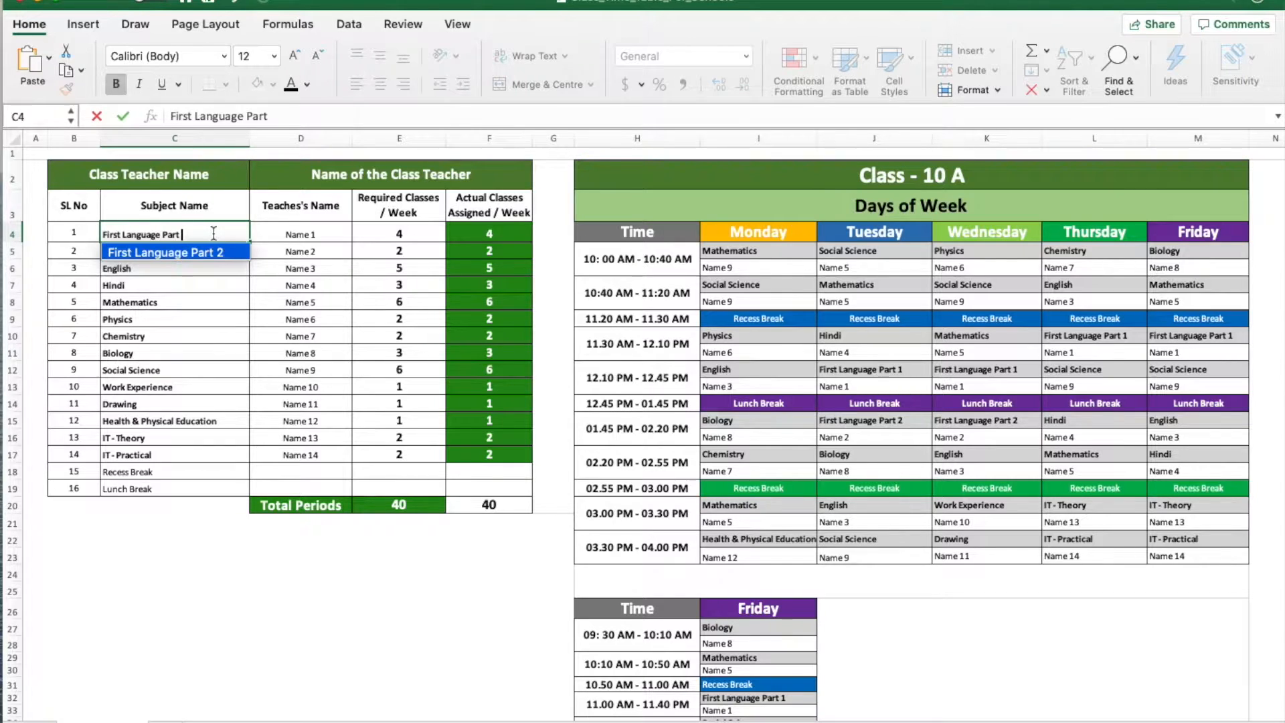
pyautogui.write('3')
pyautogui.press('Return')
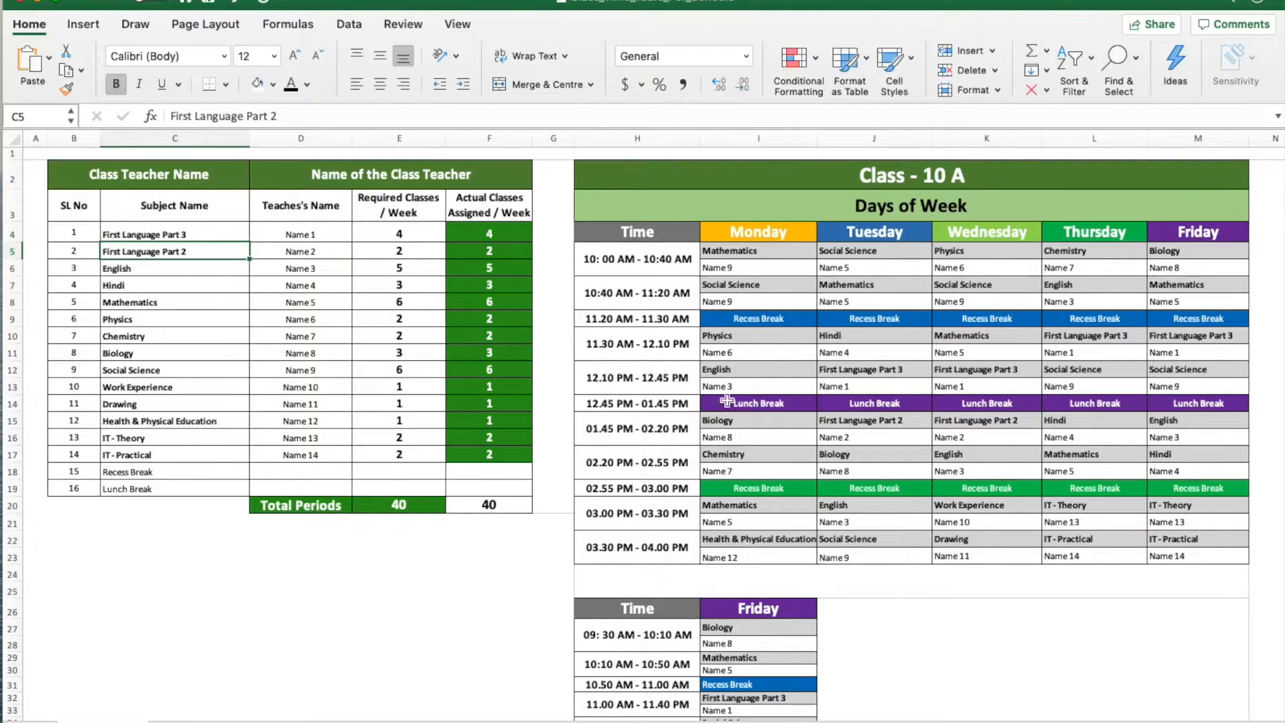
pyautogui.click(912, 369)
pyautogui.click(987, 369)
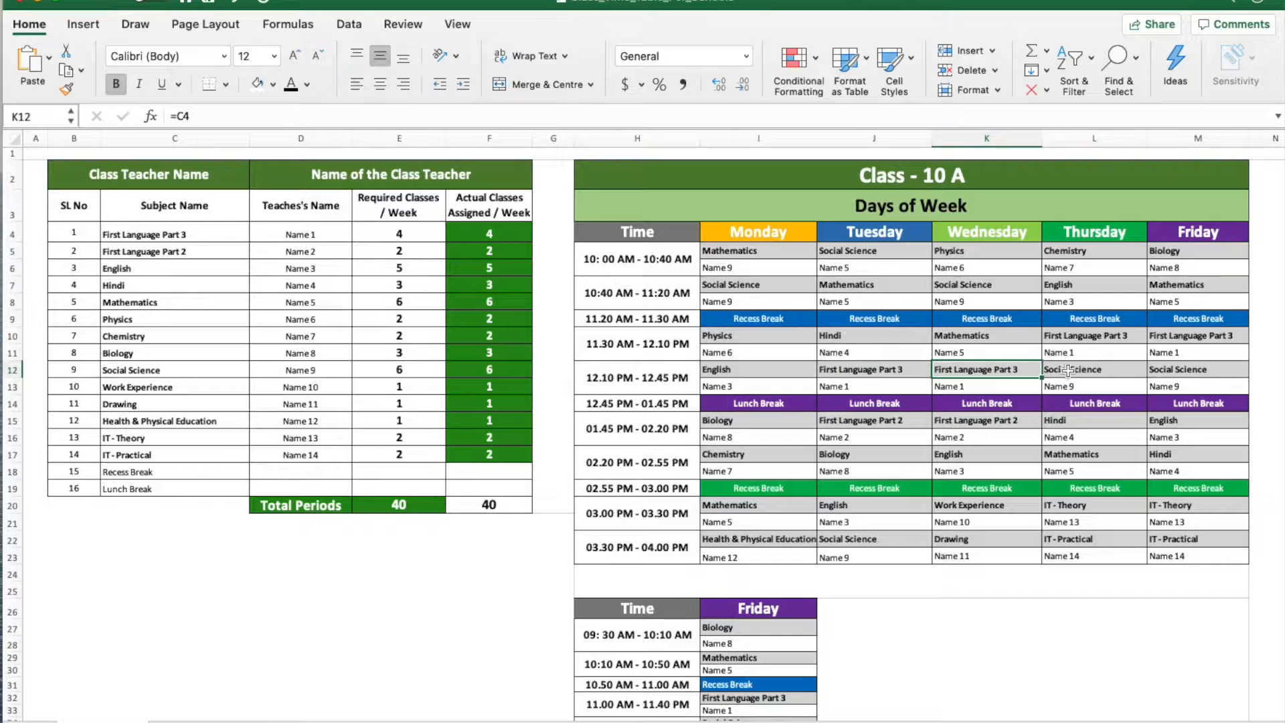
# Inspect the Mathematics periods' links in the timetable and rename the subject in cell C8 to "Maths"
pyautogui.click(145, 292)
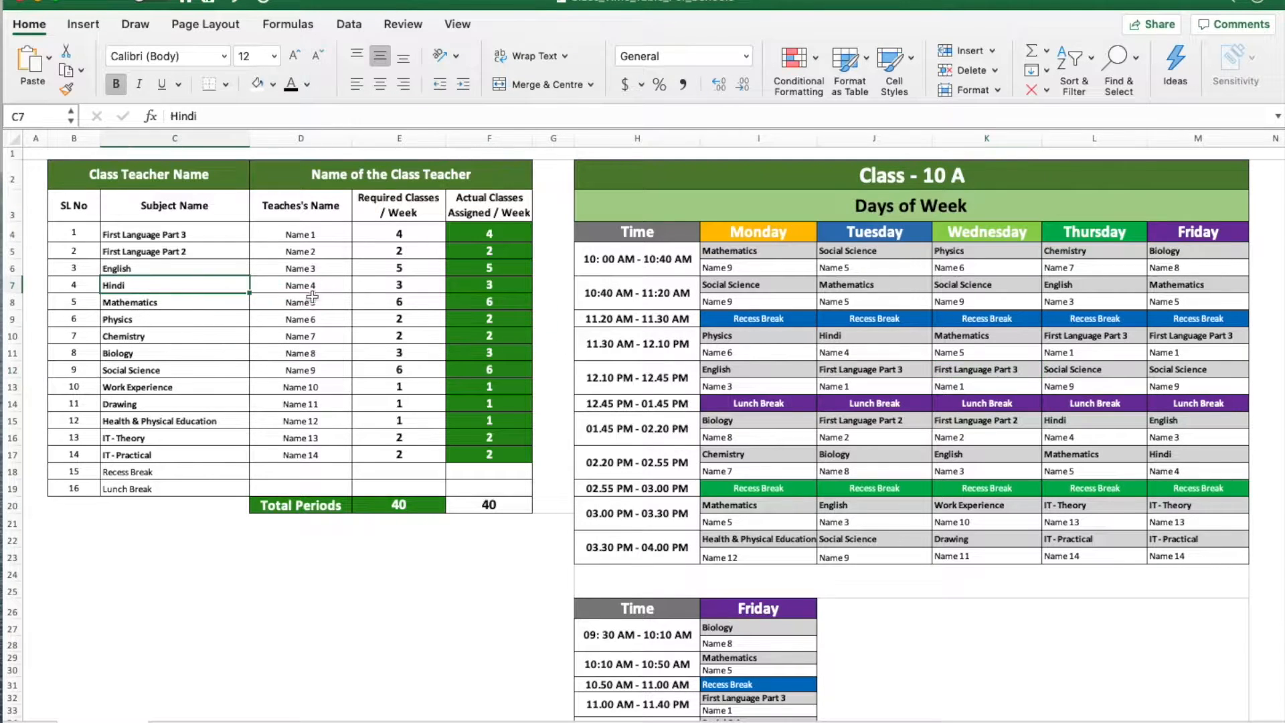
pyautogui.click(189, 298)
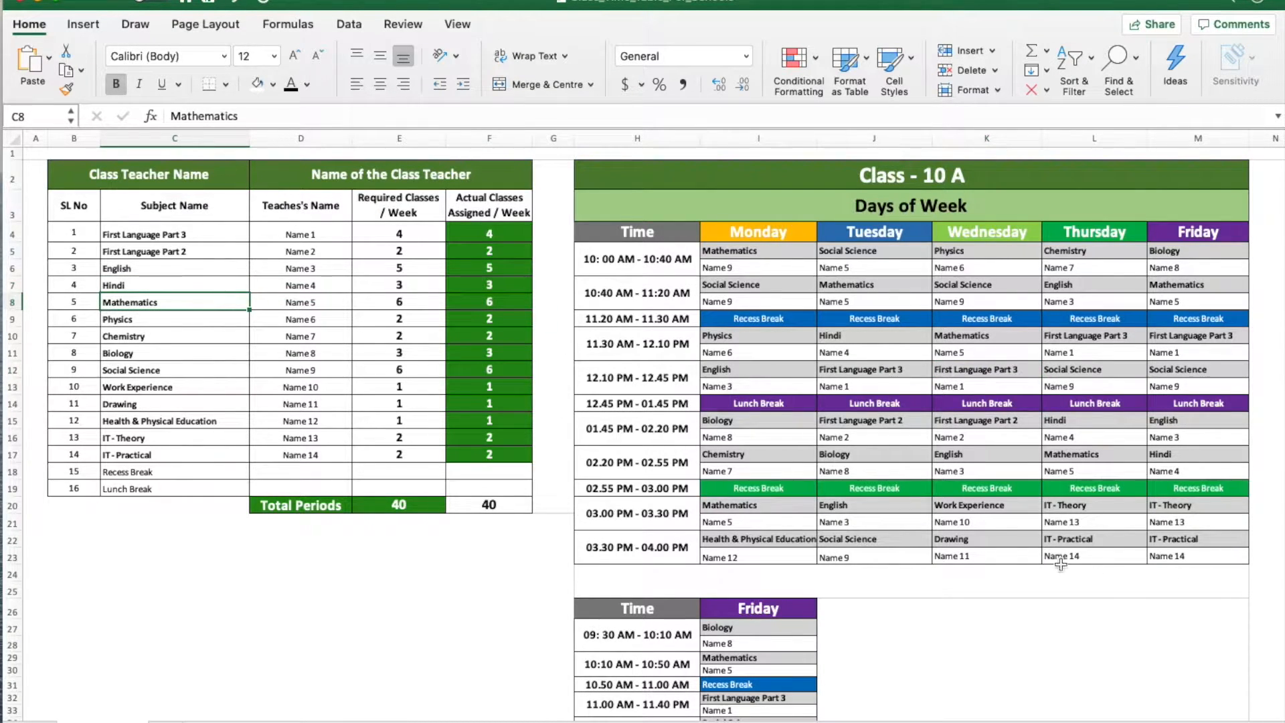
pyautogui.click(1063, 446)
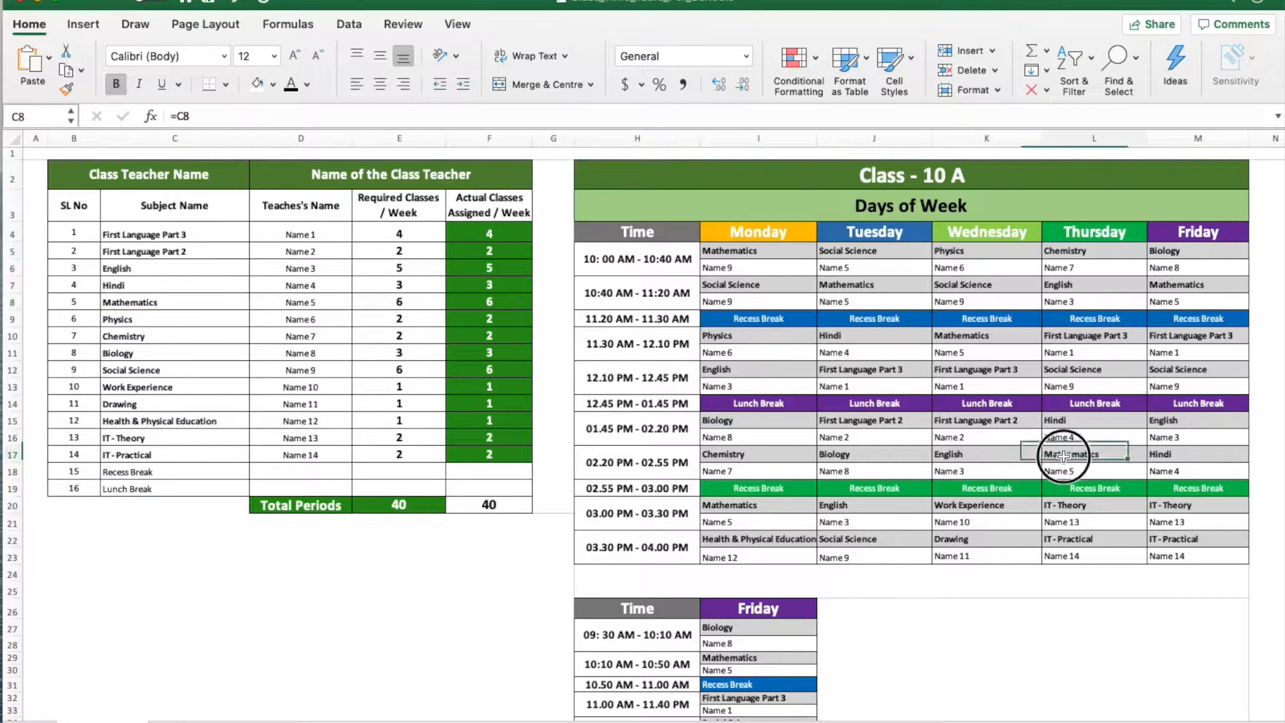
pyautogui.click(875, 282)
pyautogui.click(742, 249)
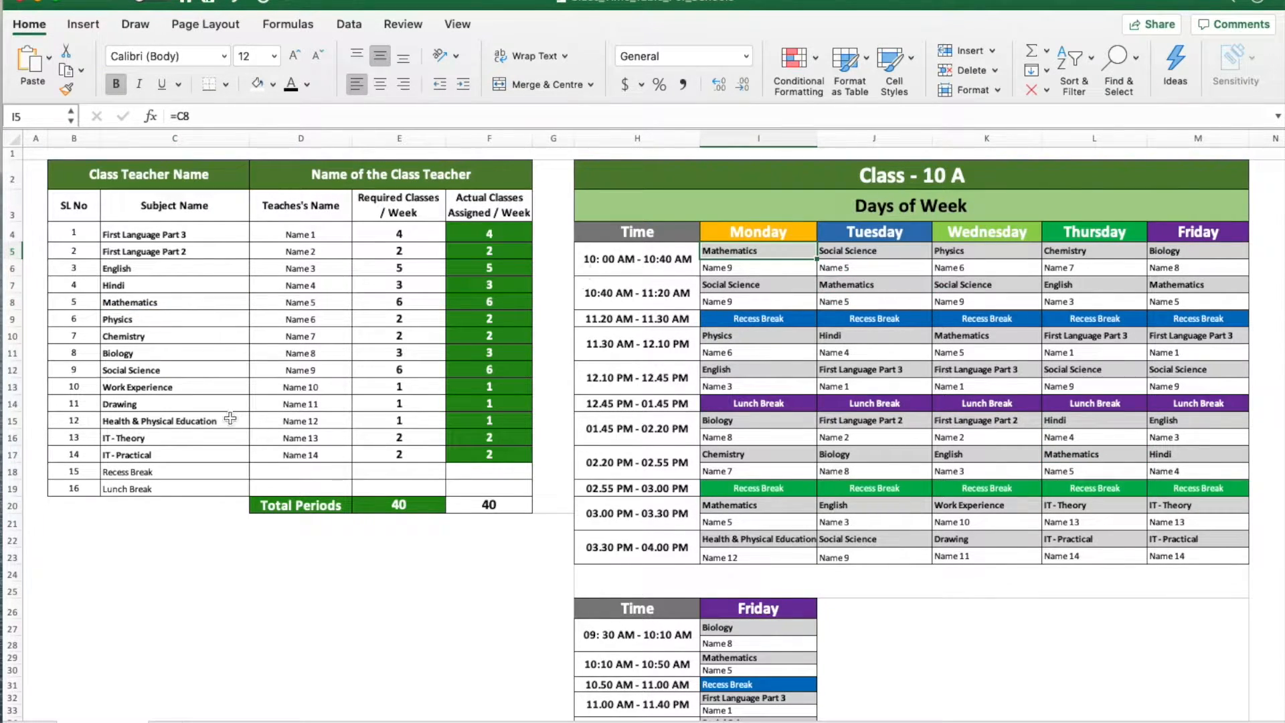
pyautogui.click(173, 305)
pyautogui.write('Maths')
pyautogui.press('Return')
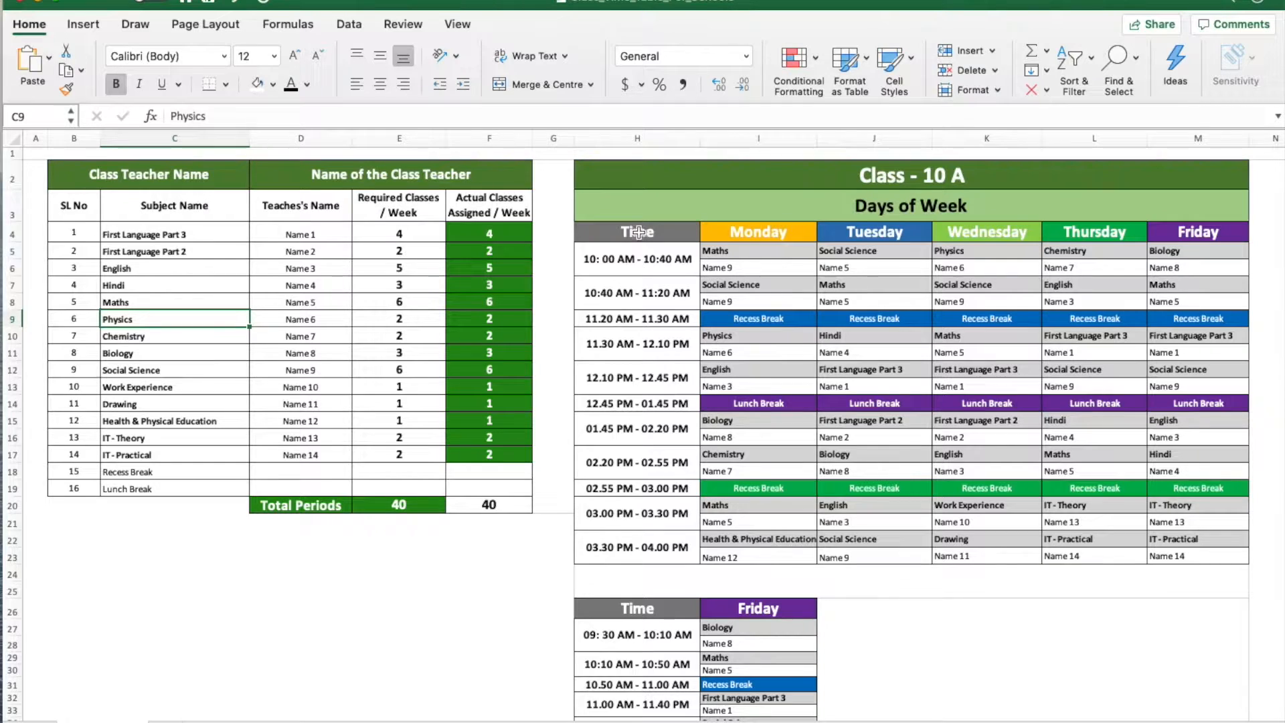
# Inspect Monday's 10:00 AM - 10:40 AM subject and teacher cells, and enter the Maths teacher's name in cell D8
pyautogui.click(639, 263)
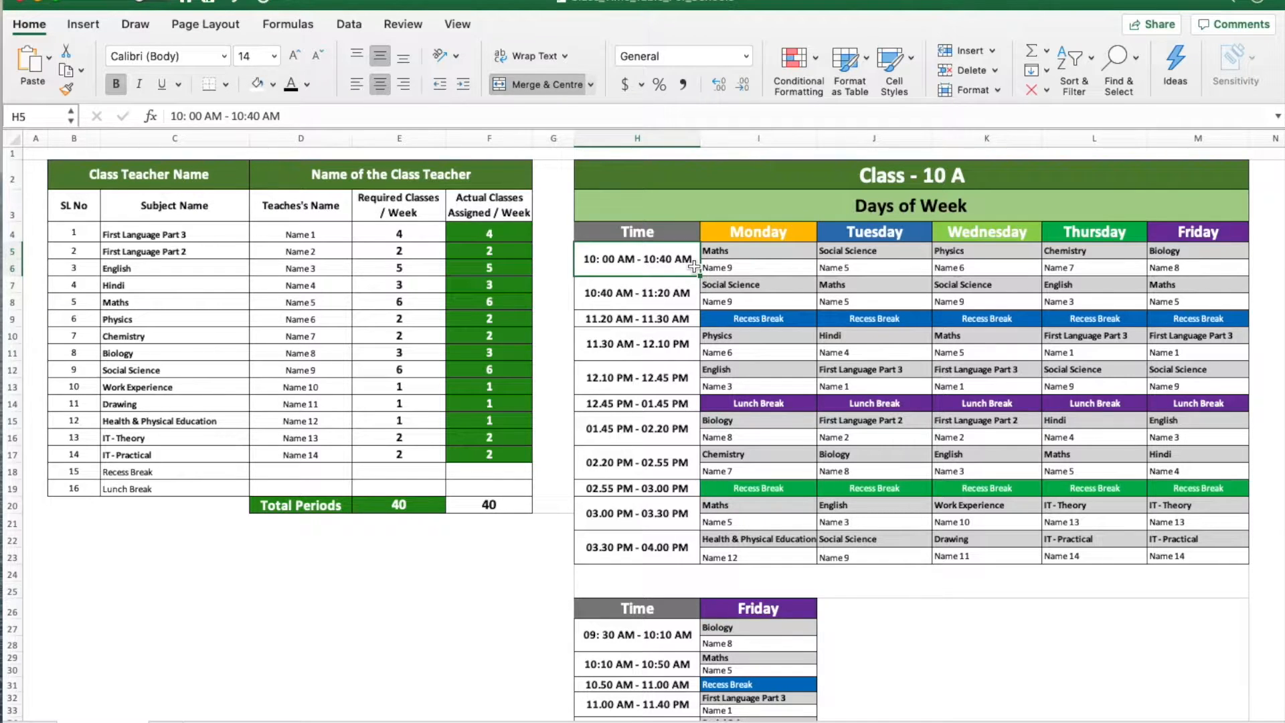
pyautogui.click(743, 250)
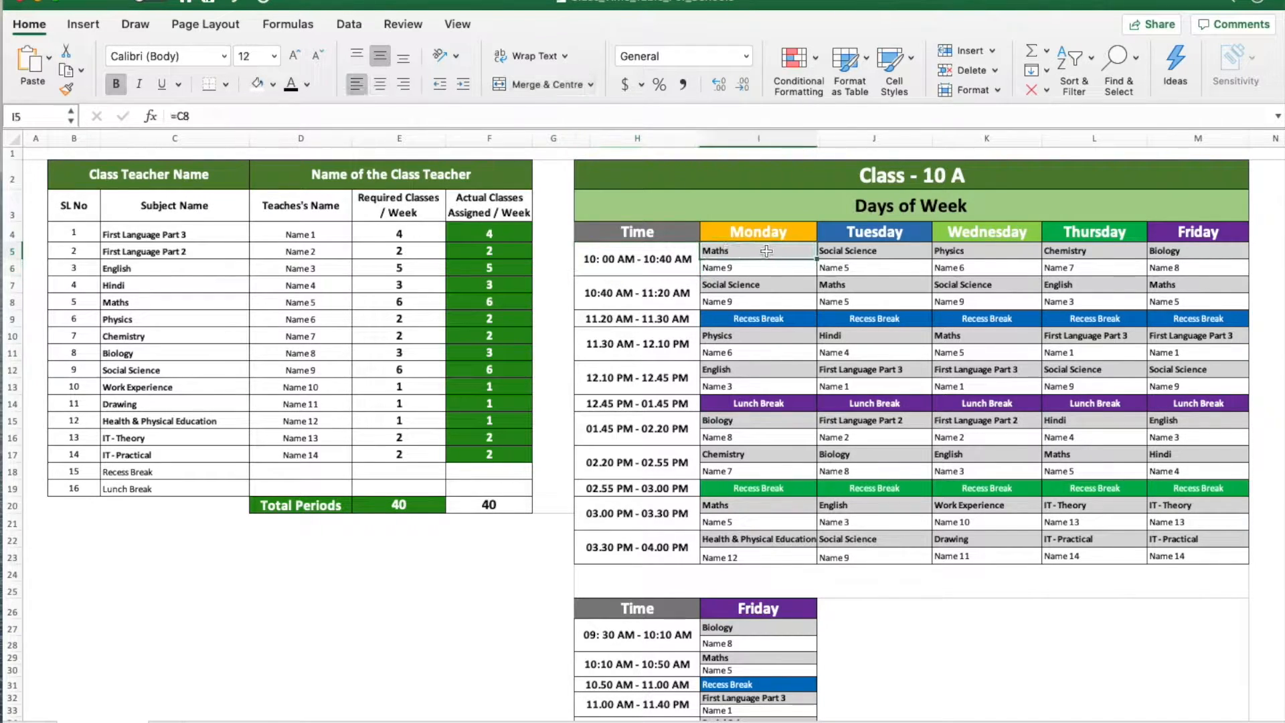
pyautogui.click(741, 269)
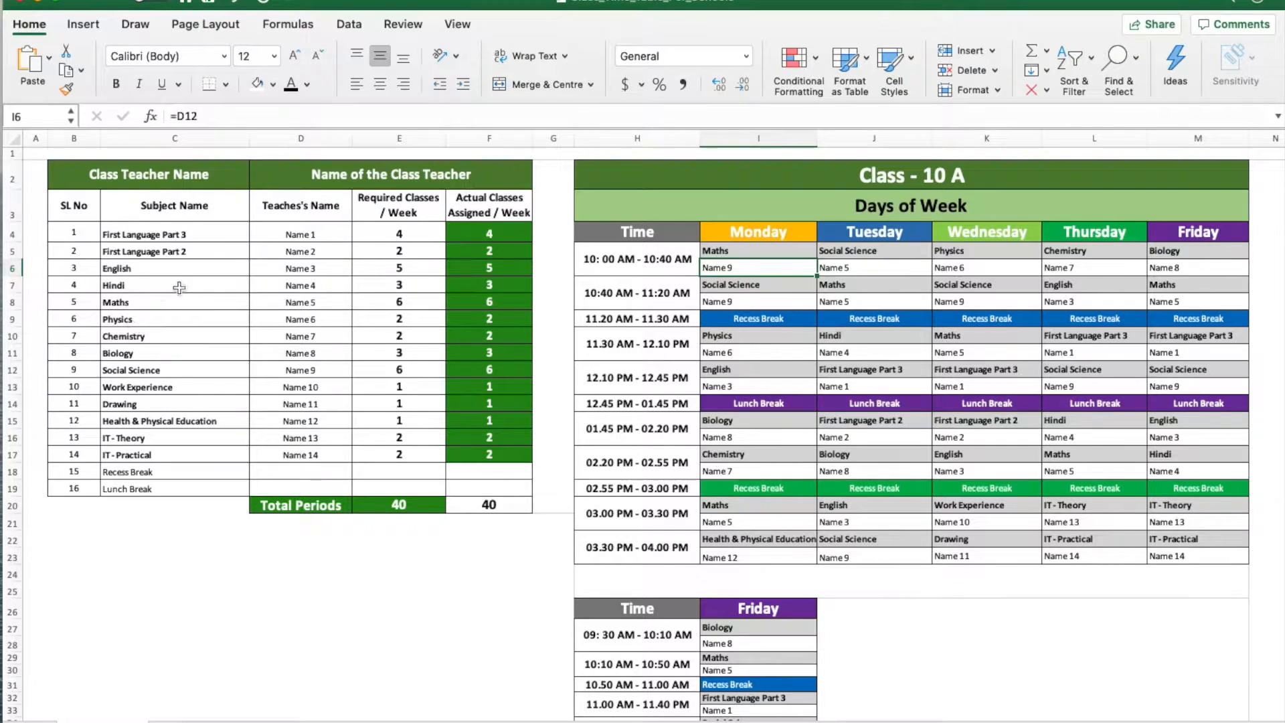
pyautogui.click(300, 301)
pyautogui.write('Steve')
pyautogui.press('Return')
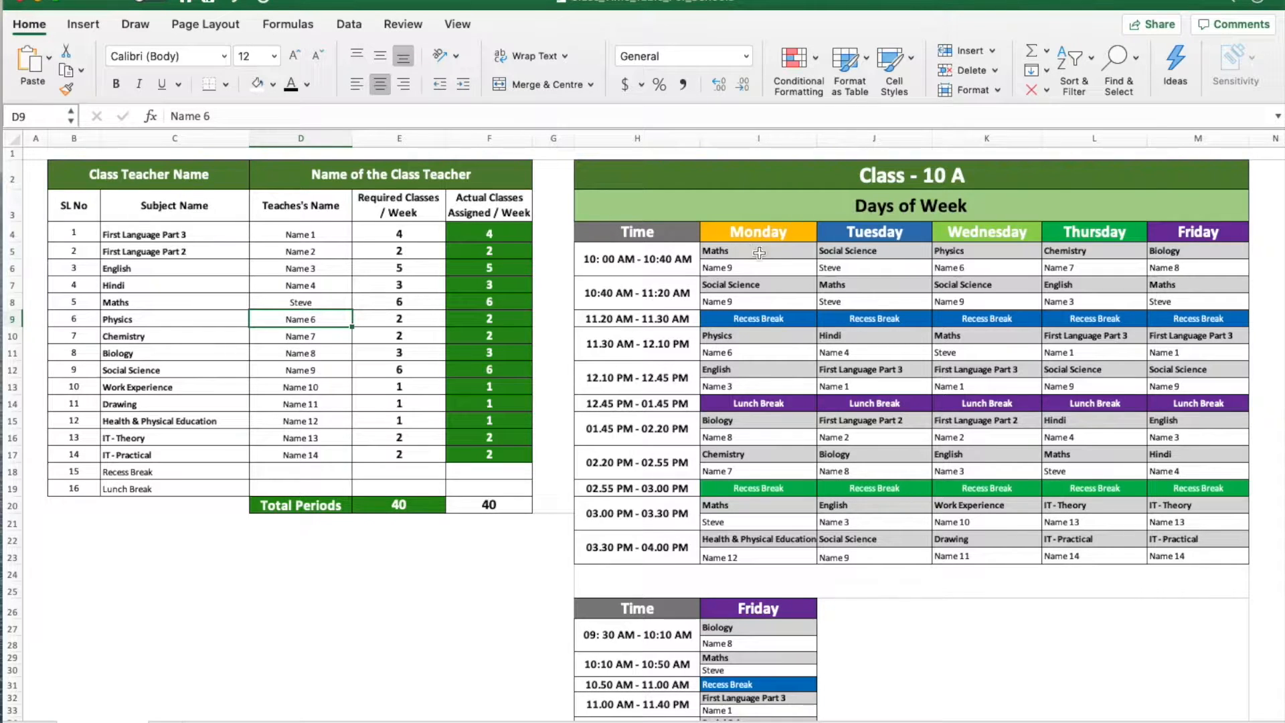
# Relink teacher cell I6 under Monday's first Maths period to =D8 and check the teacher links of the Tuesday, Friday and Thursday Maths periods
pyautogui.click(323, 307)
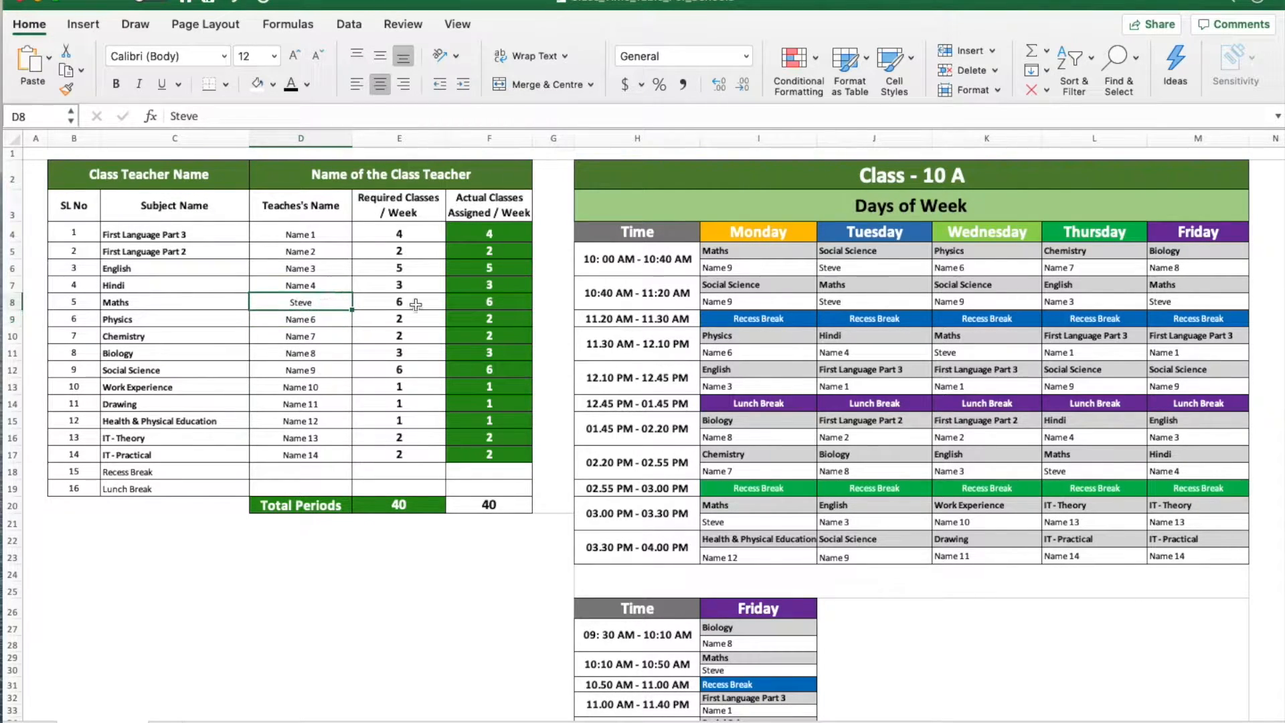
pyautogui.click(738, 271)
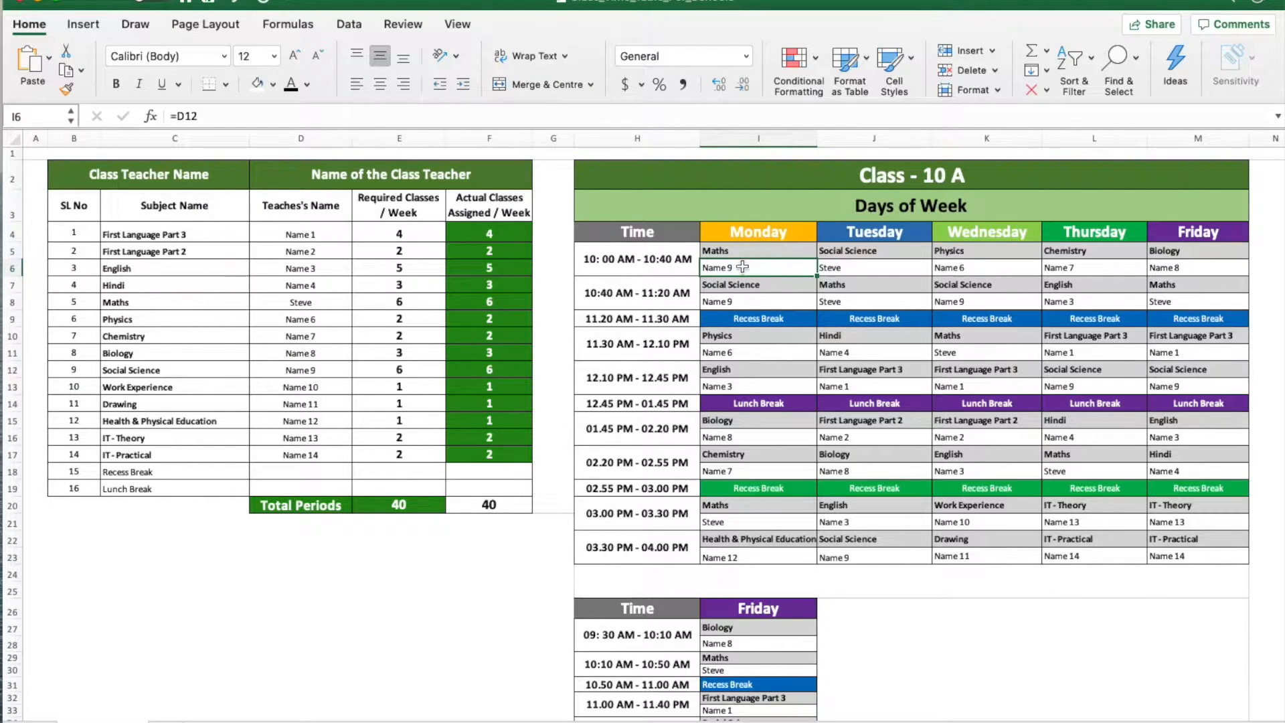
pyautogui.doubleClick(742, 267)
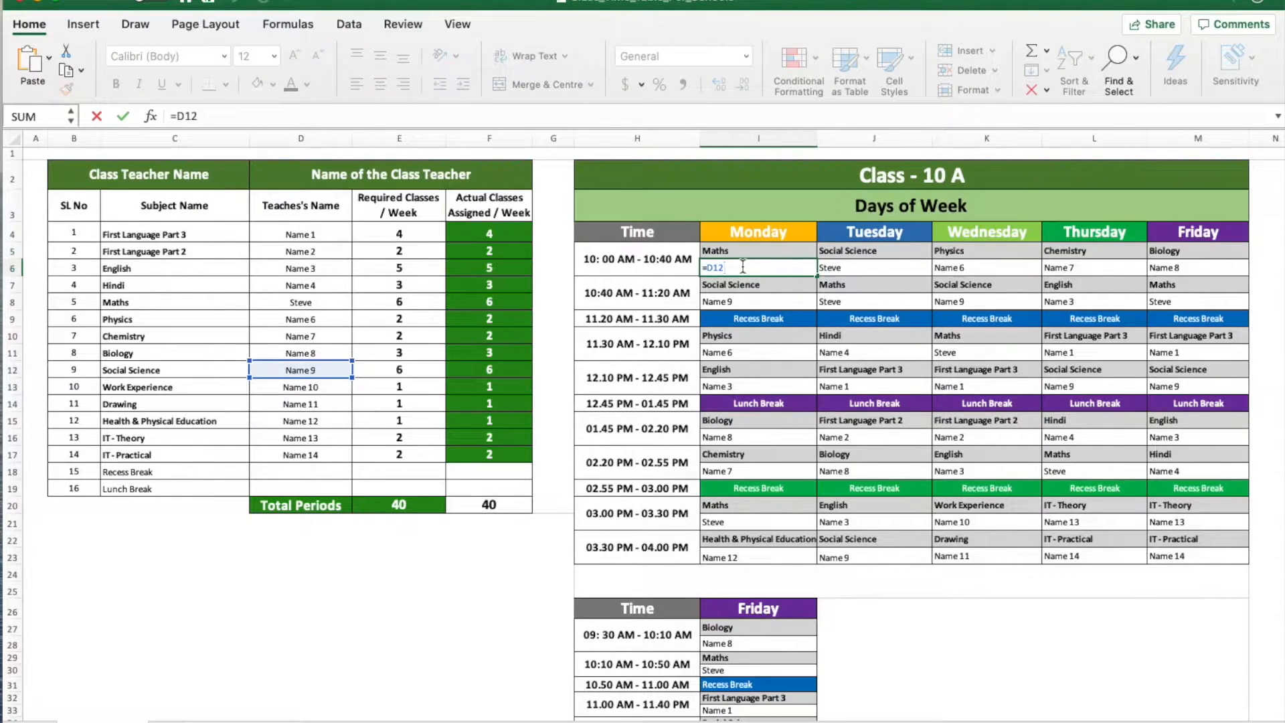
pyautogui.press('BackSpace')
pyautogui.press('BackSpace')
pyautogui.press('BackSpace')
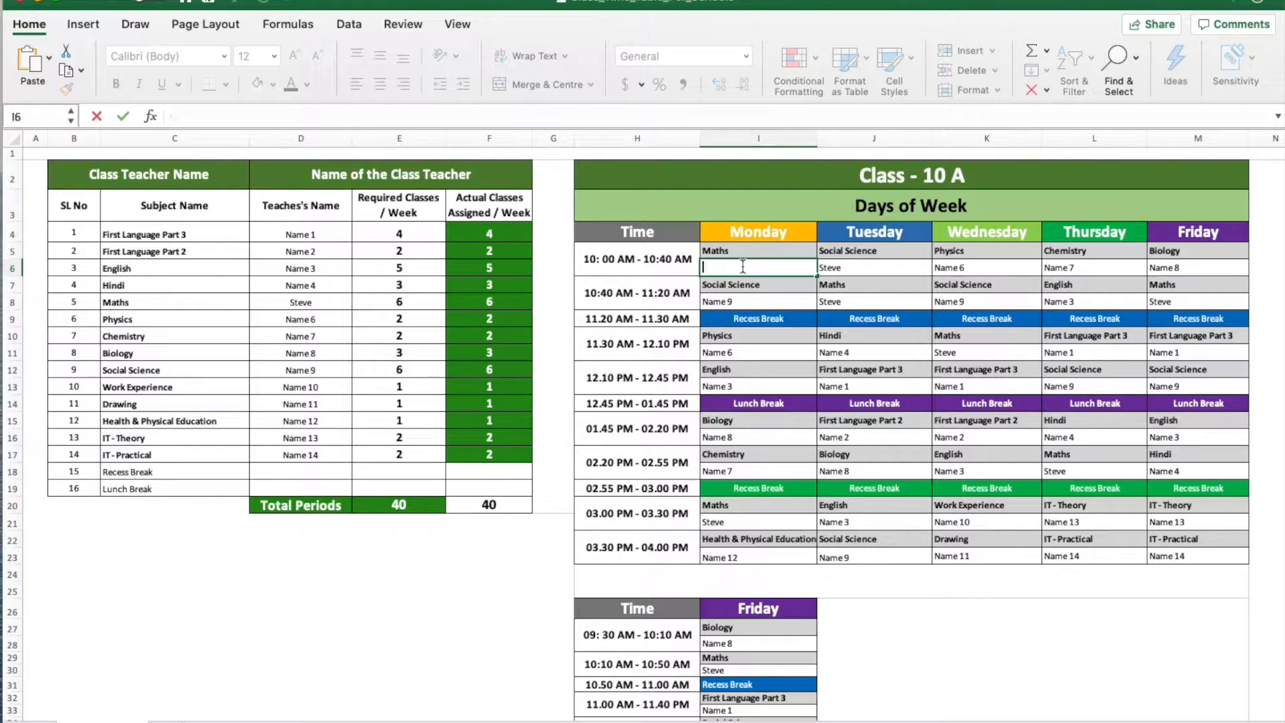
pyautogui.click(314, 302)
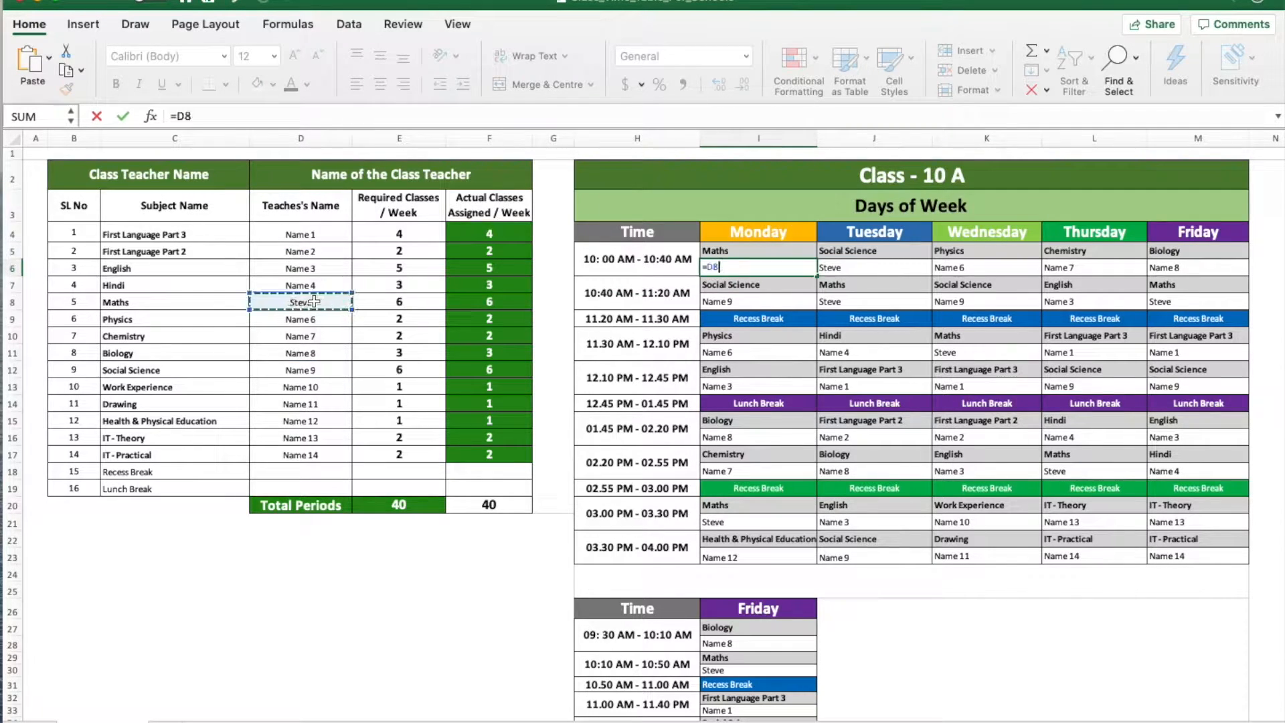
pyautogui.press('Return')
pyautogui.click(849, 302)
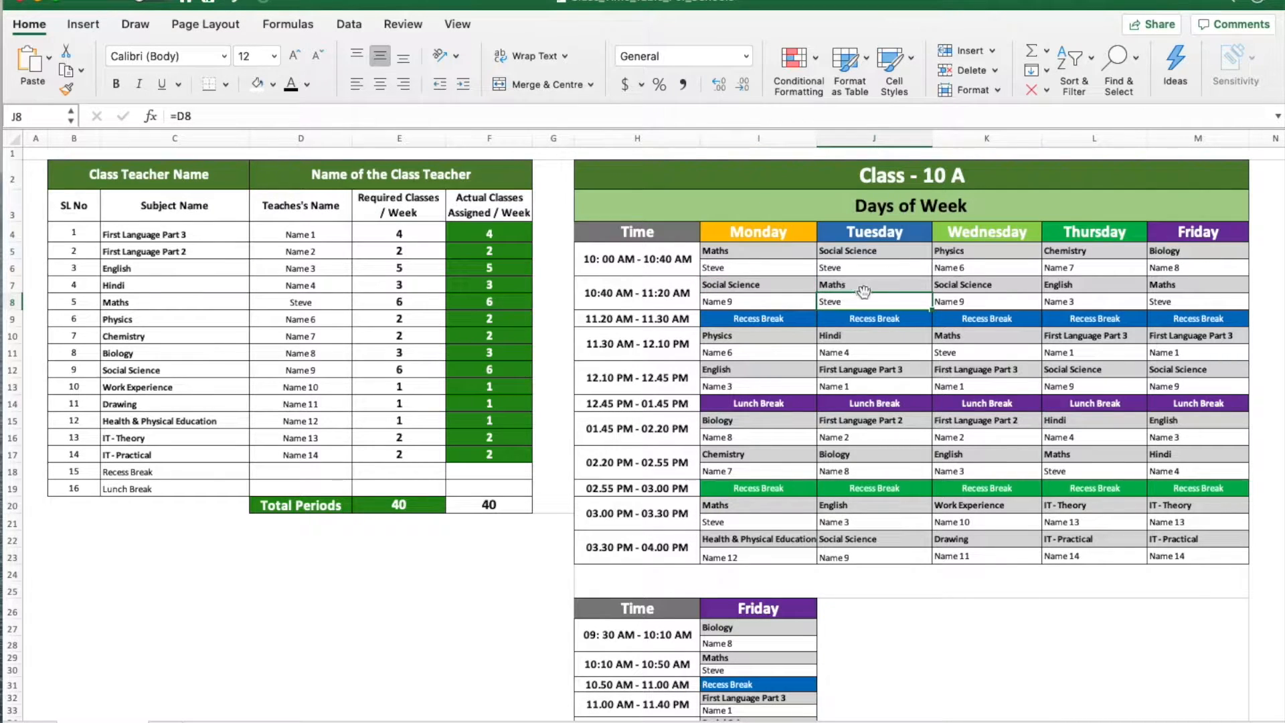
pyautogui.scroll(1, 867, 293)
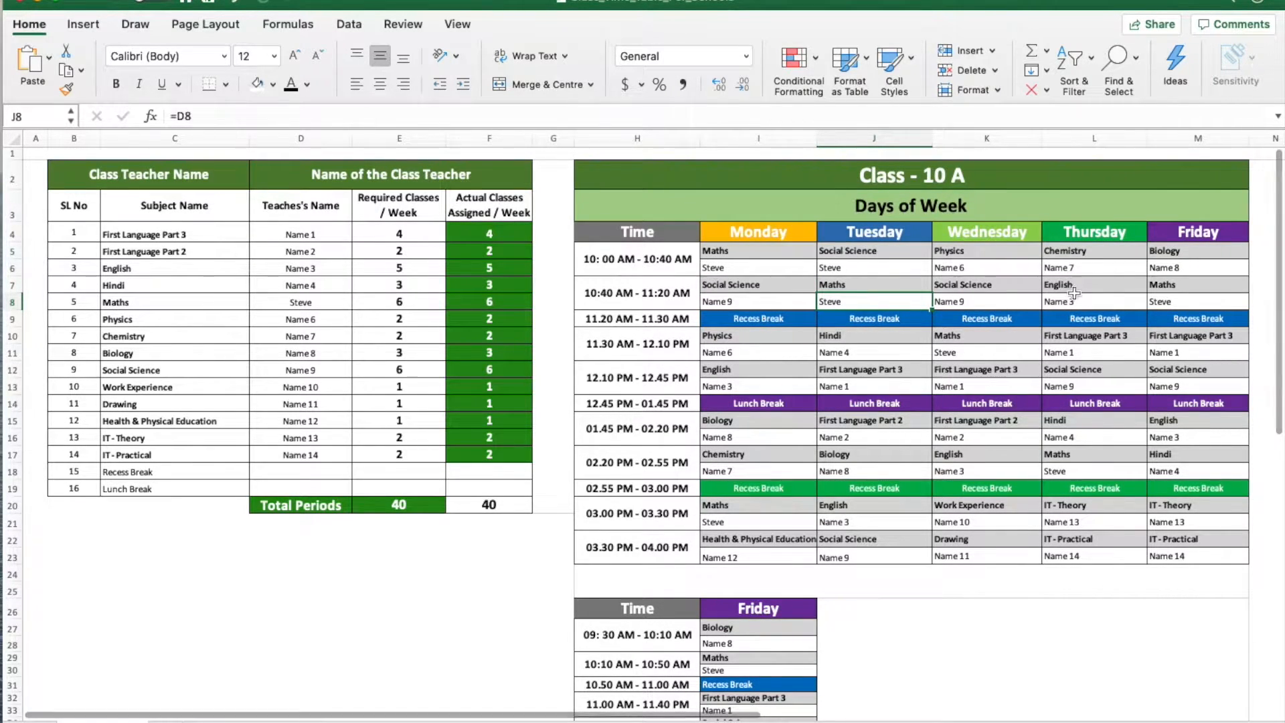
pyautogui.click(1165, 299)
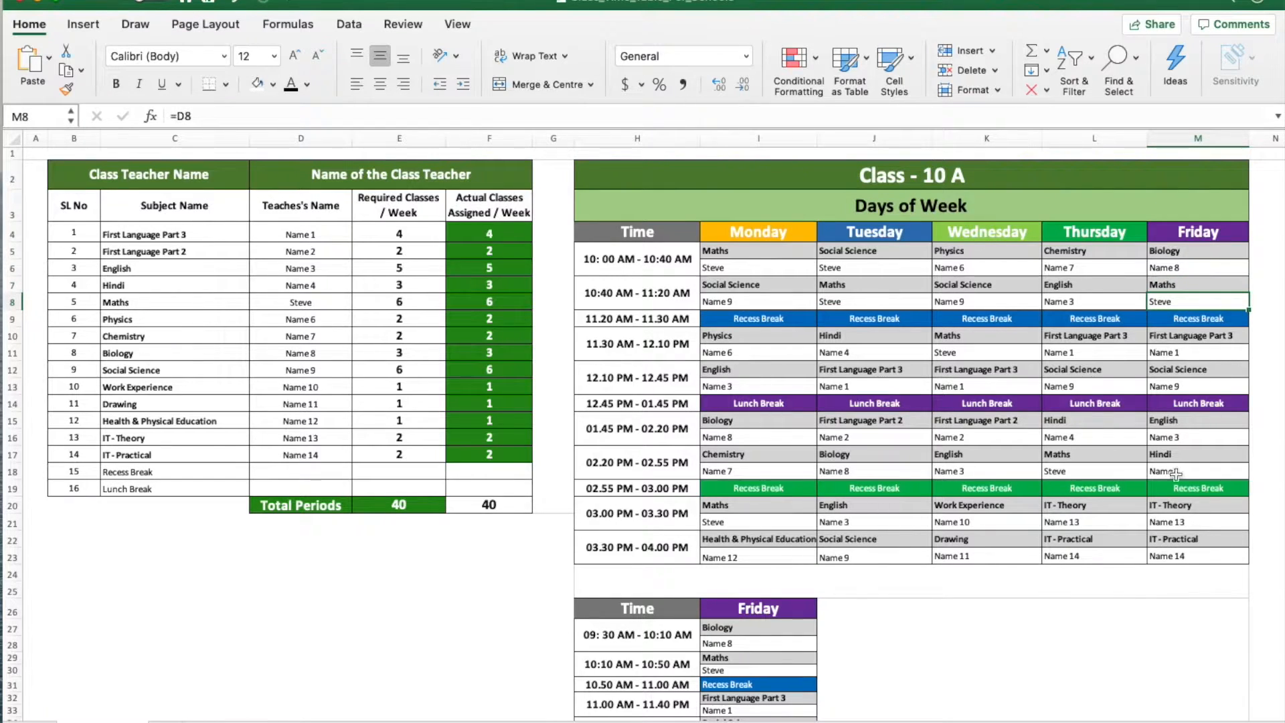
pyautogui.click(1070, 470)
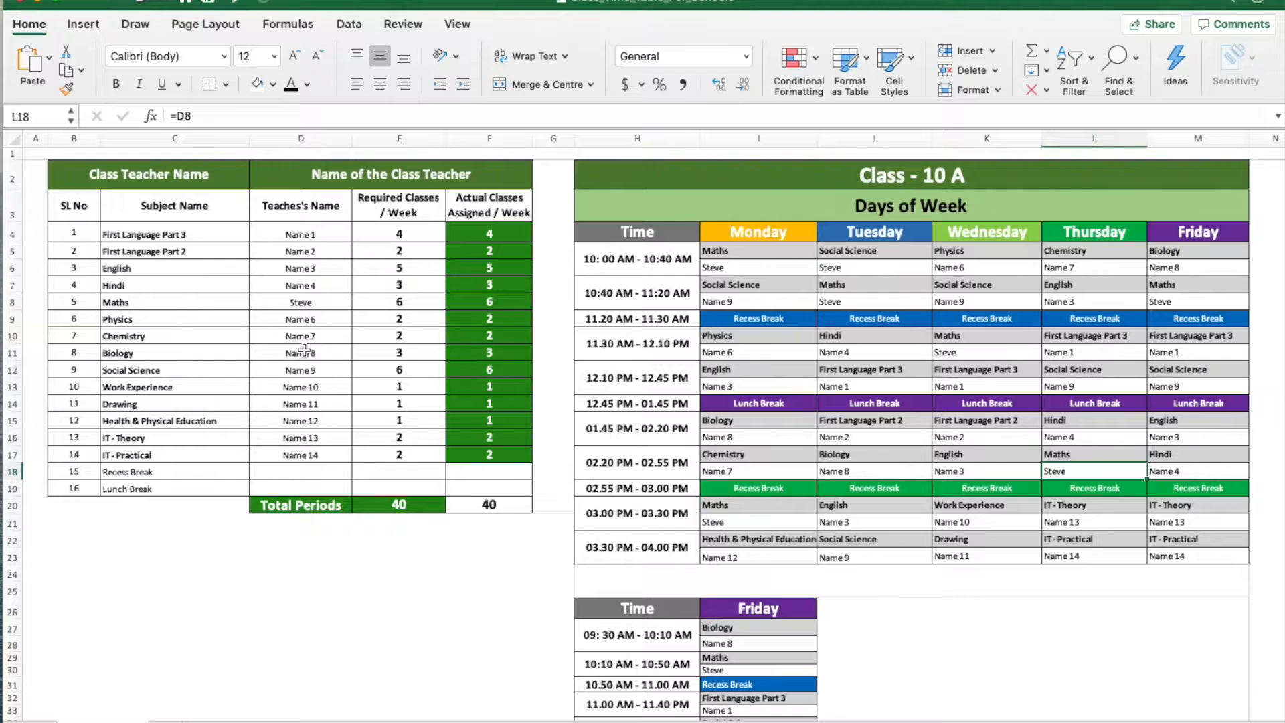
# Enter the Biology teacher's name in cell D11 and check the links in Monday's 01.45 PM - 02.20 PM Biology period
pyautogui.click(304, 350)
pyautogui.write('Mark')
pyautogui.press('Return')
pyautogui.click(746, 436)
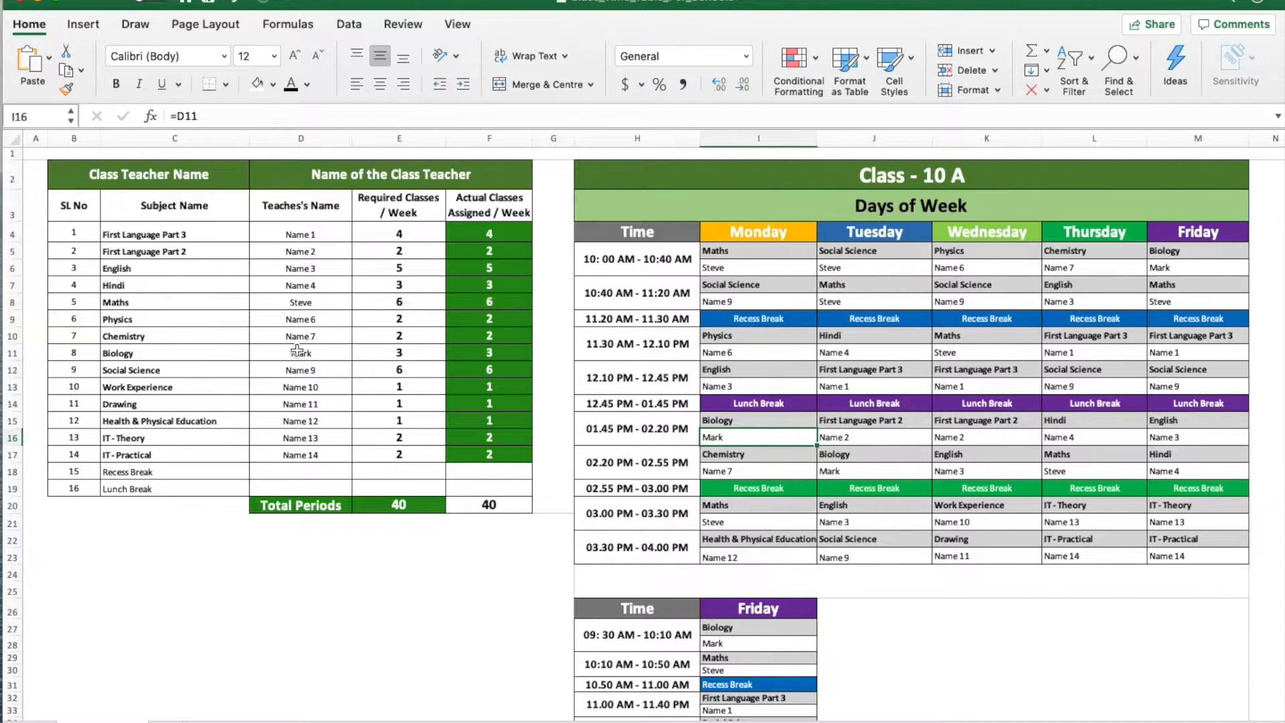
pyautogui.click(734, 420)
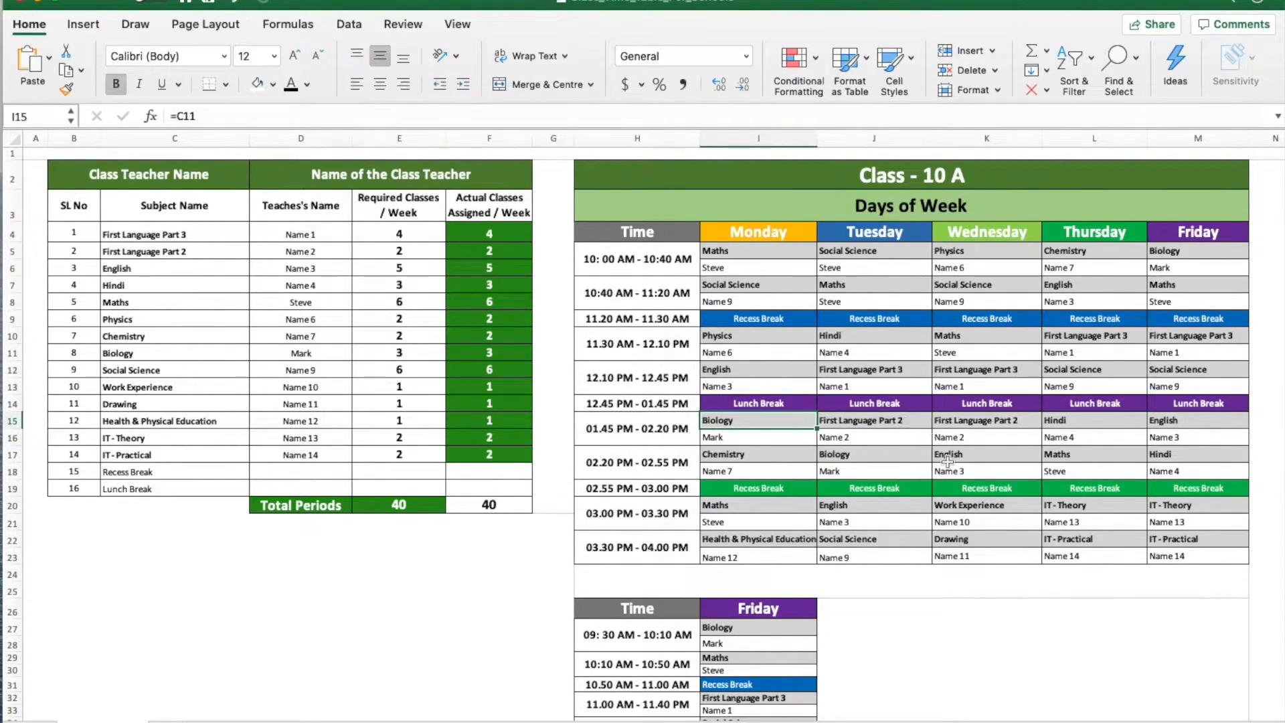
# Check the teacher cell links under Biology in Monday's 01.45 PM - 02.20 PM period and Friday's 10:00 AM - 10:40 AM period
pyautogui.scroll(-1, 1063, 478)
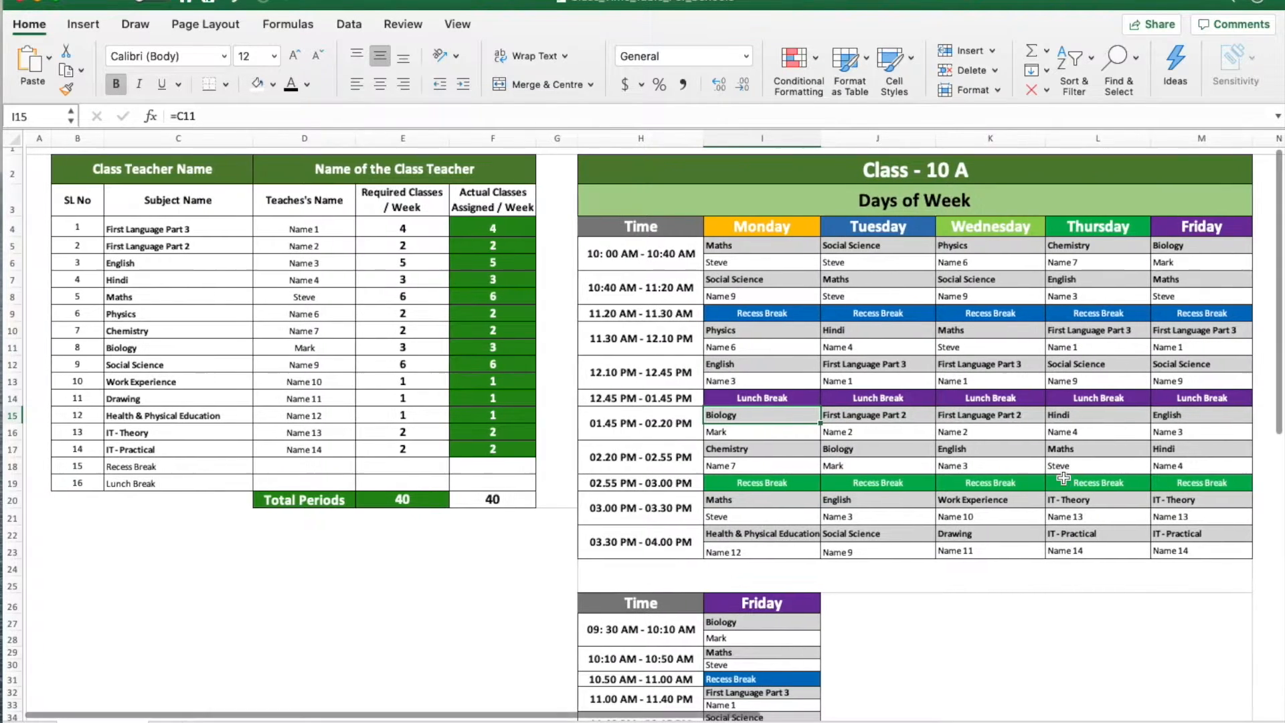
pyautogui.click(722, 424)
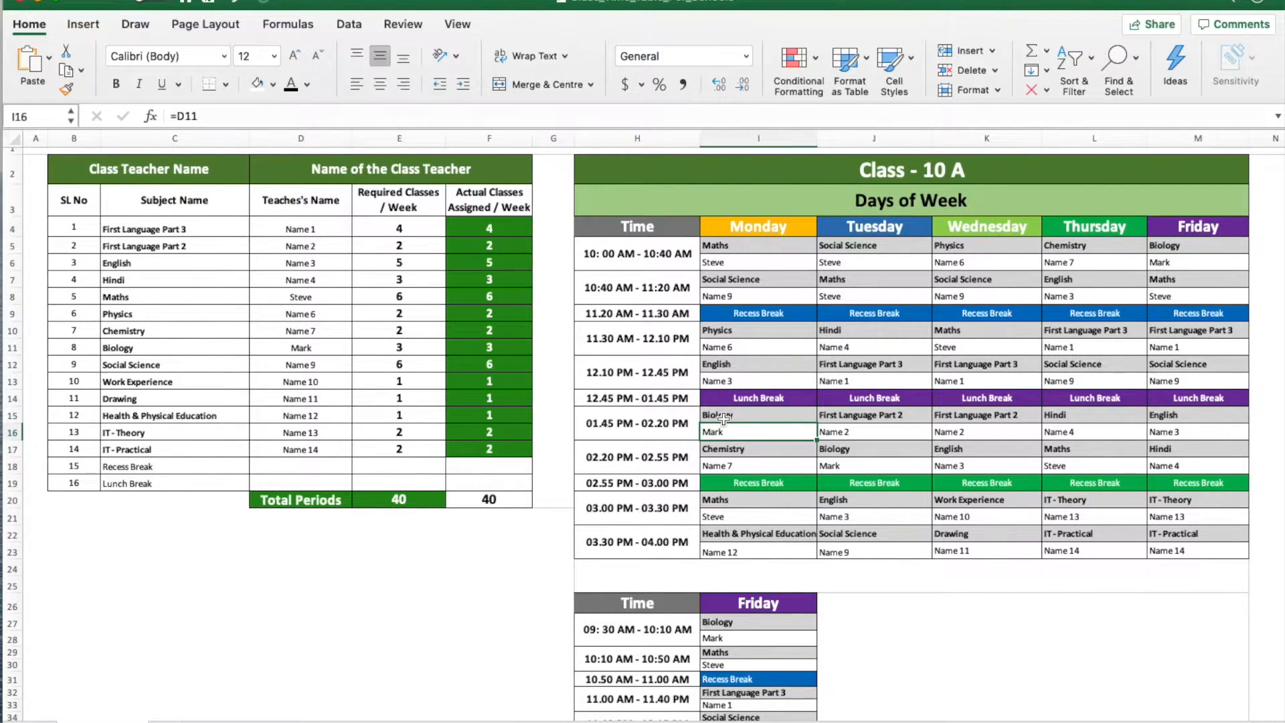
pyautogui.click(1166, 261)
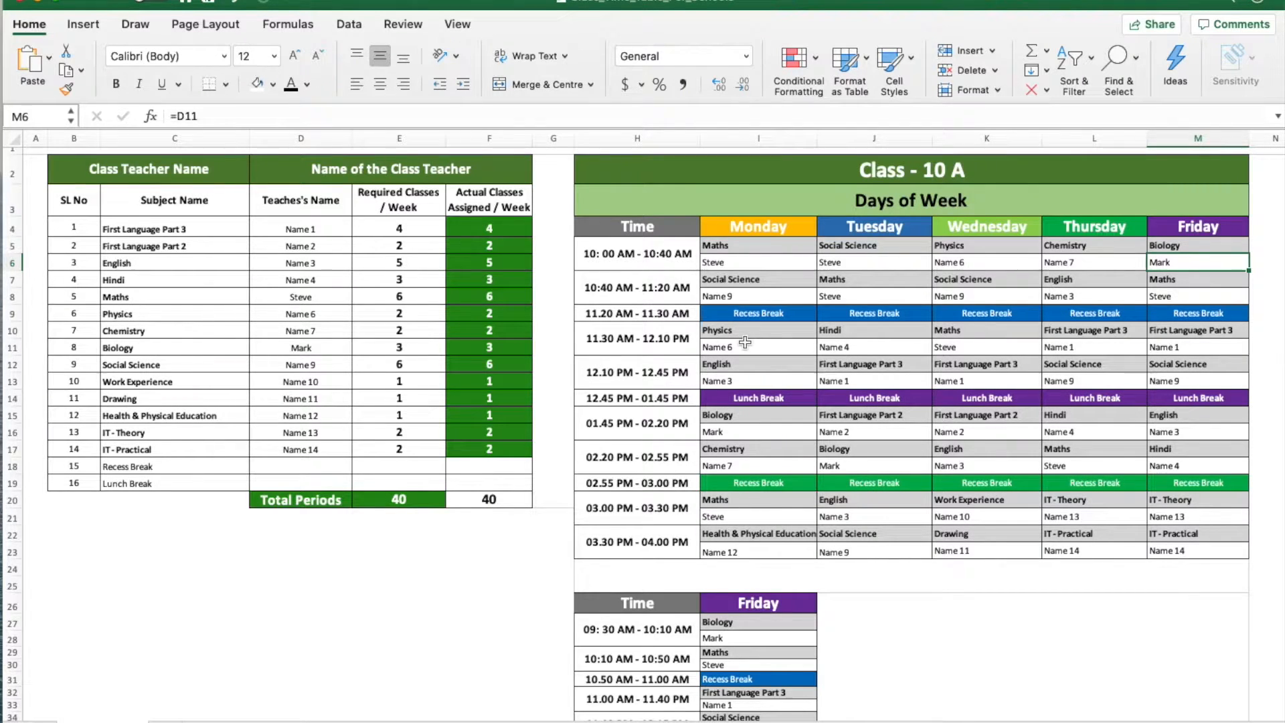
# Examine the times and links of the recess and lunch break rows and of Monday's 03.30 PM - 04.00 PM period
pyautogui.click(731, 315)
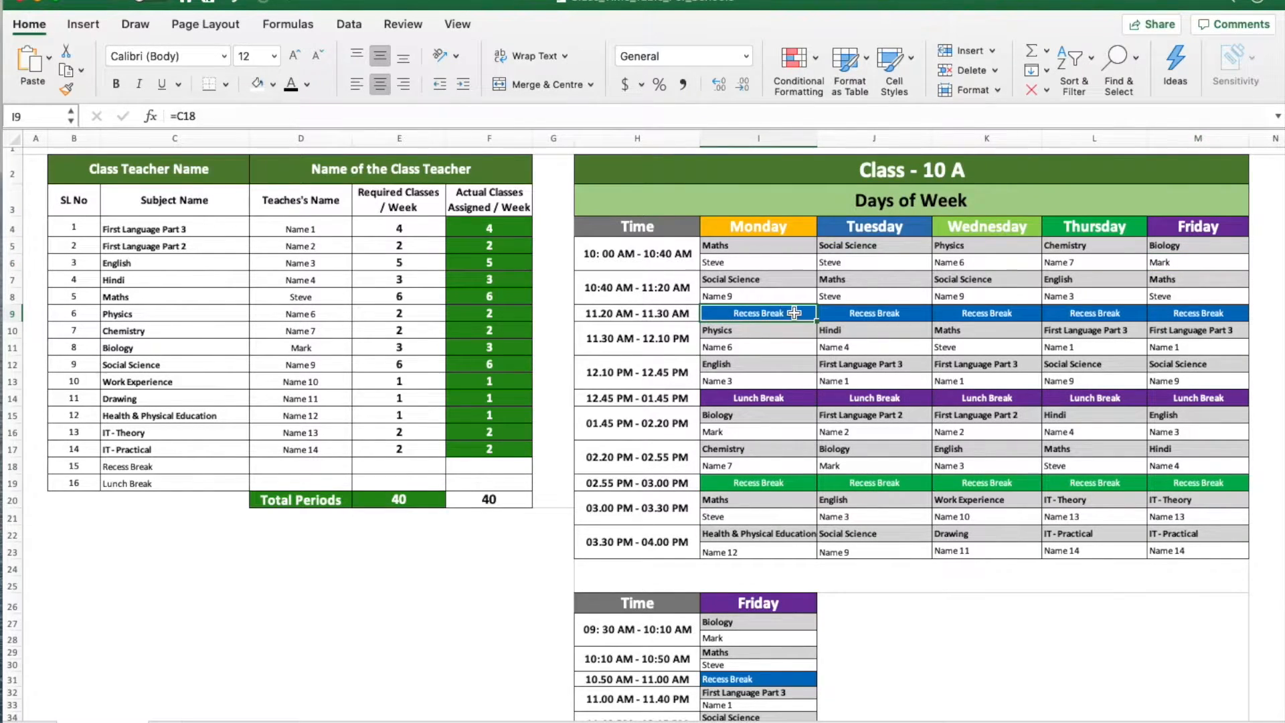
pyautogui.click(626, 315)
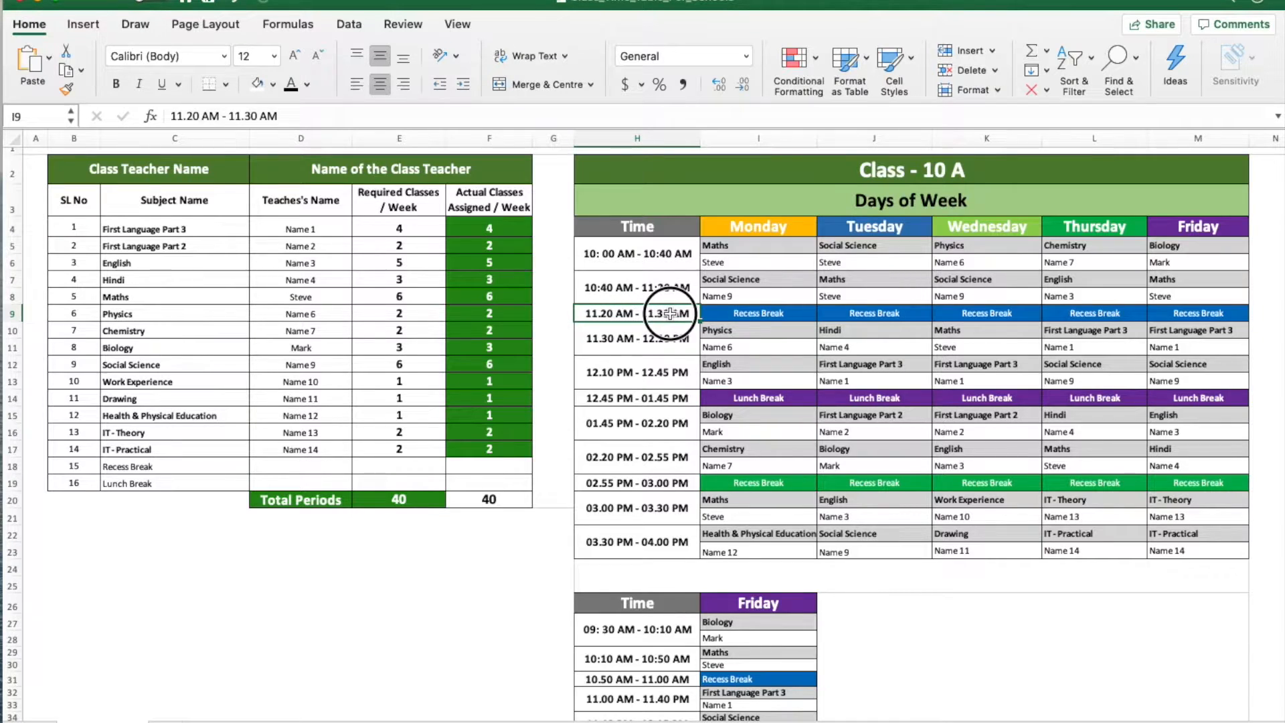
pyautogui.click(605, 400)
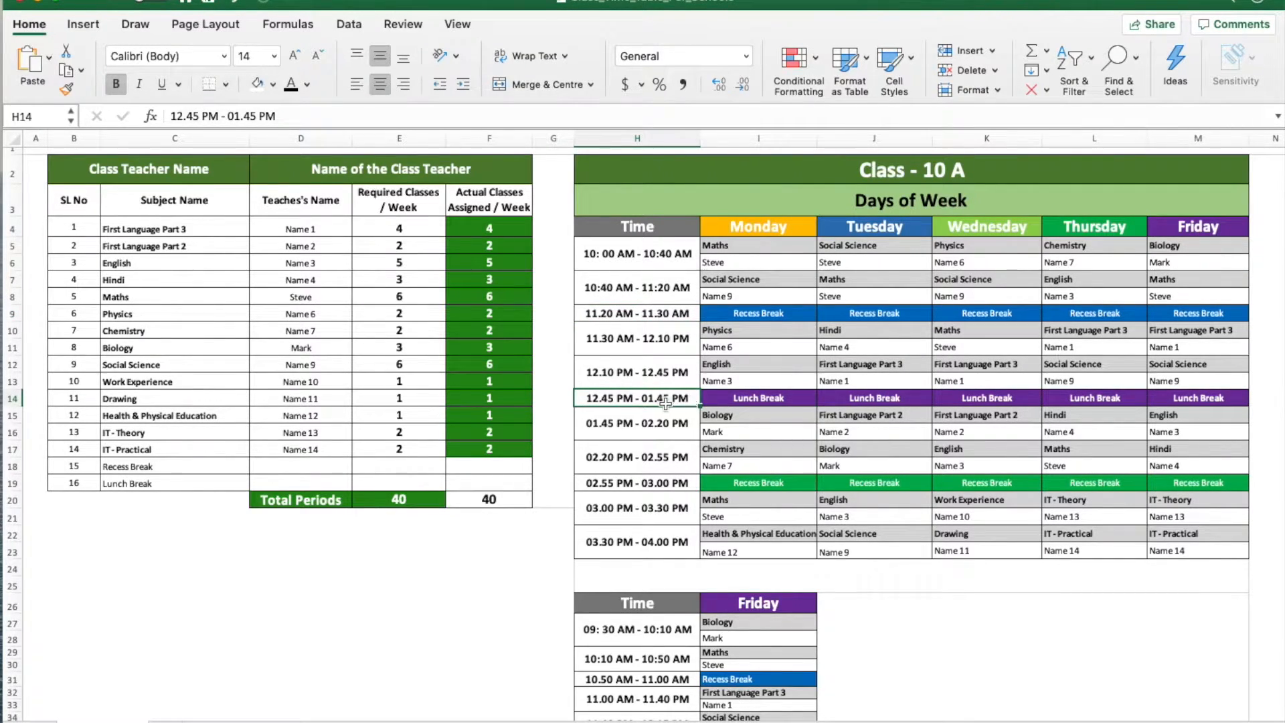
pyautogui.click(592, 484)
pyautogui.click(729, 484)
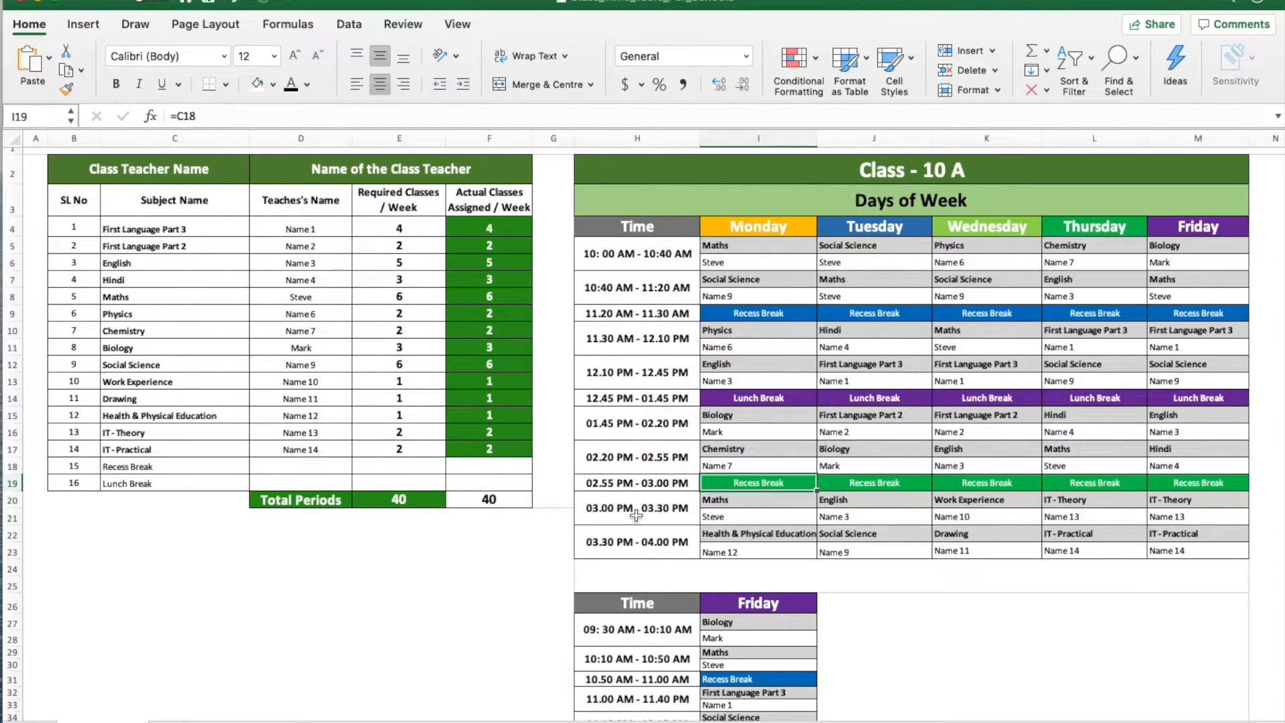
pyautogui.click(637, 544)
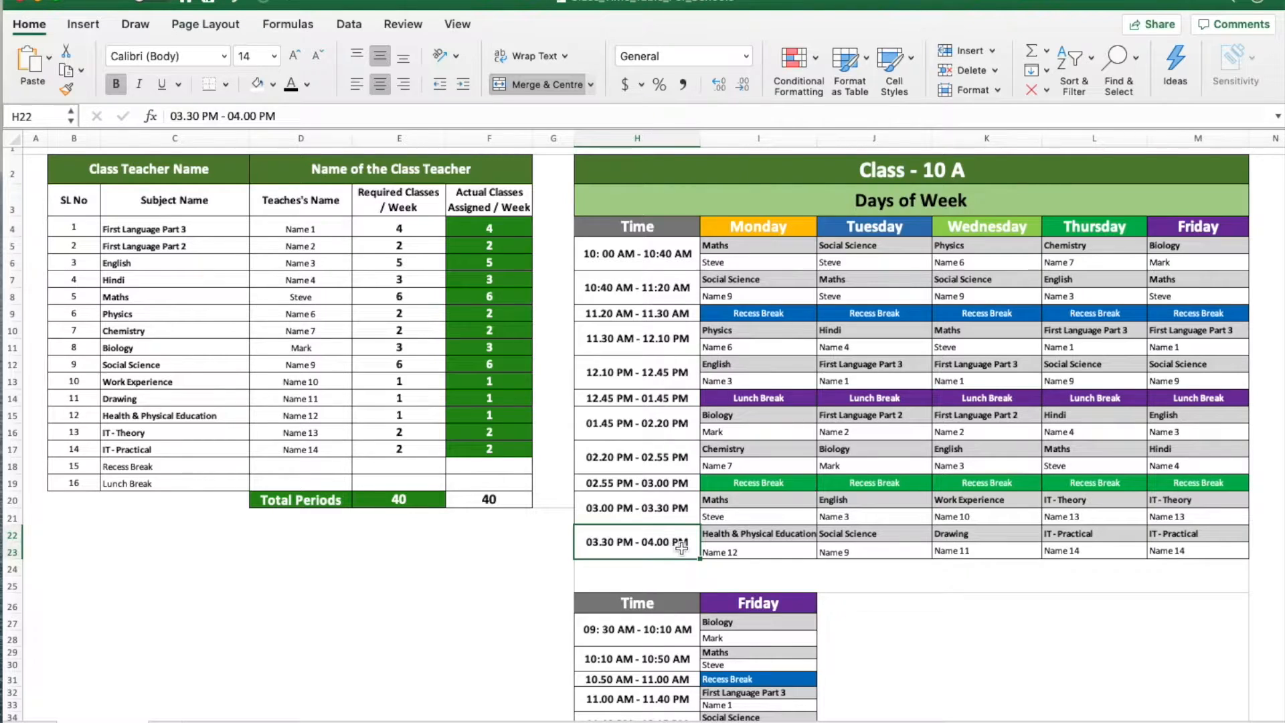
pyautogui.click(740, 535)
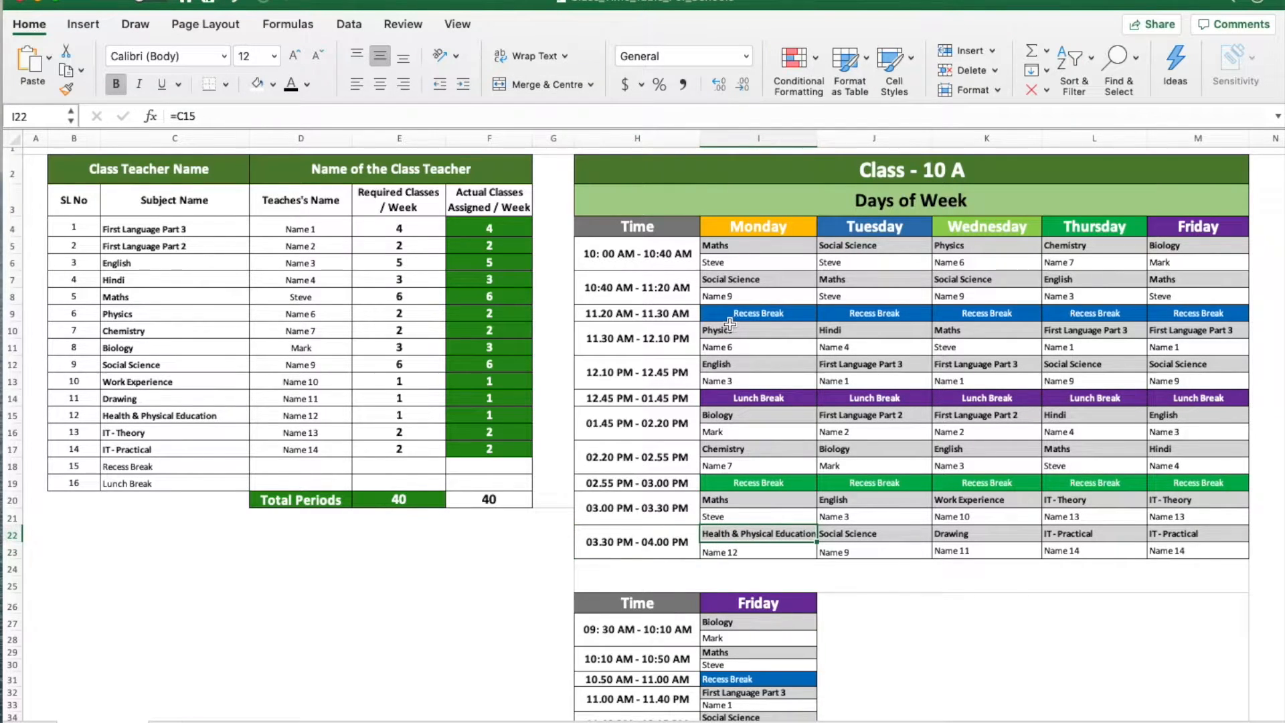
# Trace the Maths subject links of Monday's first and Tuesday's second period, and inspect Social Science in cell C12 of the subject table
pyautogui.click(741, 245)
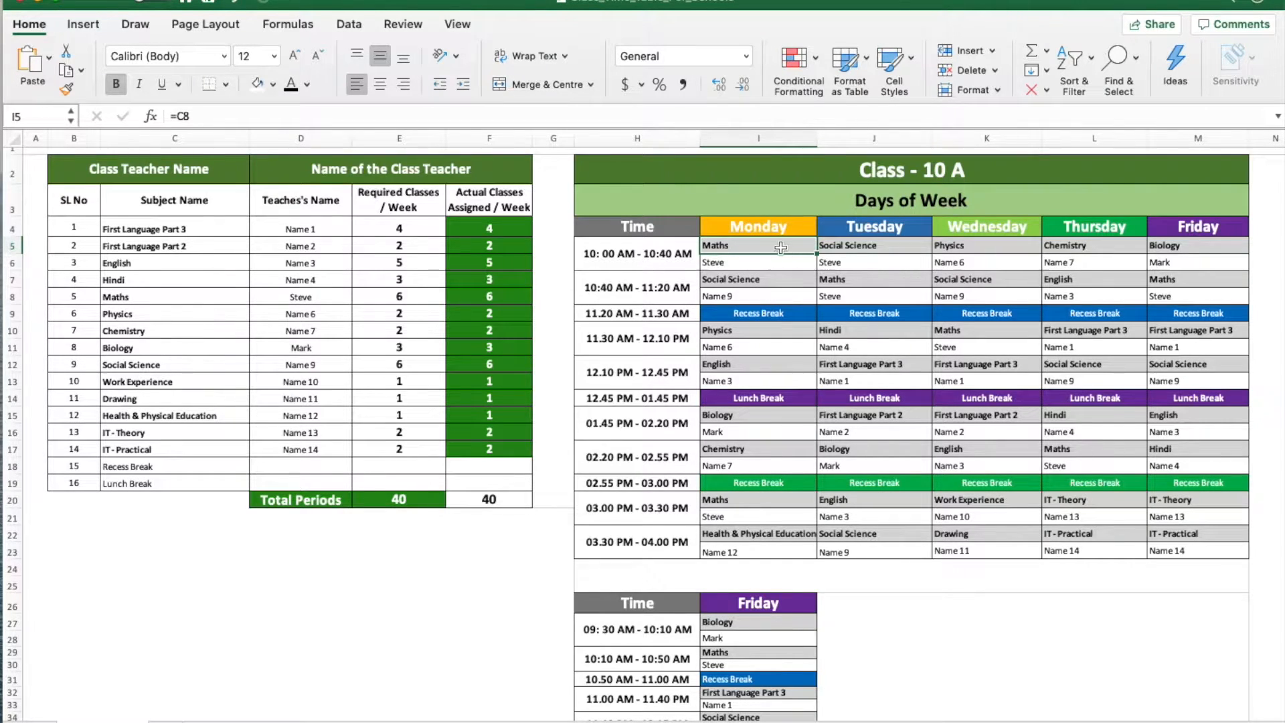
pyautogui.click(255, 119)
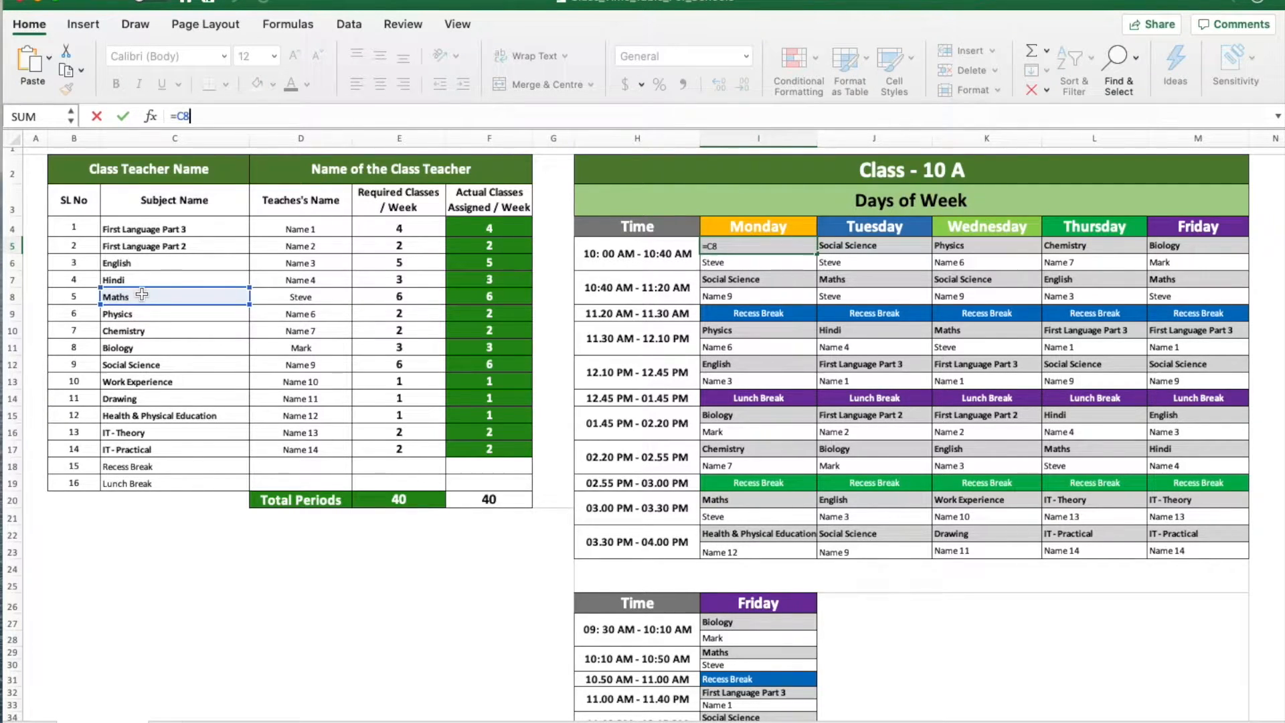
pyautogui.press('Return')
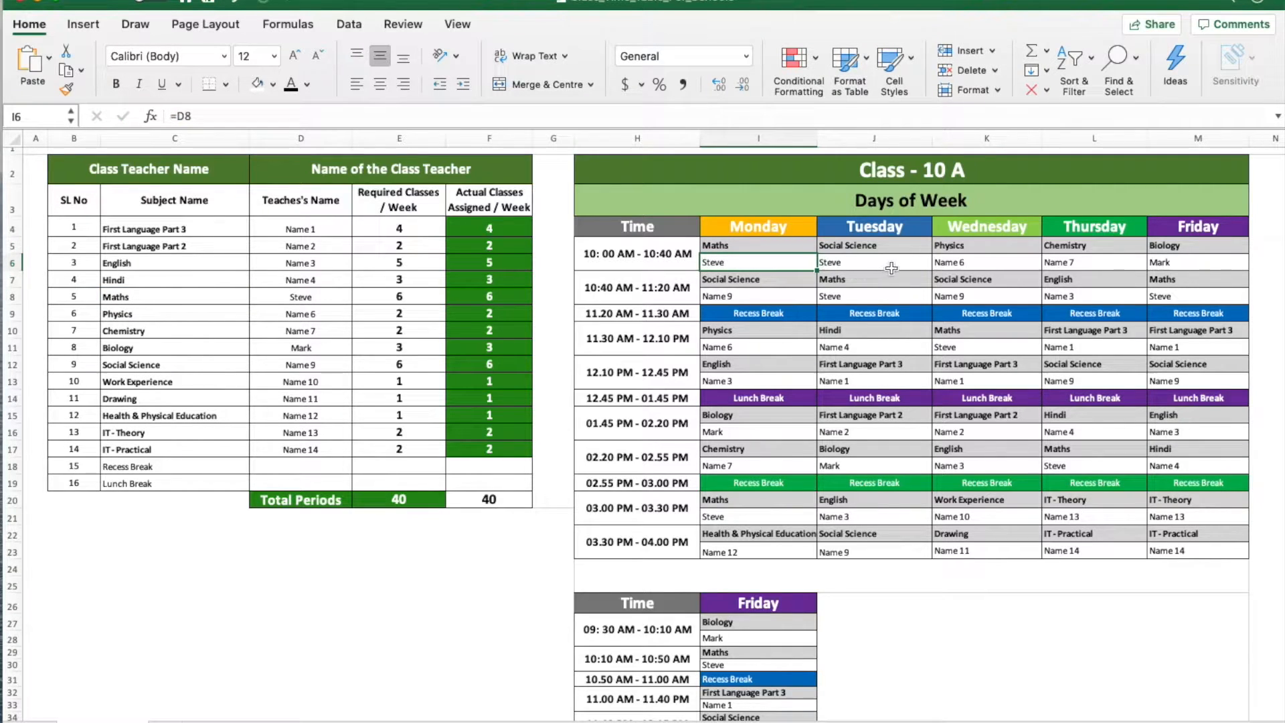
pyautogui.click(873, 280)
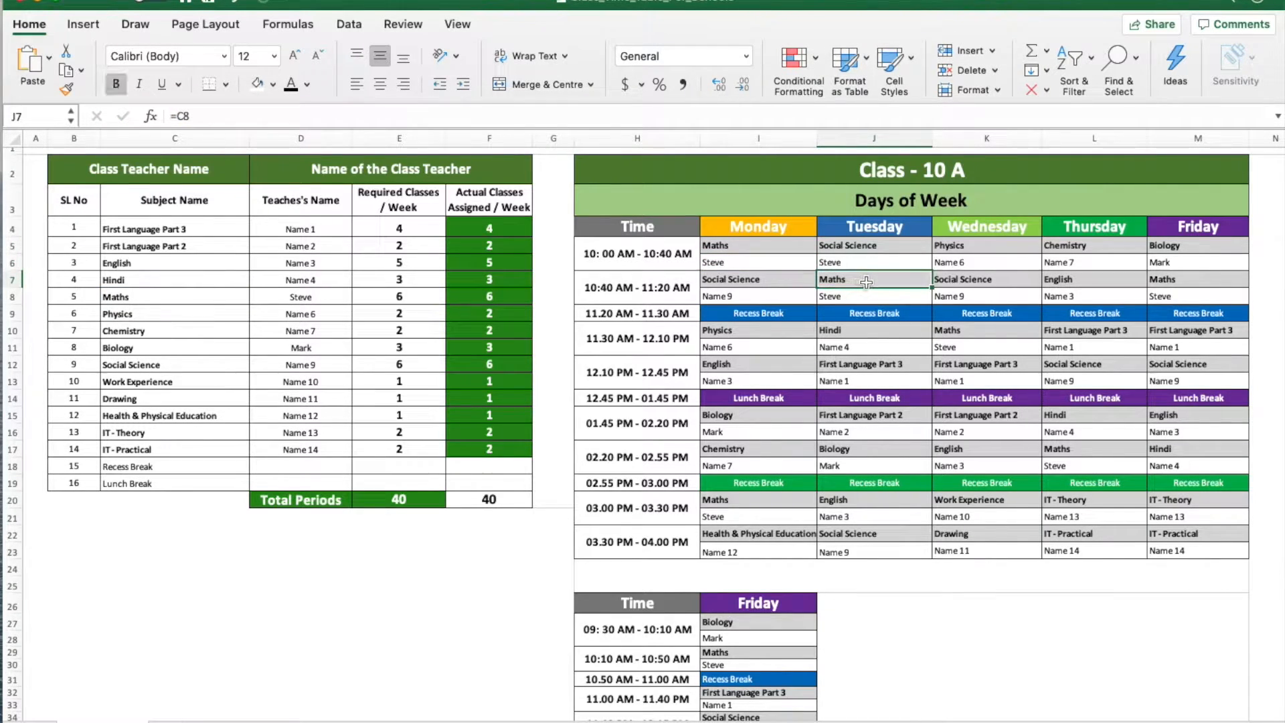
pyautogui.click(761, 248)
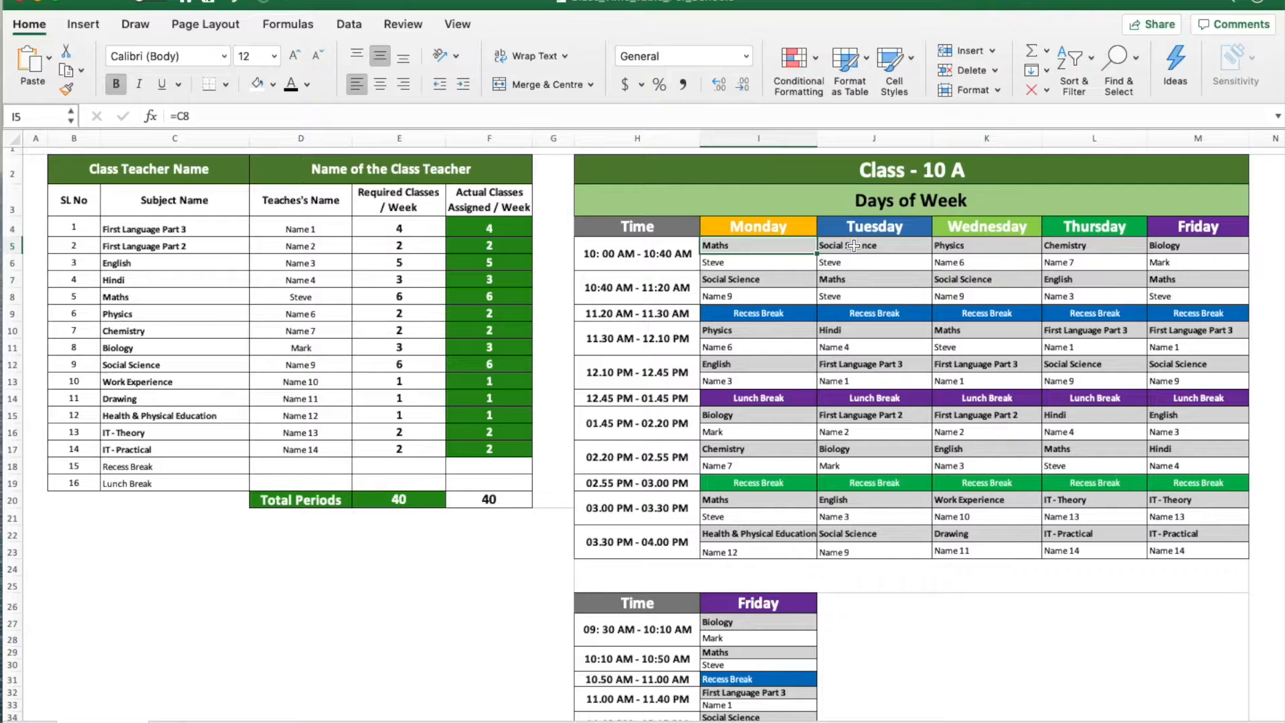
pyautogui.click(134, 365)
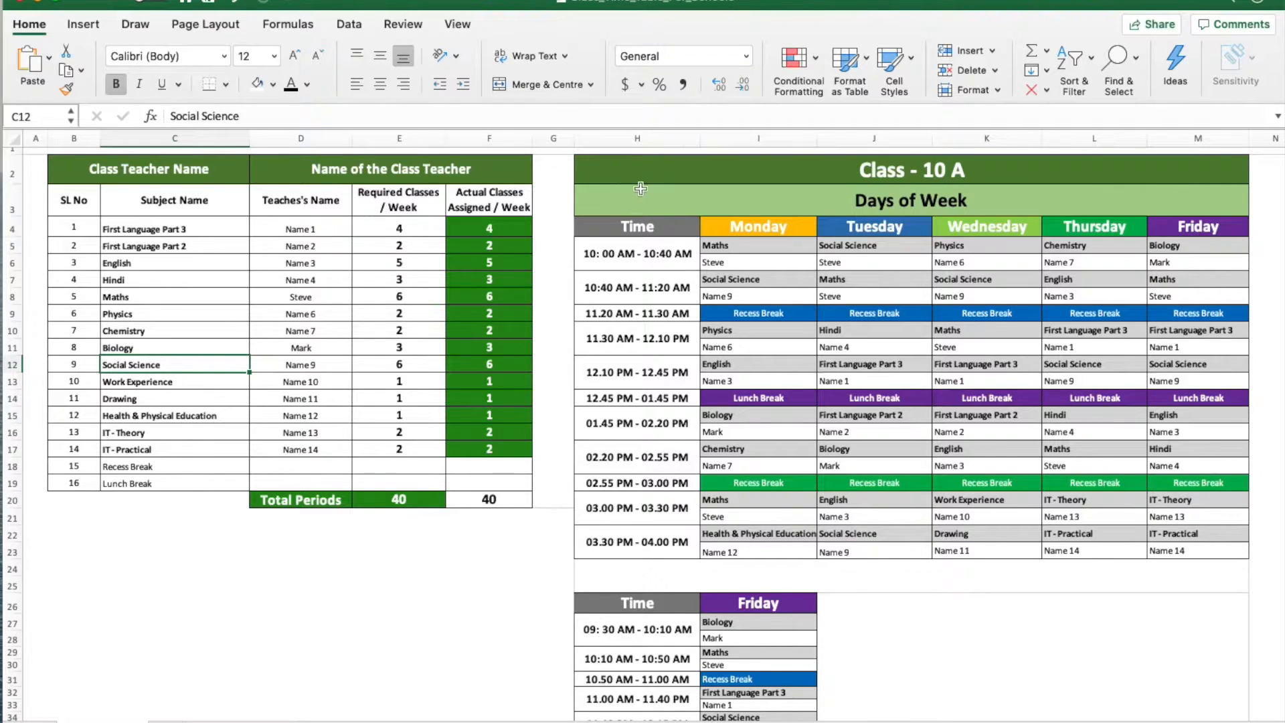
# Link Monday's 10:00 AM - 10:40 AM subject cell I5 to =C9
pyautogui.click(735, 243)
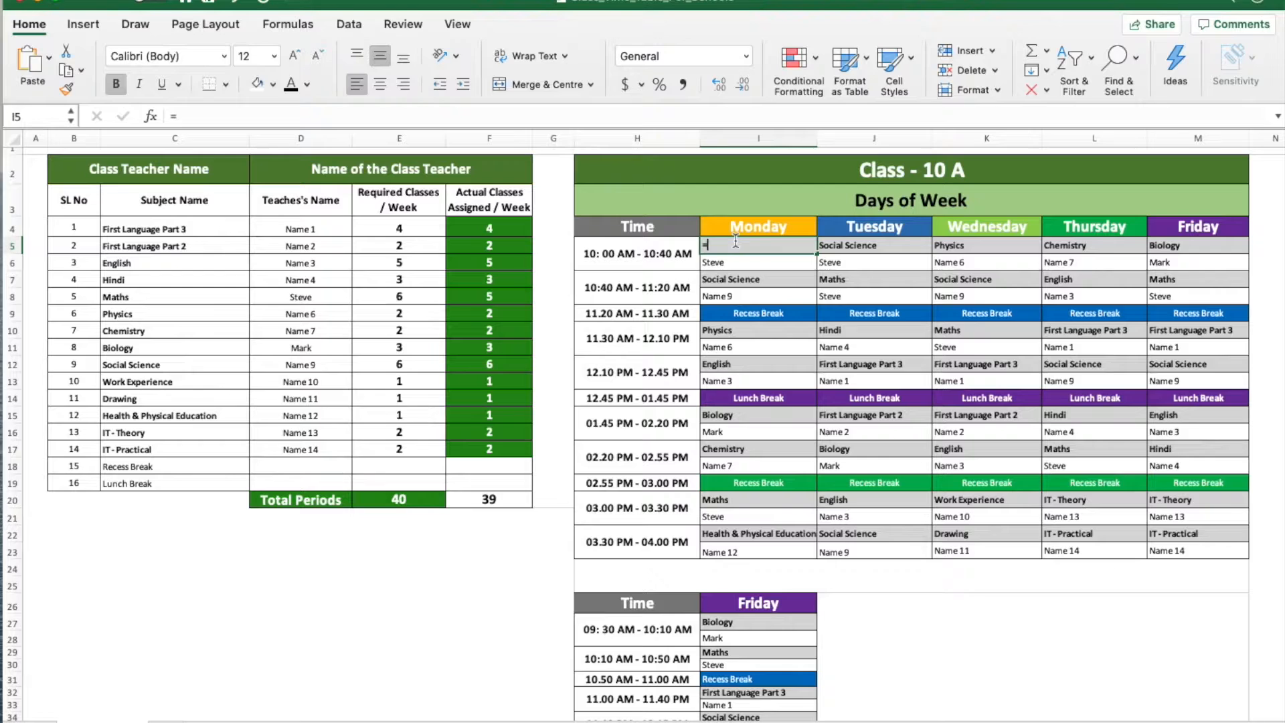
pyautogui.write('=')
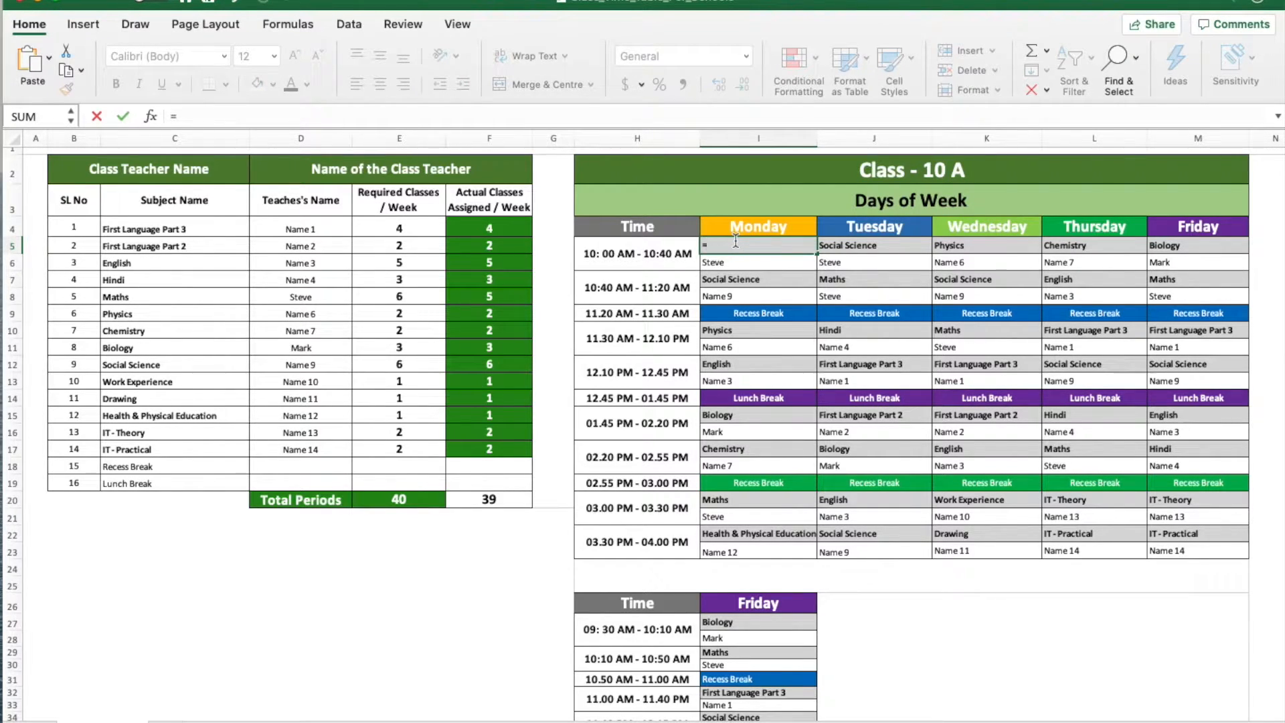
pyautogui.write('C')
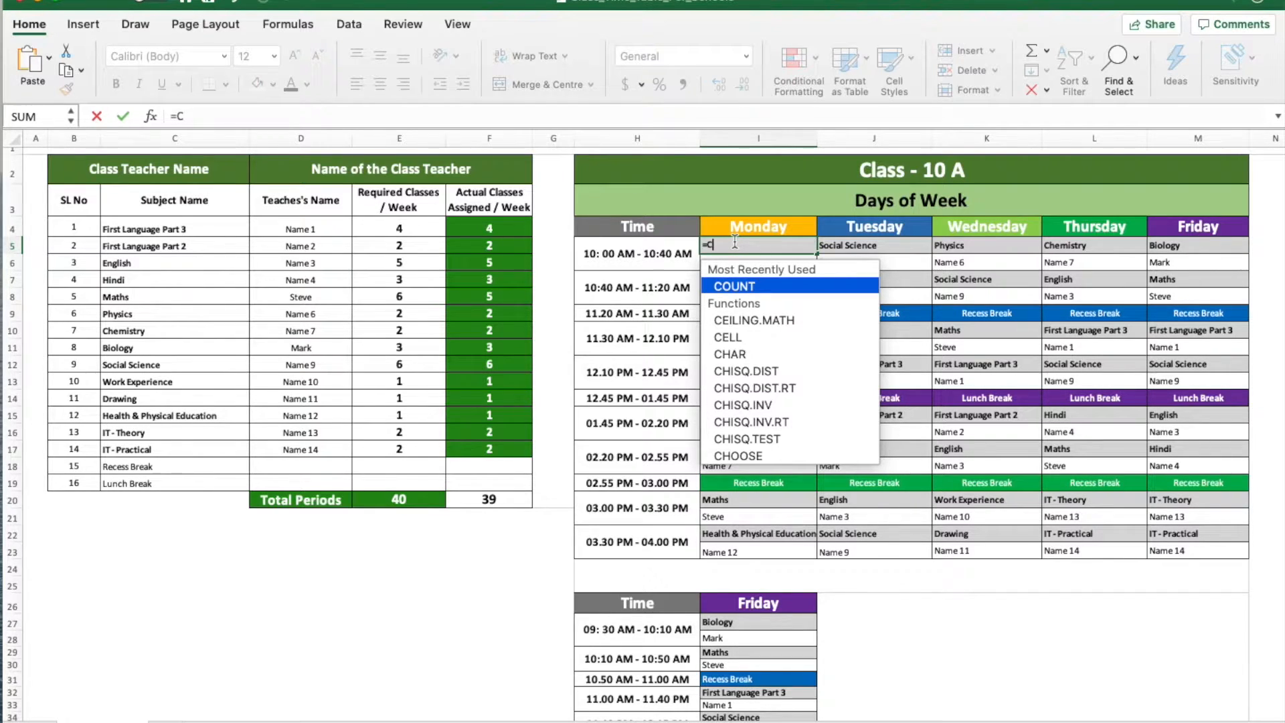
pyautogui.write('9')
pyautogui.press('Return')
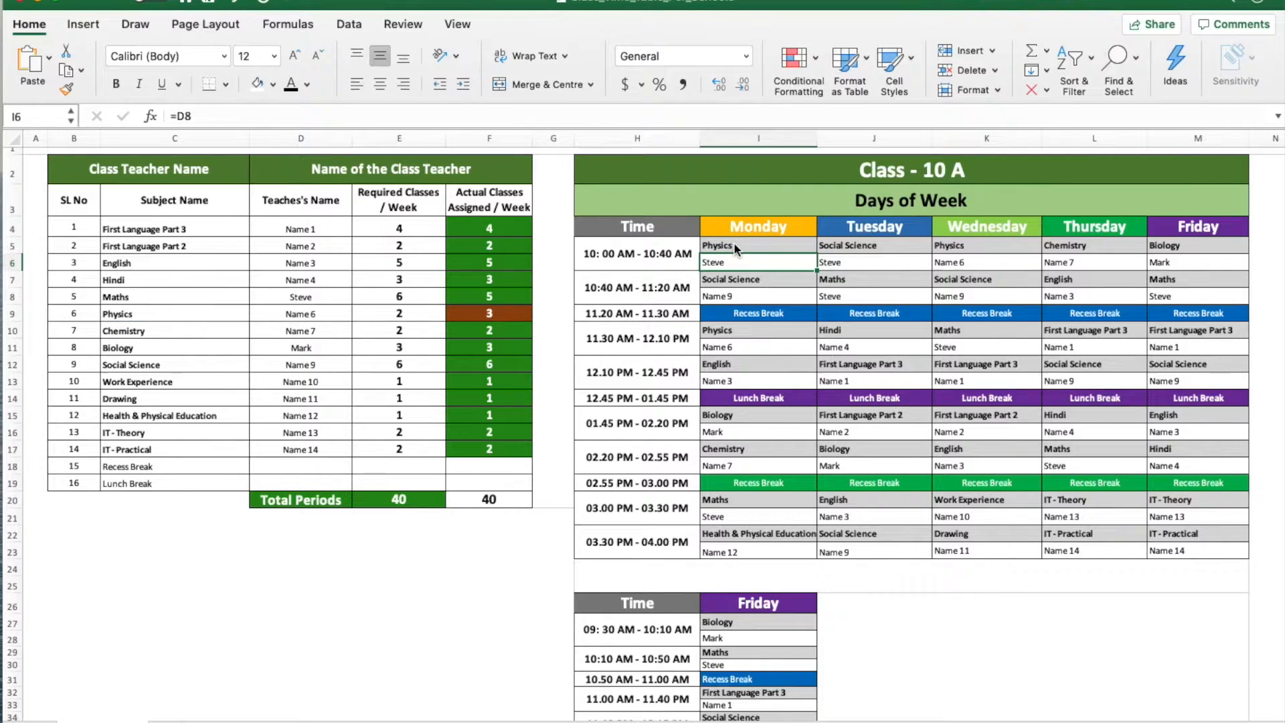
# Relink Monday's 10:00 AM - 10:40 AM subject cell I5 to Social Science with =C12
pyautogui.click(733, 244)
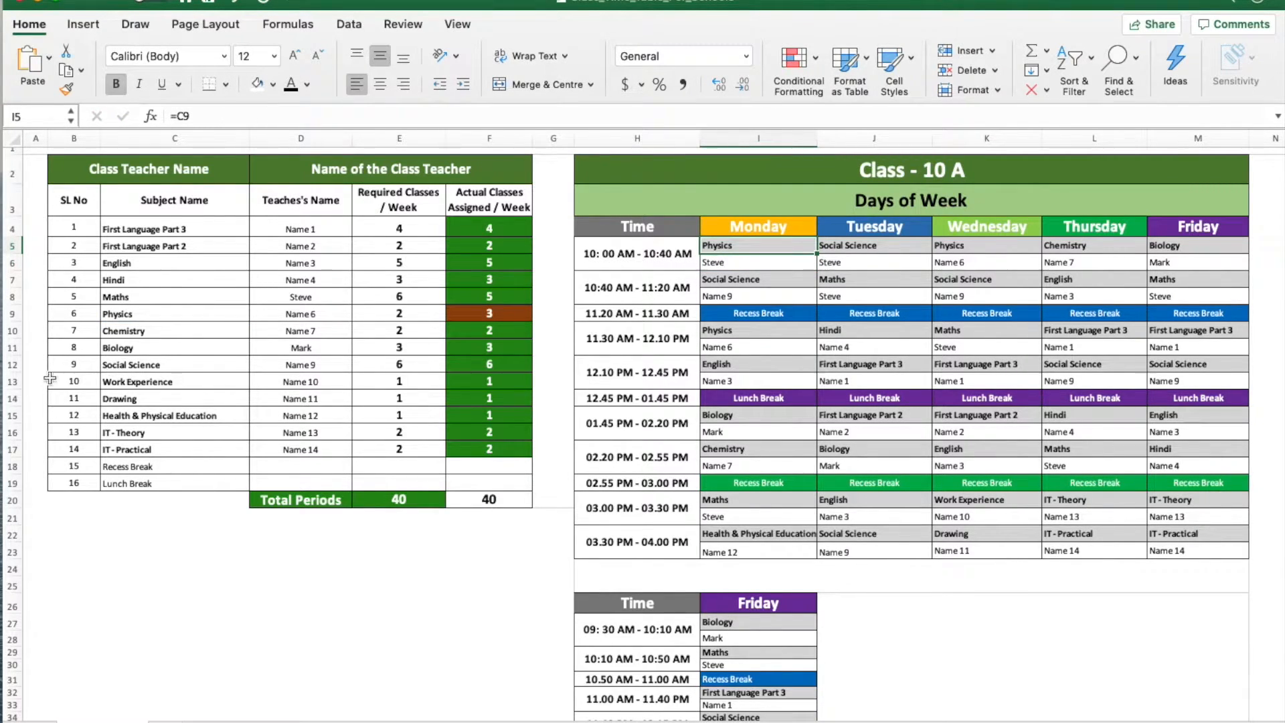
pyautogui.doubleClick(743, 244)
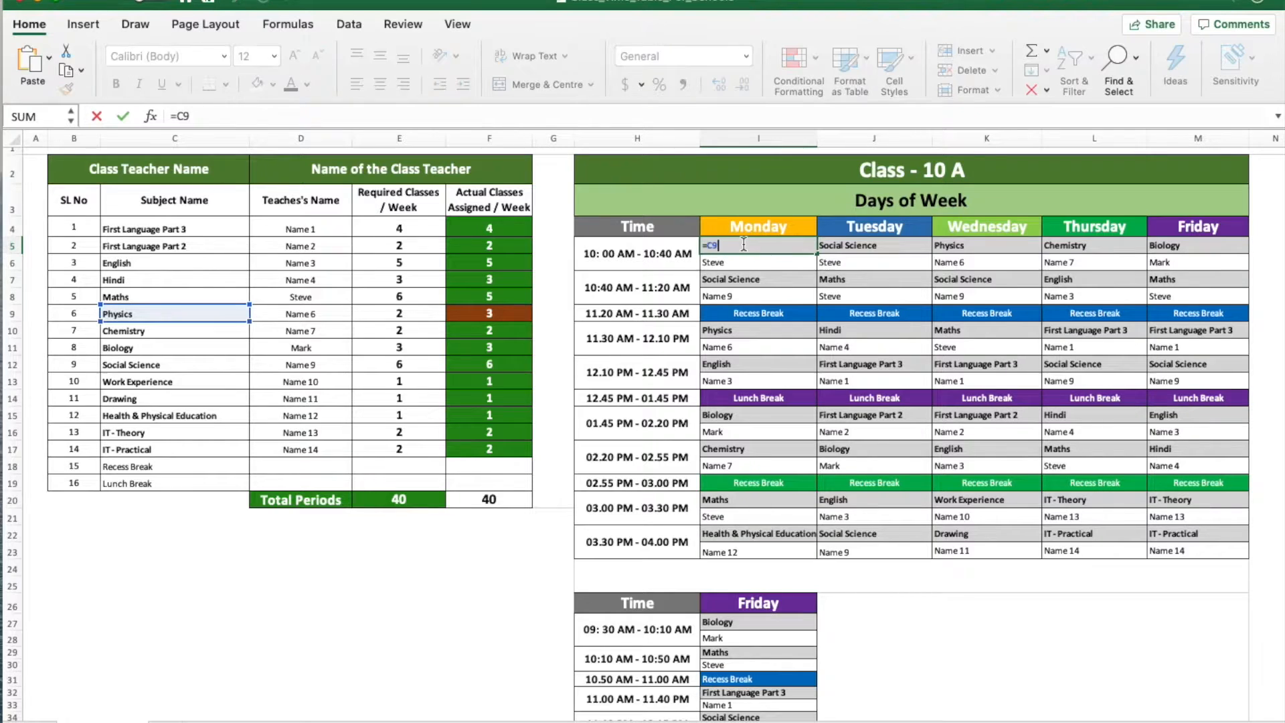
pyautogui.press('BackSpace')
pyautogui.press('BackSpace')
pyautogui.write('C12')
pyautogui.press('Return')
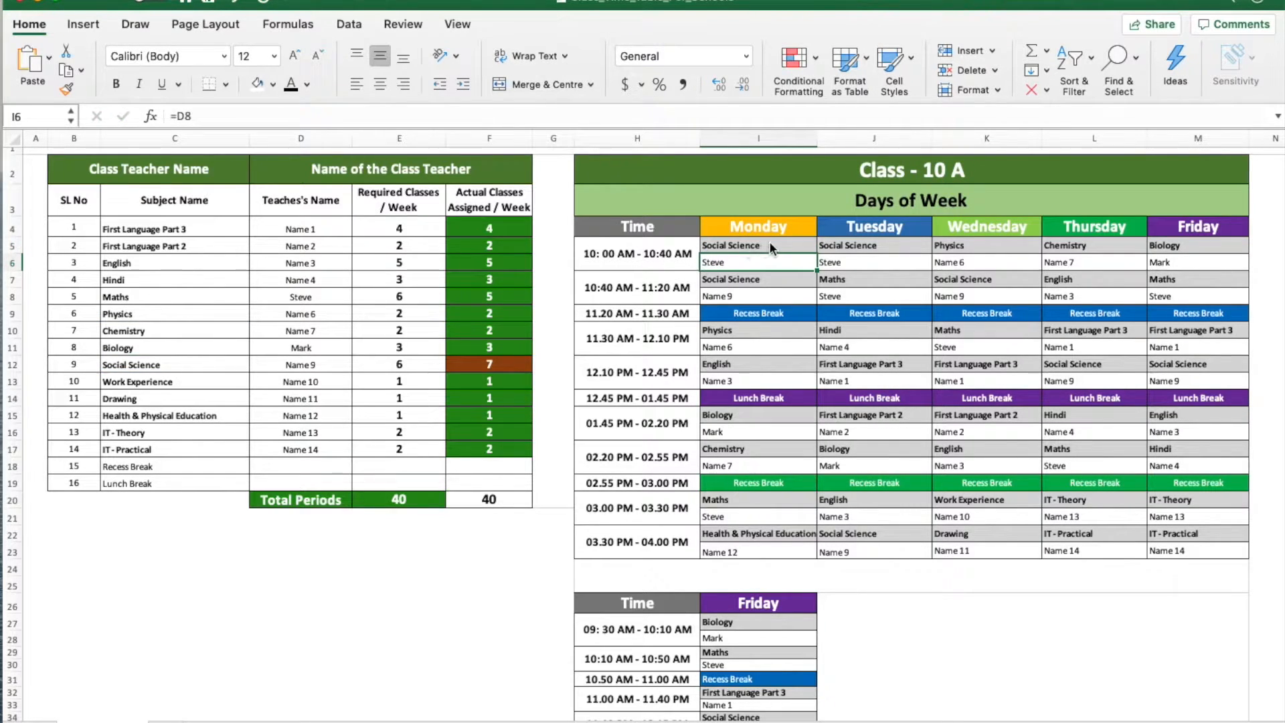
# Link Tuesday's 10:00 AM - 10:40 AM subject cell J5 to Maths with =C8
pyautogui.click(770, 245)
pyautogui.click(853, 246)
pyautogui.write('=')
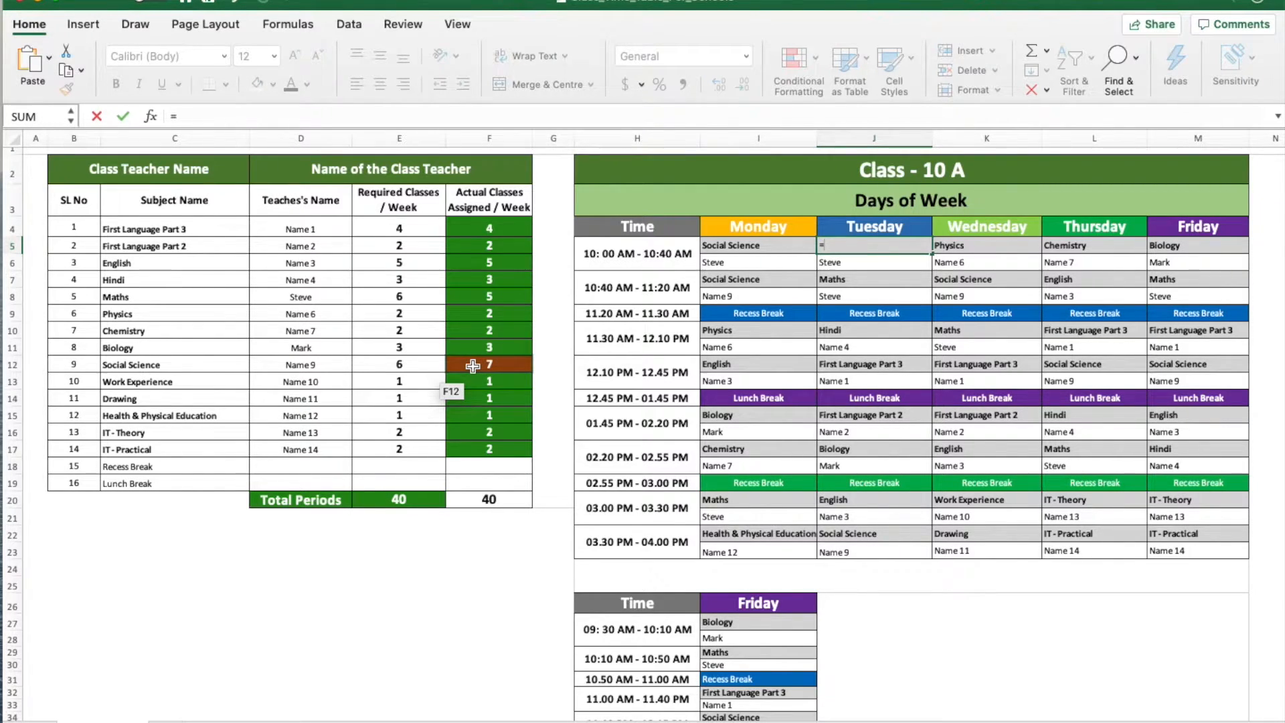
pyautogui.click(145, 296)
pyautogui.press('Return')
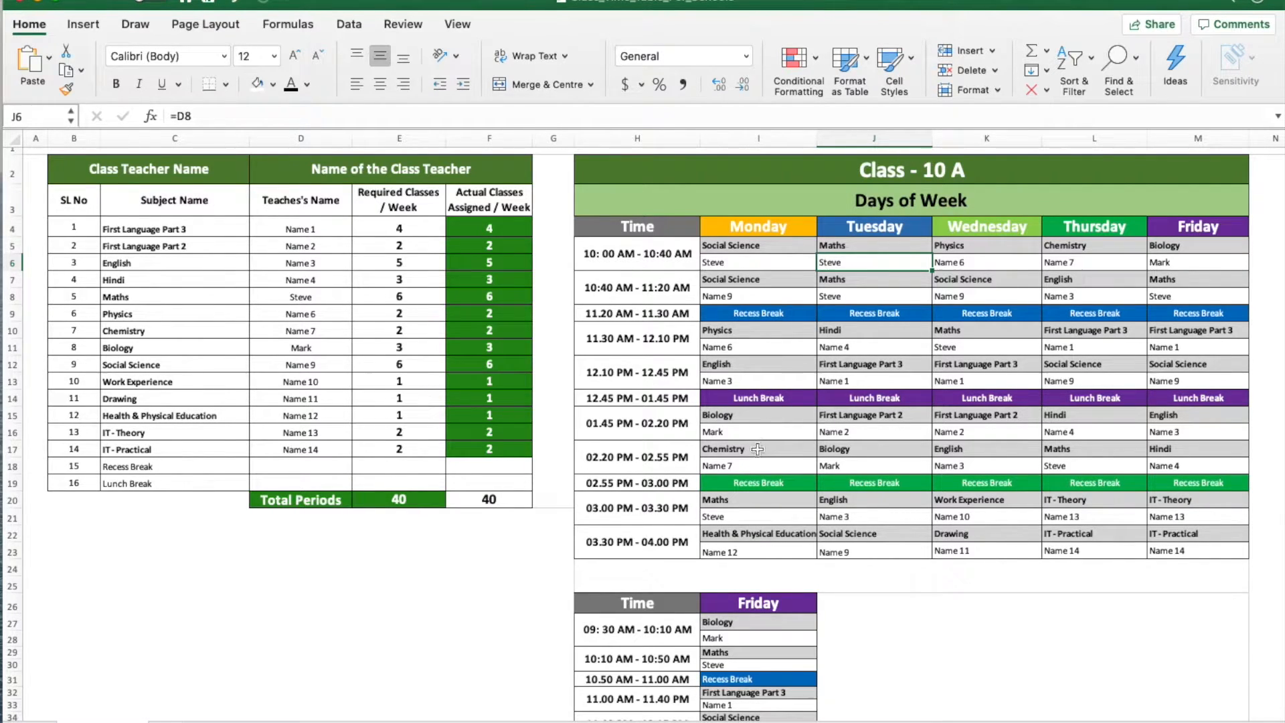
# Link Tuesday's 01.45 PM - 02.20 PM subject cell J15 to Biology with =C11
pyautogui.click(749, 416)
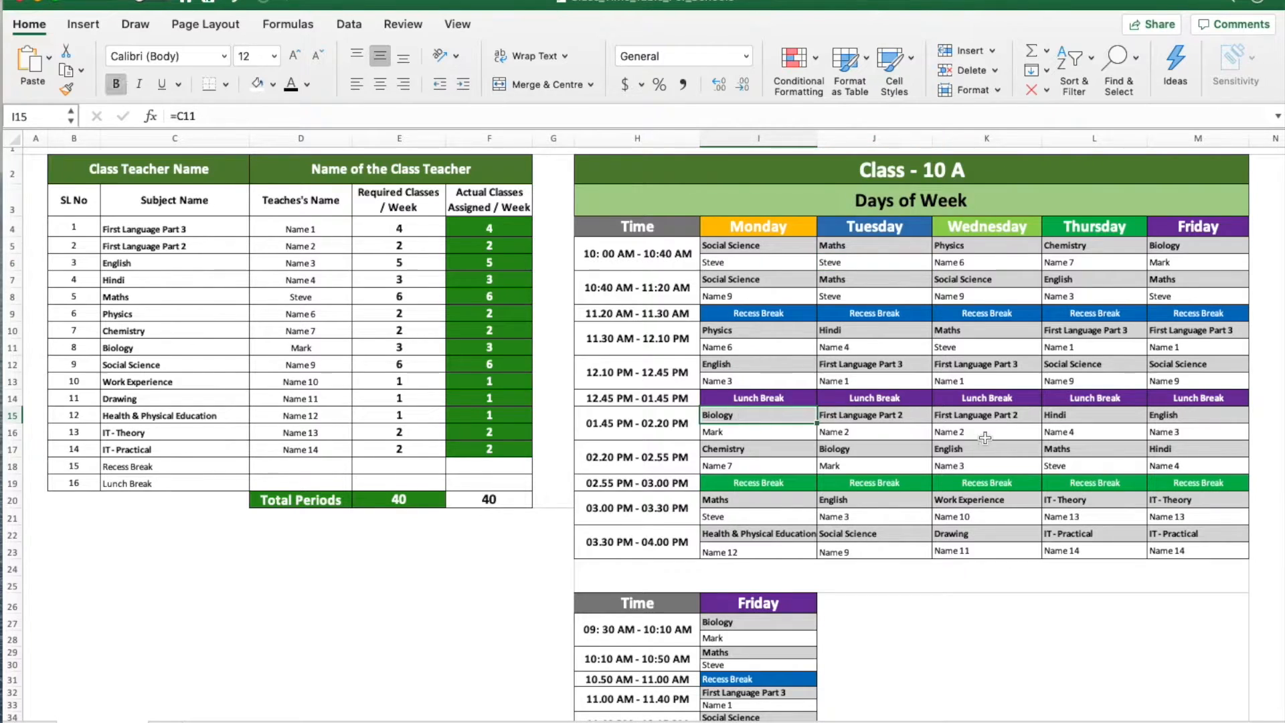
pyautogui.click(859, 414)
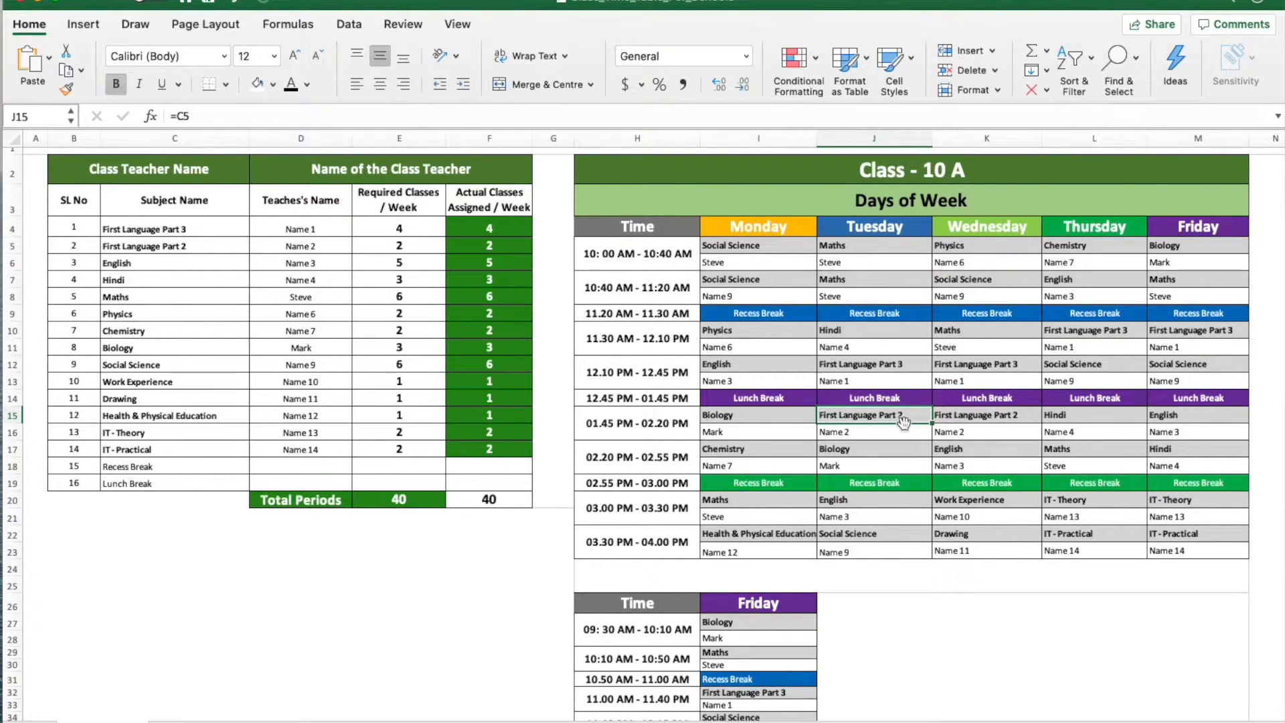
pyautogui.write('=')
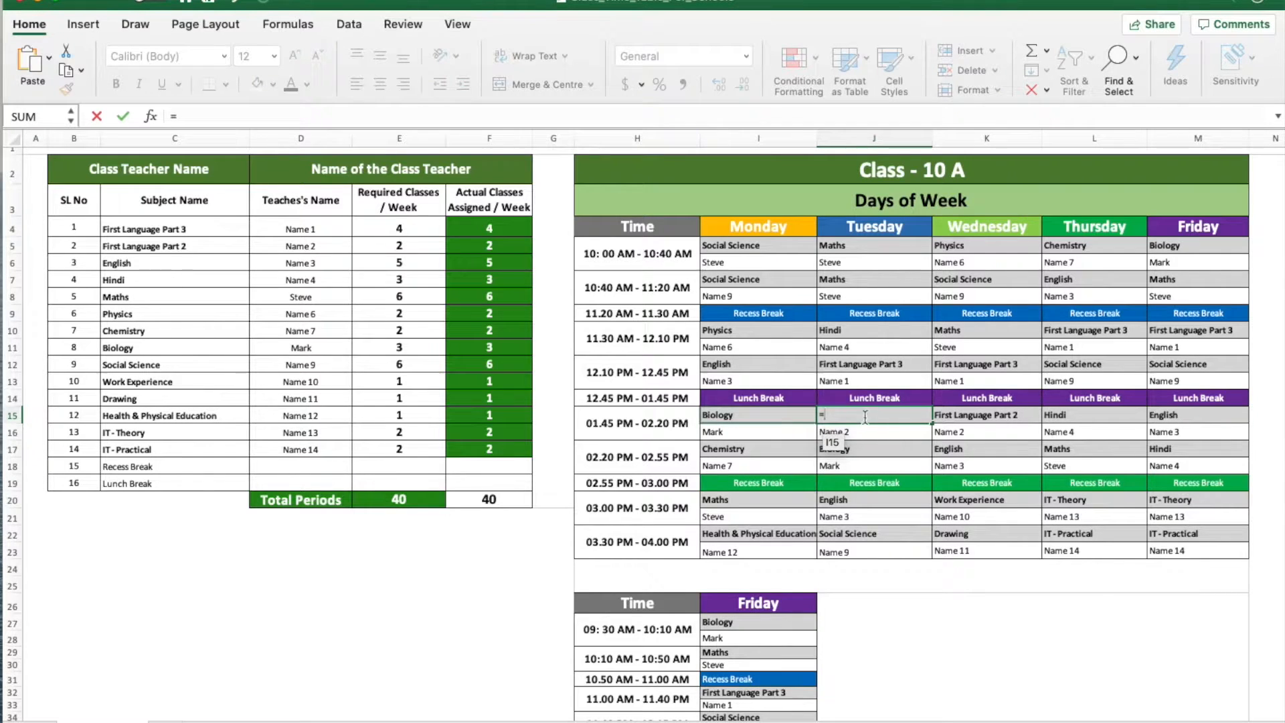
pyautogui.click(127, 351)
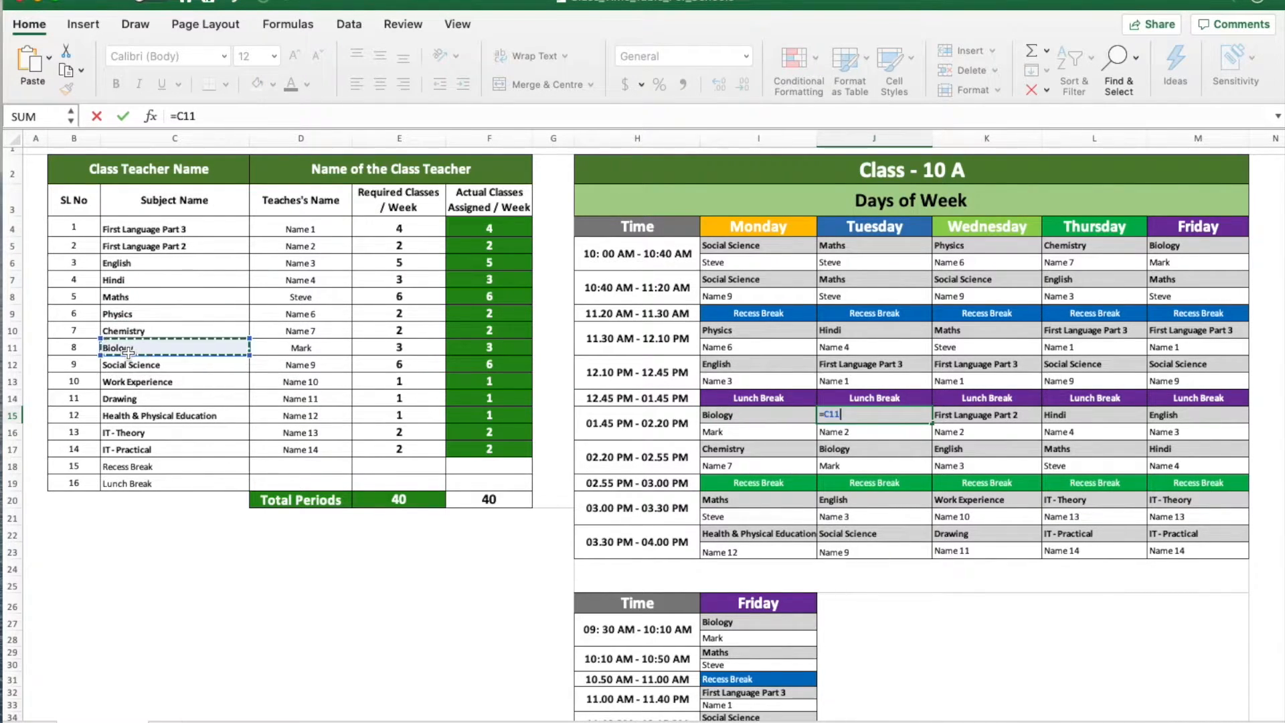
pyautogui.press('Return')
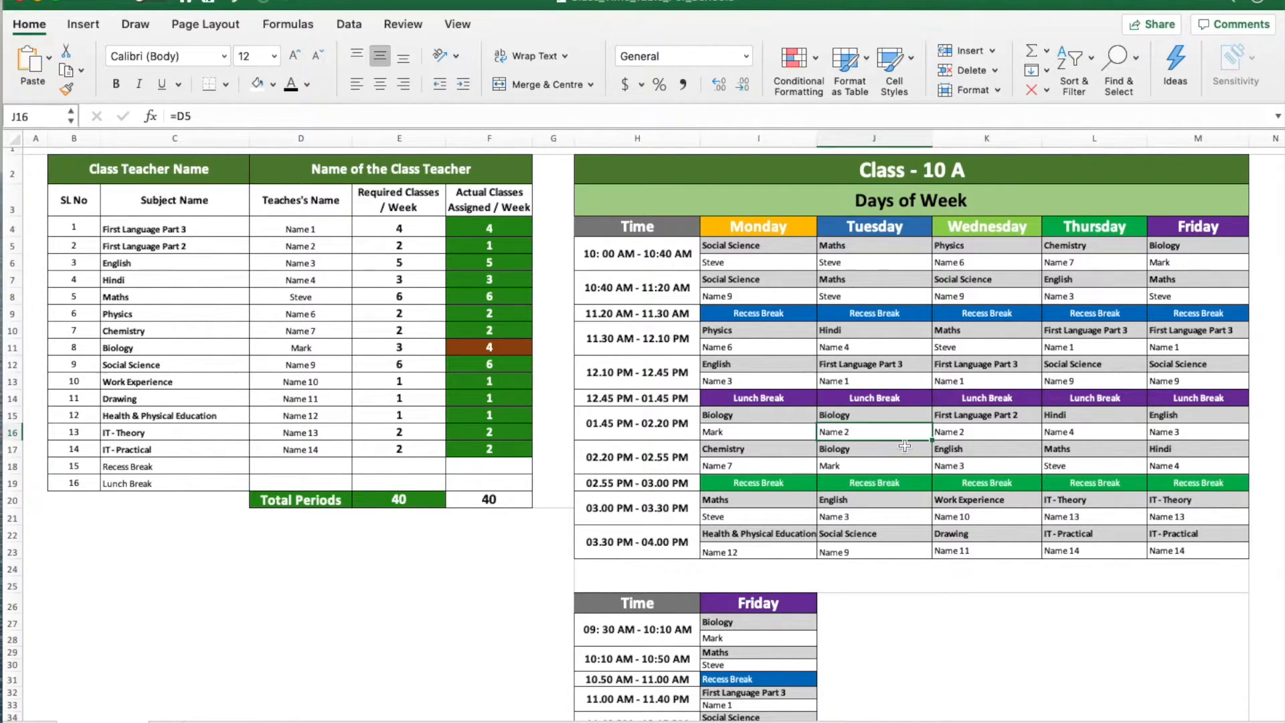
# Restore Tuesday's 01.45 PM - 02.20 PM subject cell J15 to First Language Part 2 with =C5
pyautogui.click(871, 415)
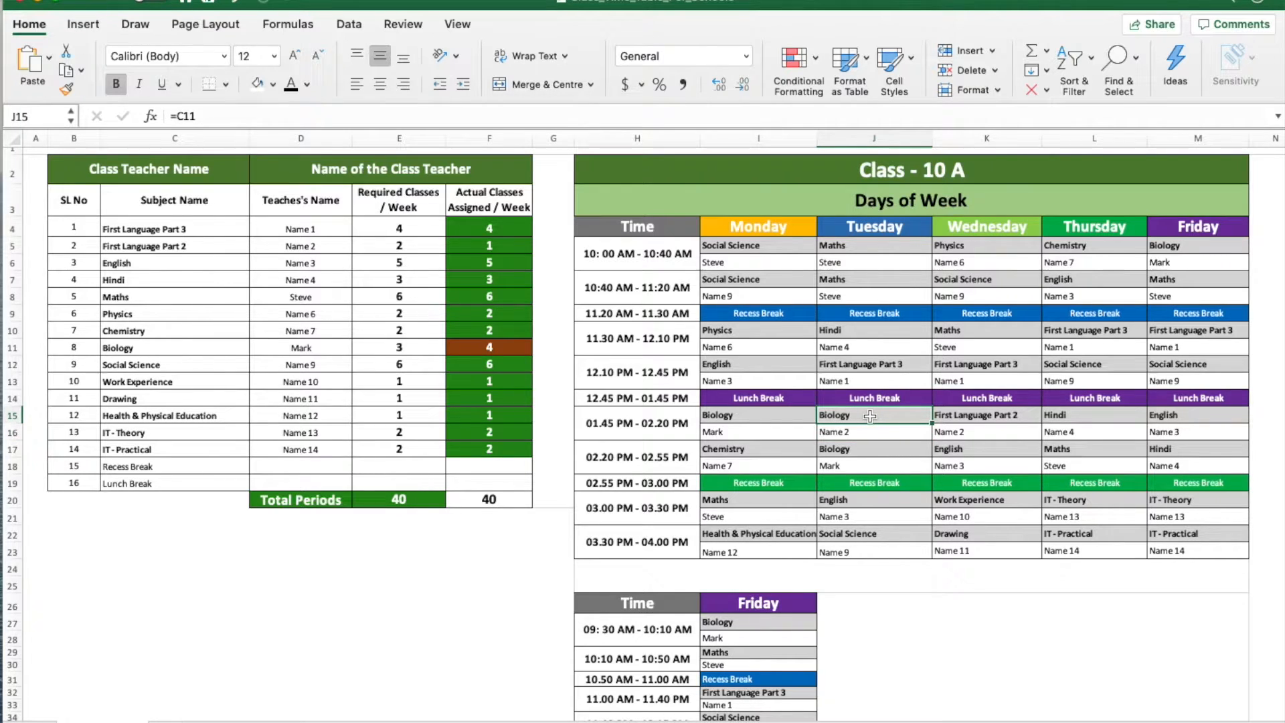
pyautogui.write('=')
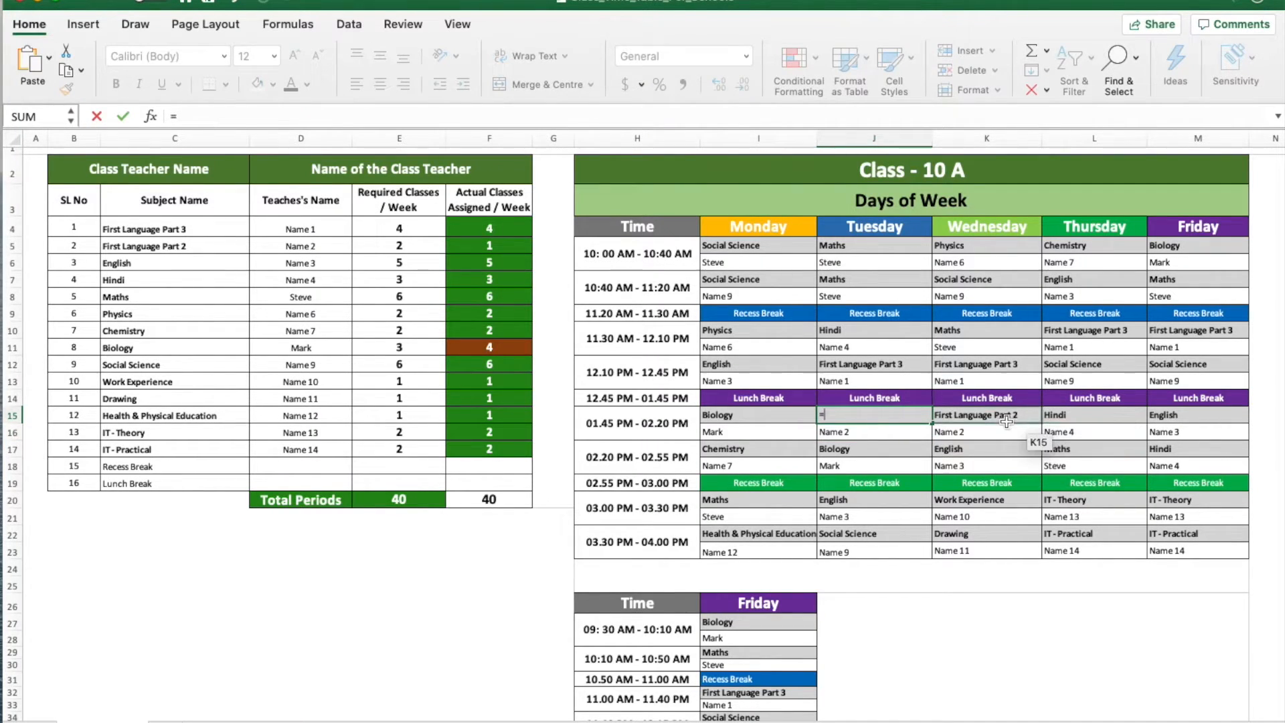
pyautogui.click(194, 246)
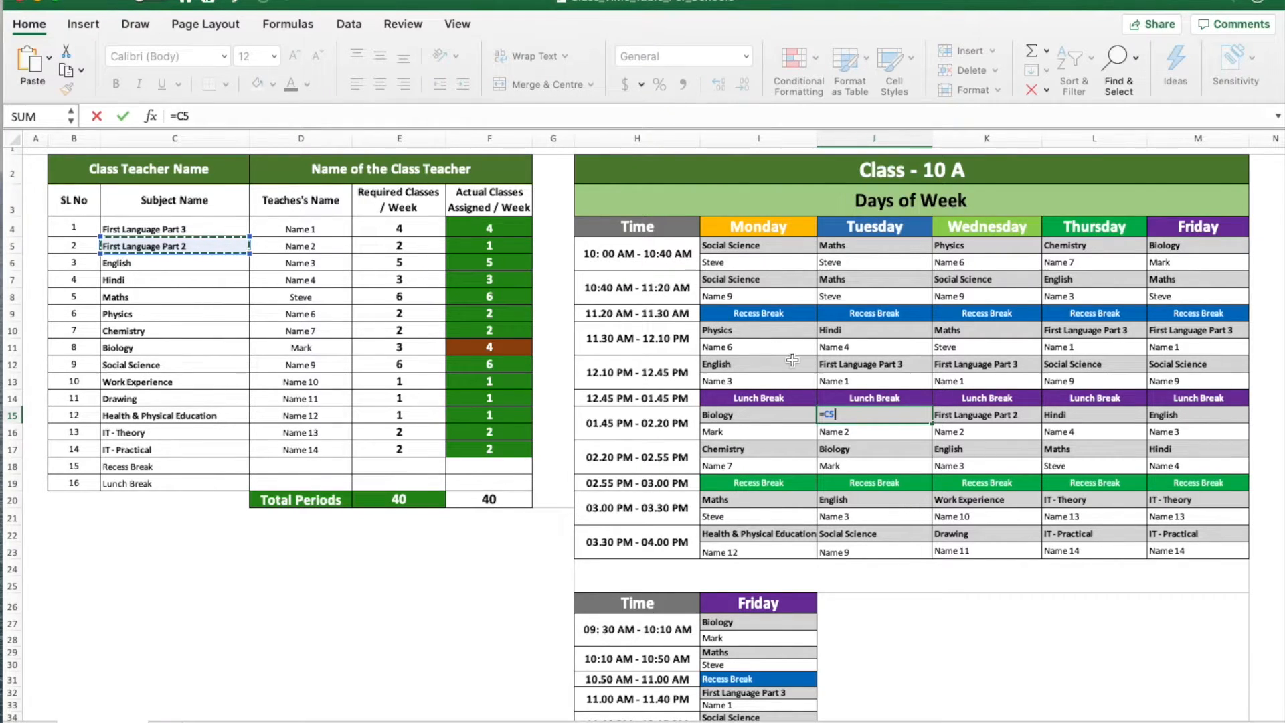
pyautogui.press('Return')
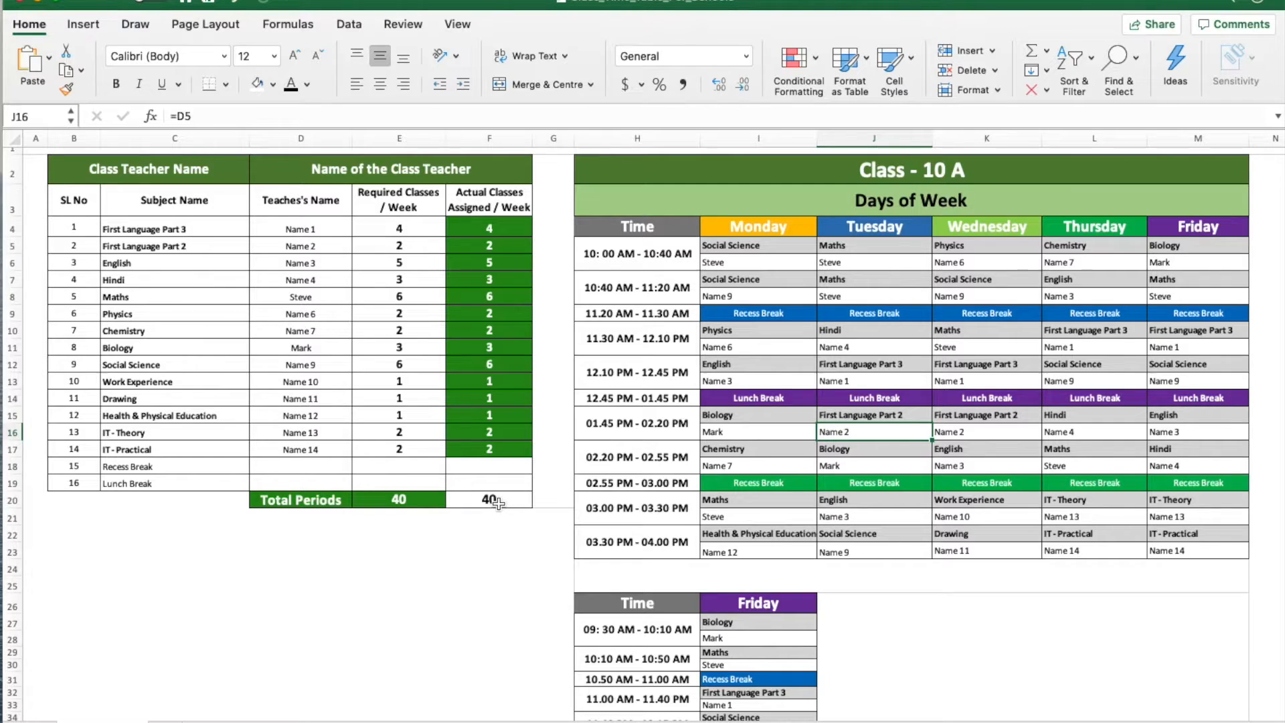
# Check the Total Periods formula for the required classes and the teacher link in Monday's 10:00 AM - 10:40 AM period
pyautogui.click(401, 498)
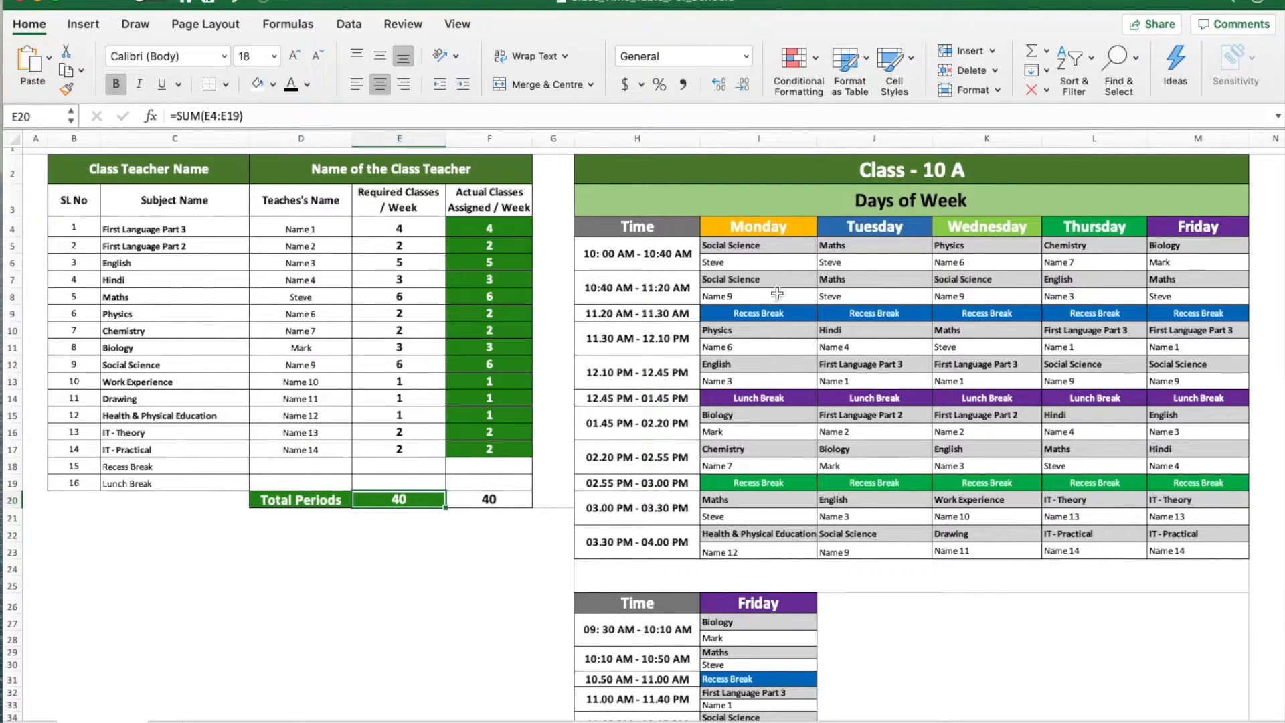
pyautogui.click(740, 259)
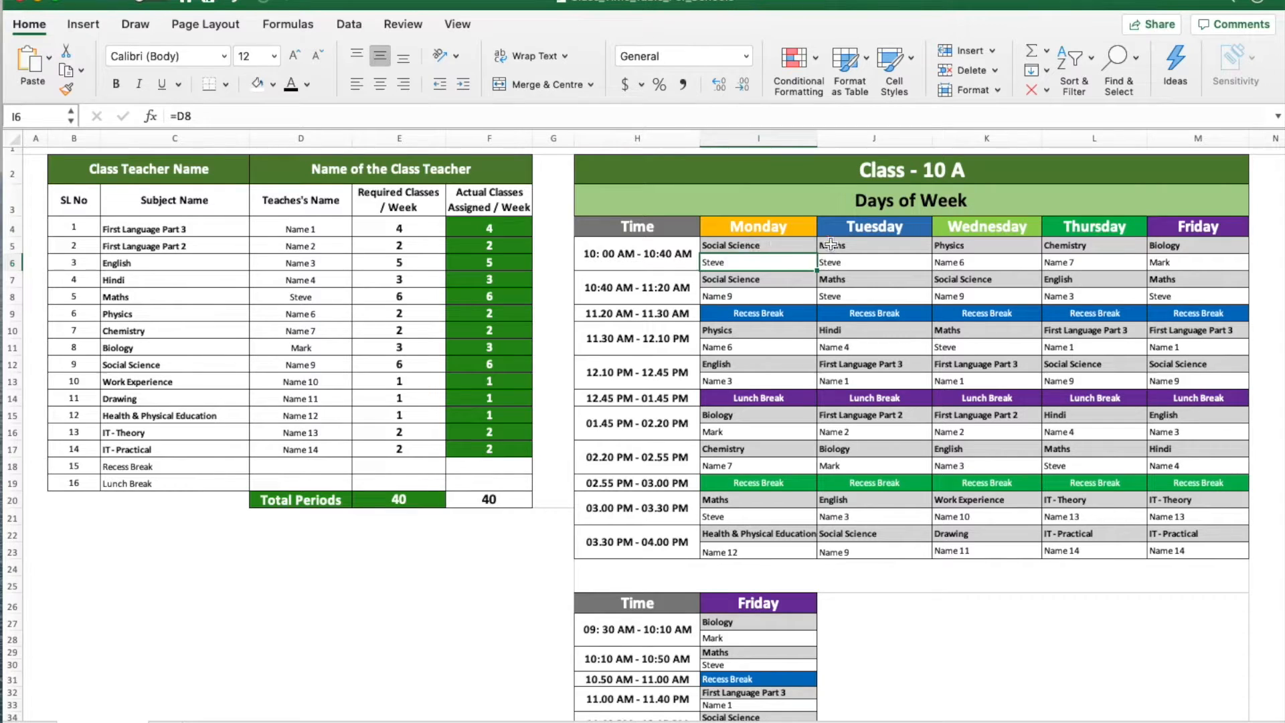
# Link Monday's 10:00 AM - 10:40 AM teacher cell I6 to the Social Science teacher with =D12
pyautogui.scroll(-1, 796, 258)
pyautogui.click(849, 263)
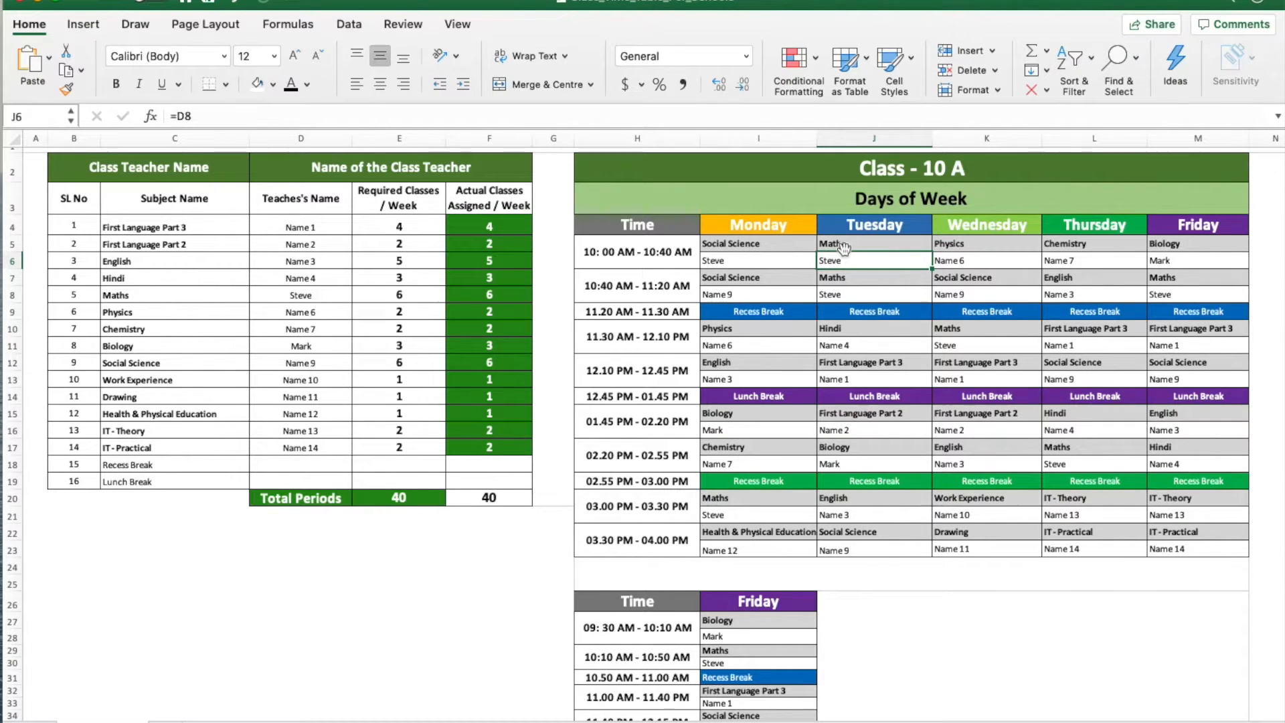
pyautogui.click(755, 244)
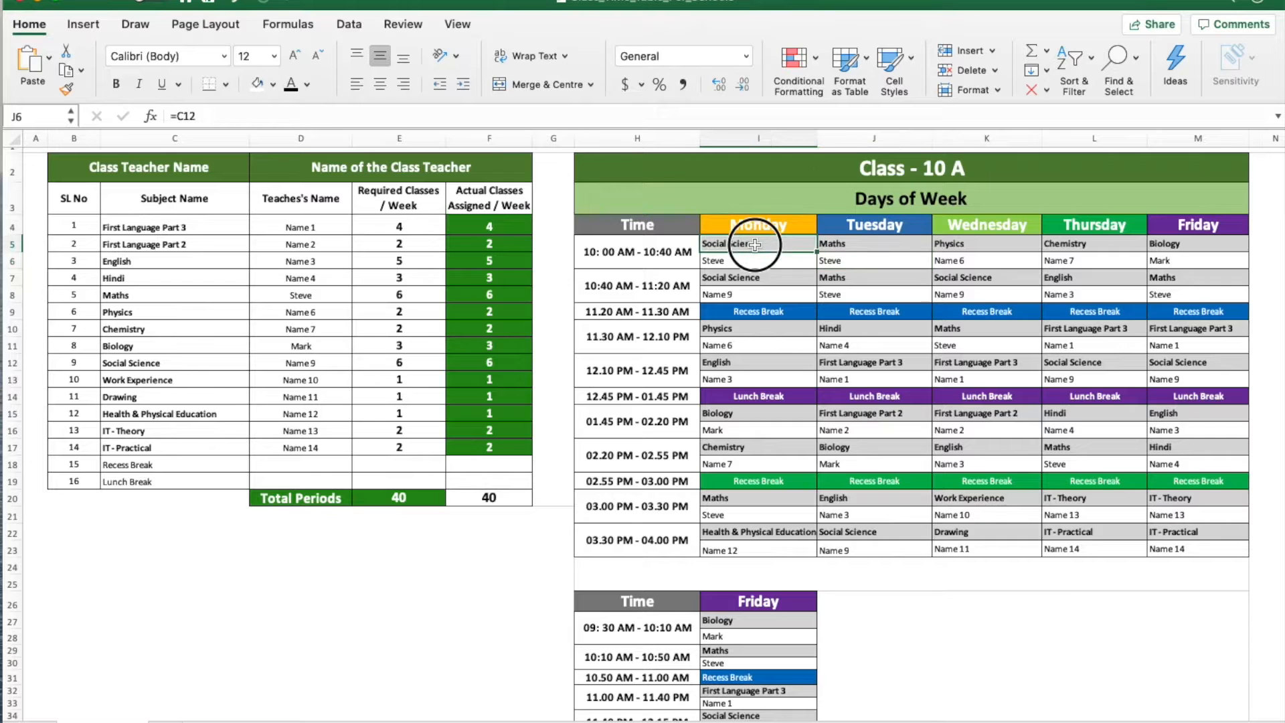
pyautogui.click(302, 363)
pyautogui.click(726, 263)
pyautogui.write('=')
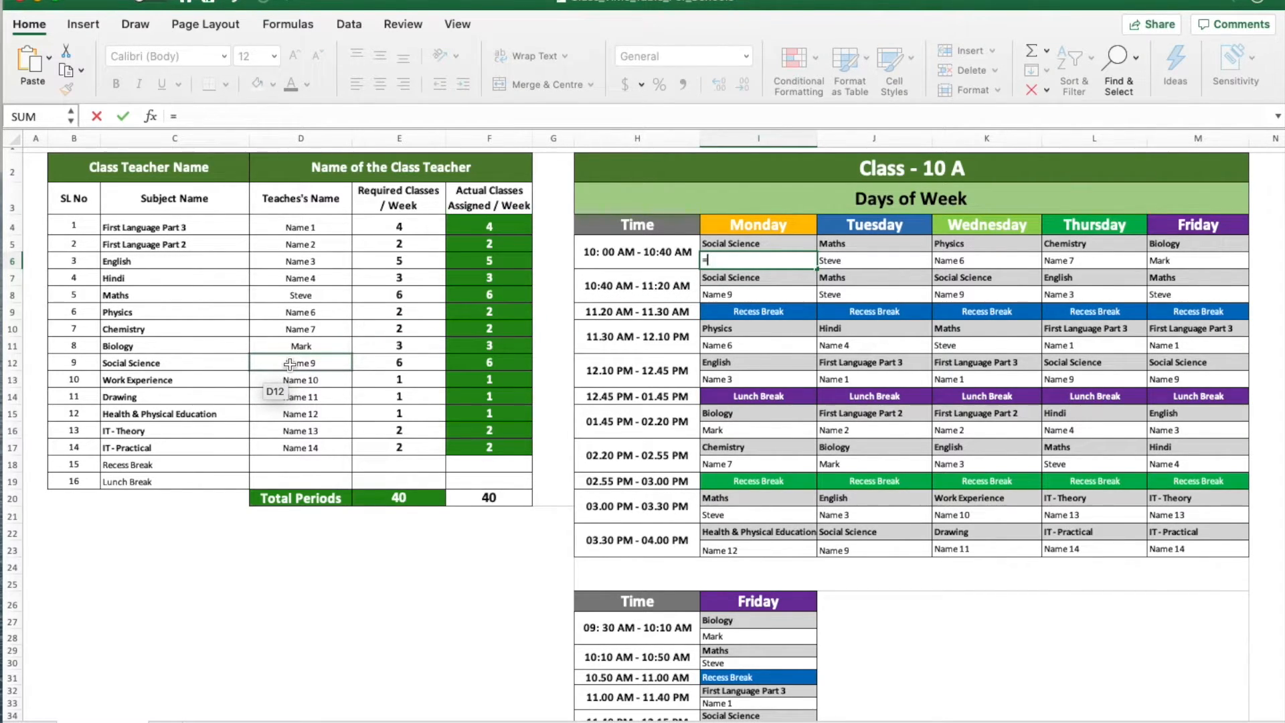
pyautogui.click(289, 364)
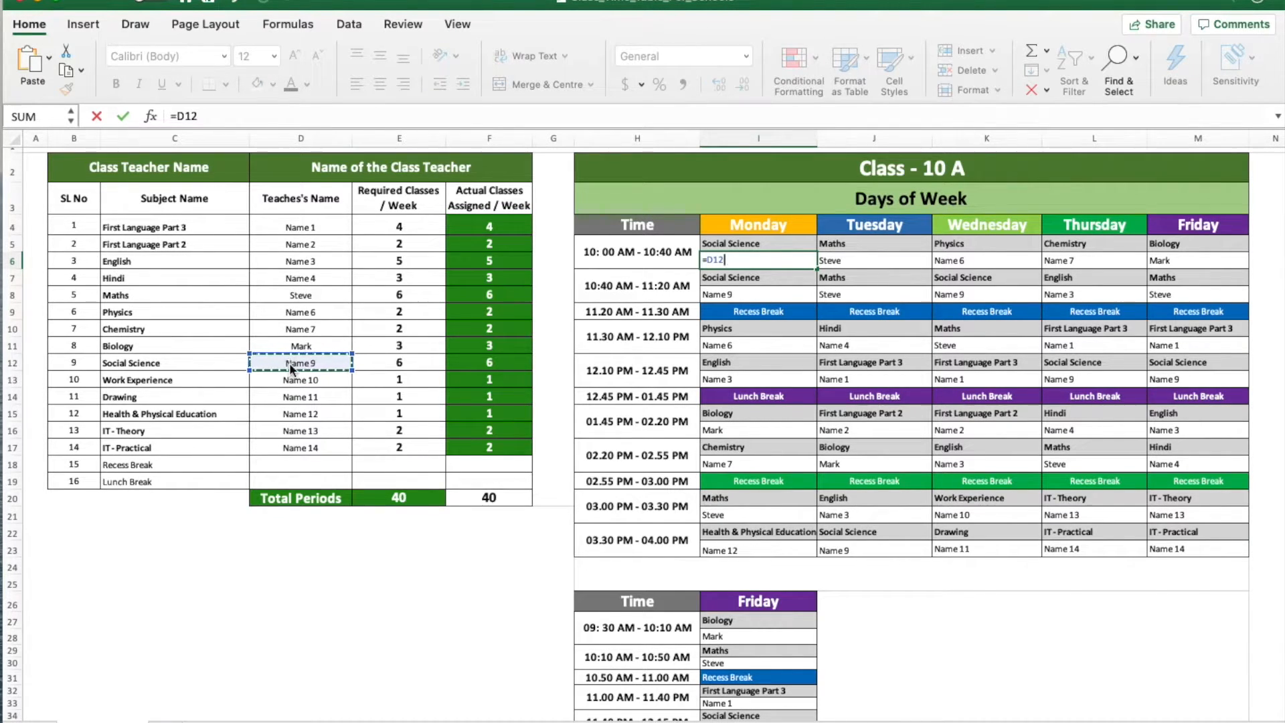
pyautogui.press('Return')
pyautogui.click(763, 265)
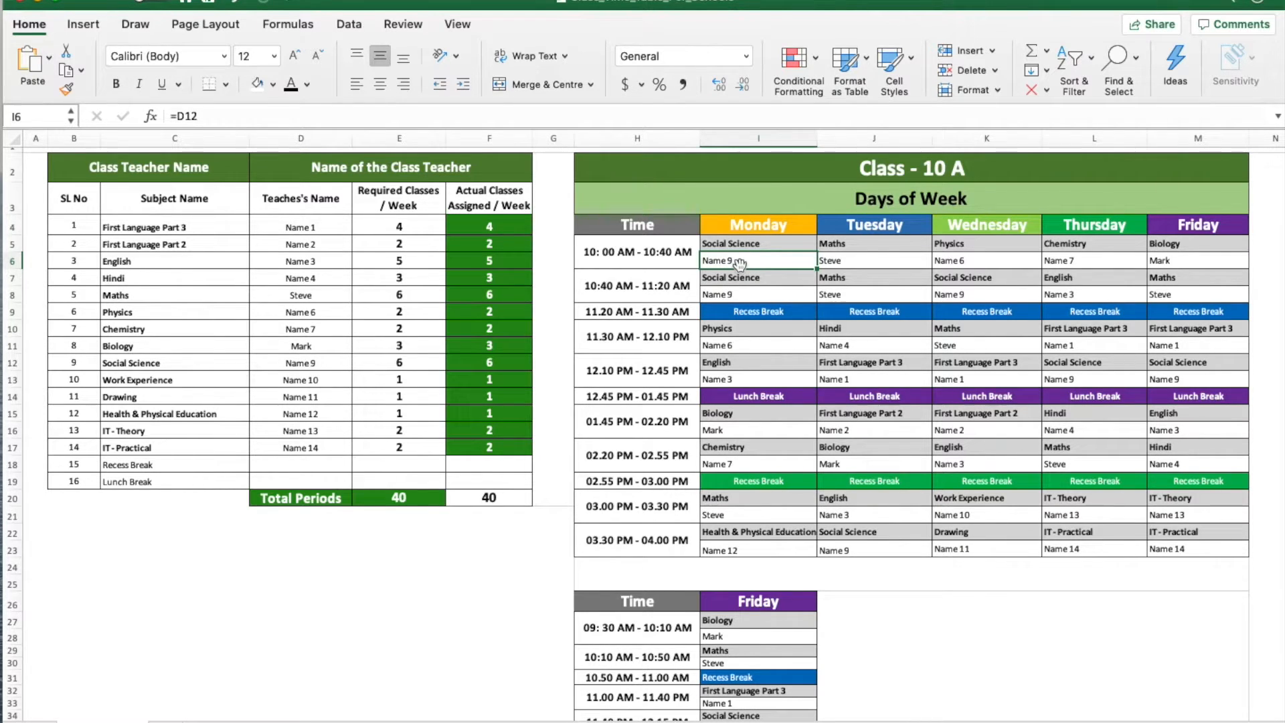
# Enter the Social Science teacher's first name in D12 and check the linked cells in Monday's first two periods
pyautogui.click(311, 362)
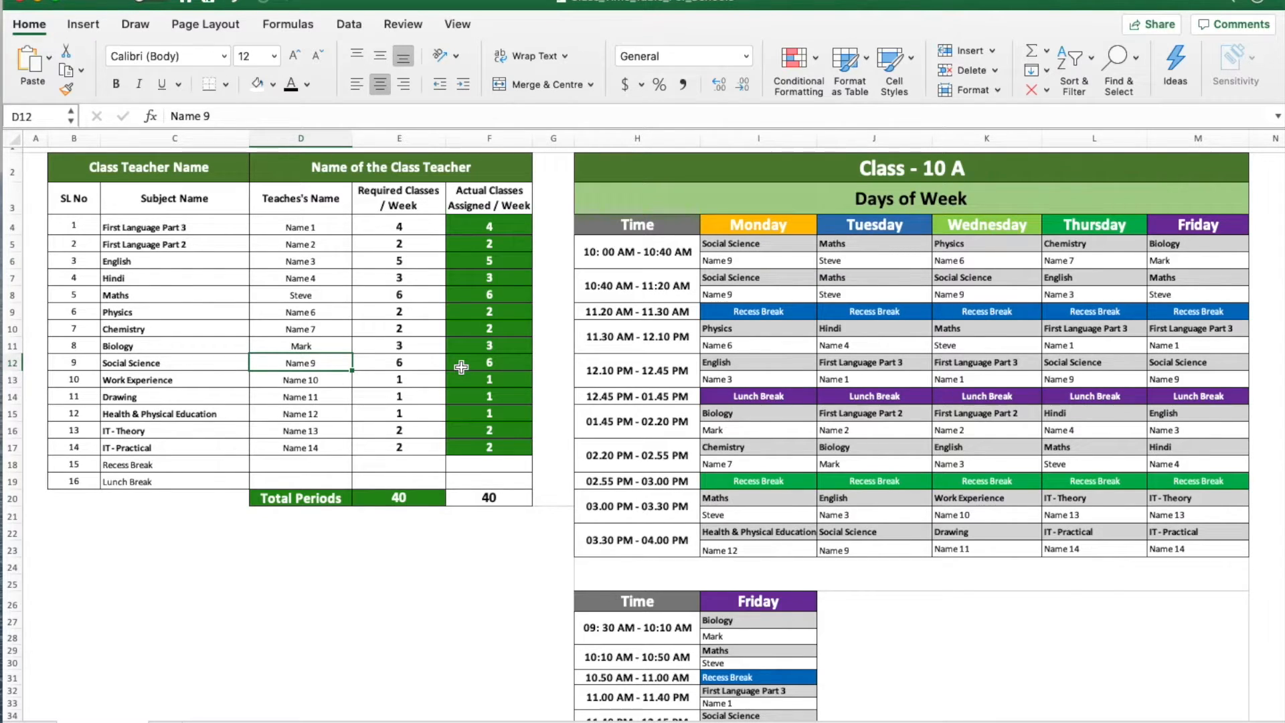
pyautogui.write('Lisa')
pyautogui.press('Return')
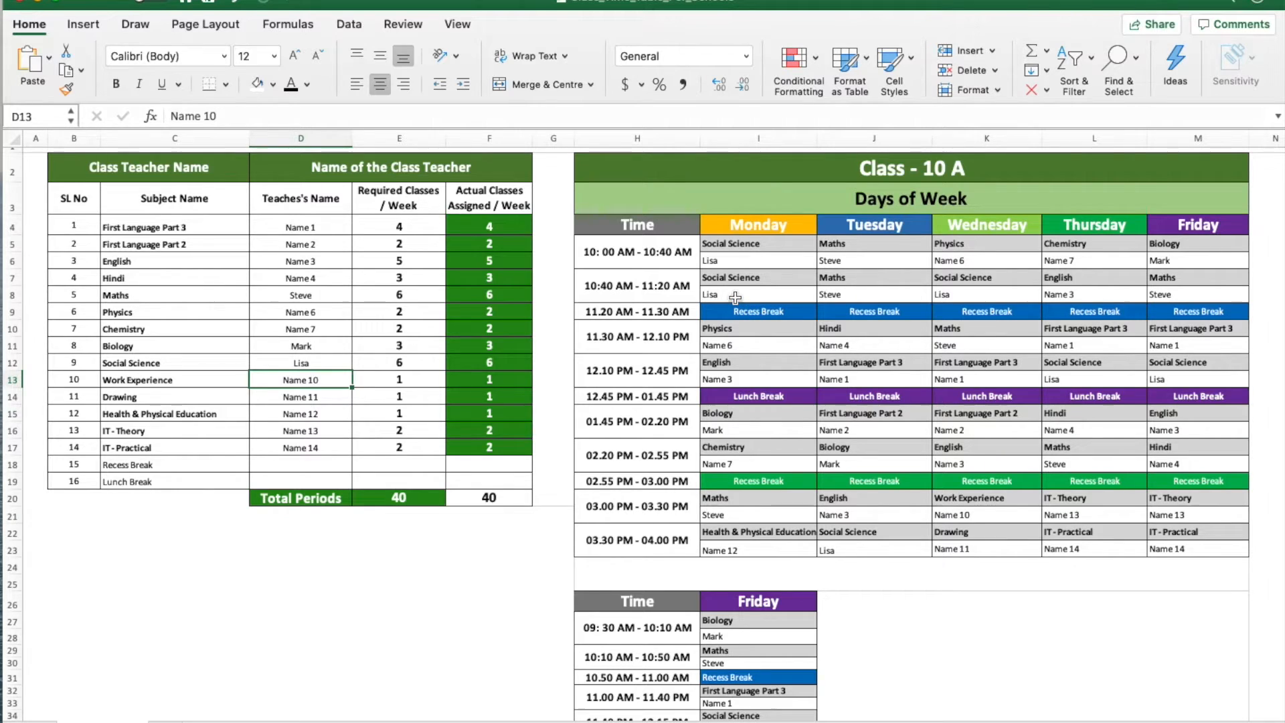
pyautogui.click(749, 245)
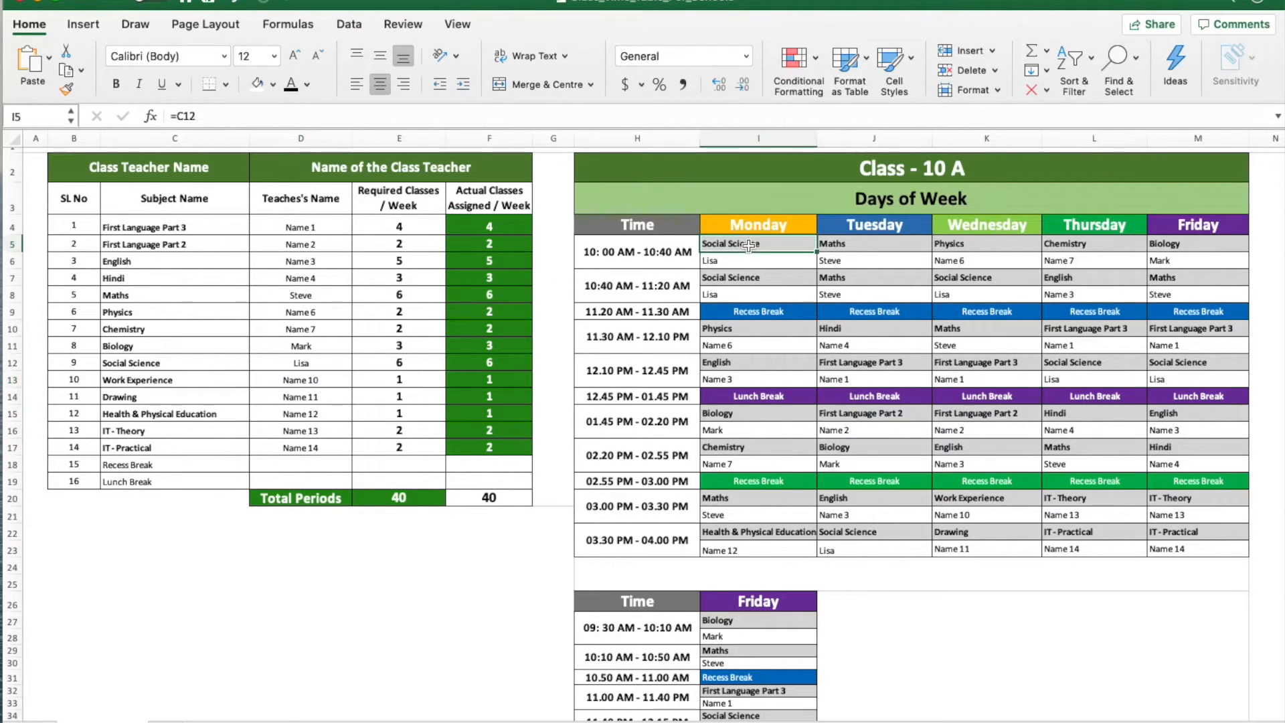
pyautogui.click(739, 277)
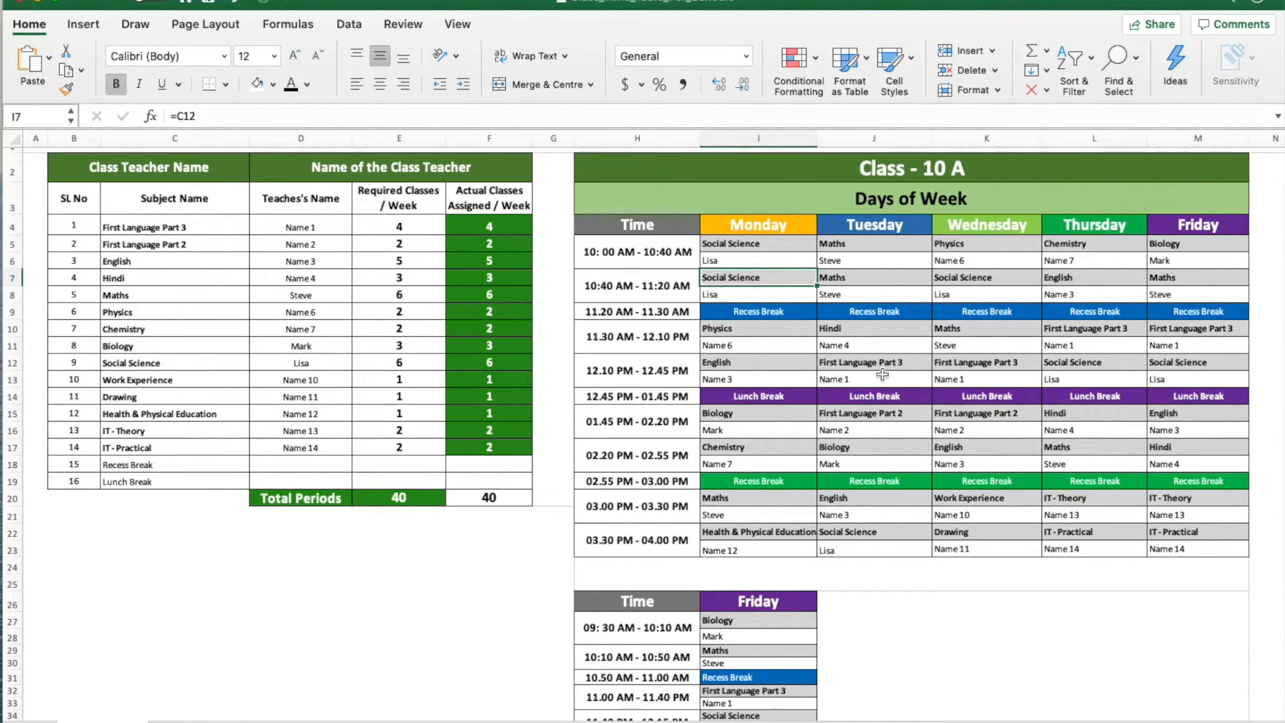
pyautogui.click(730, 295)
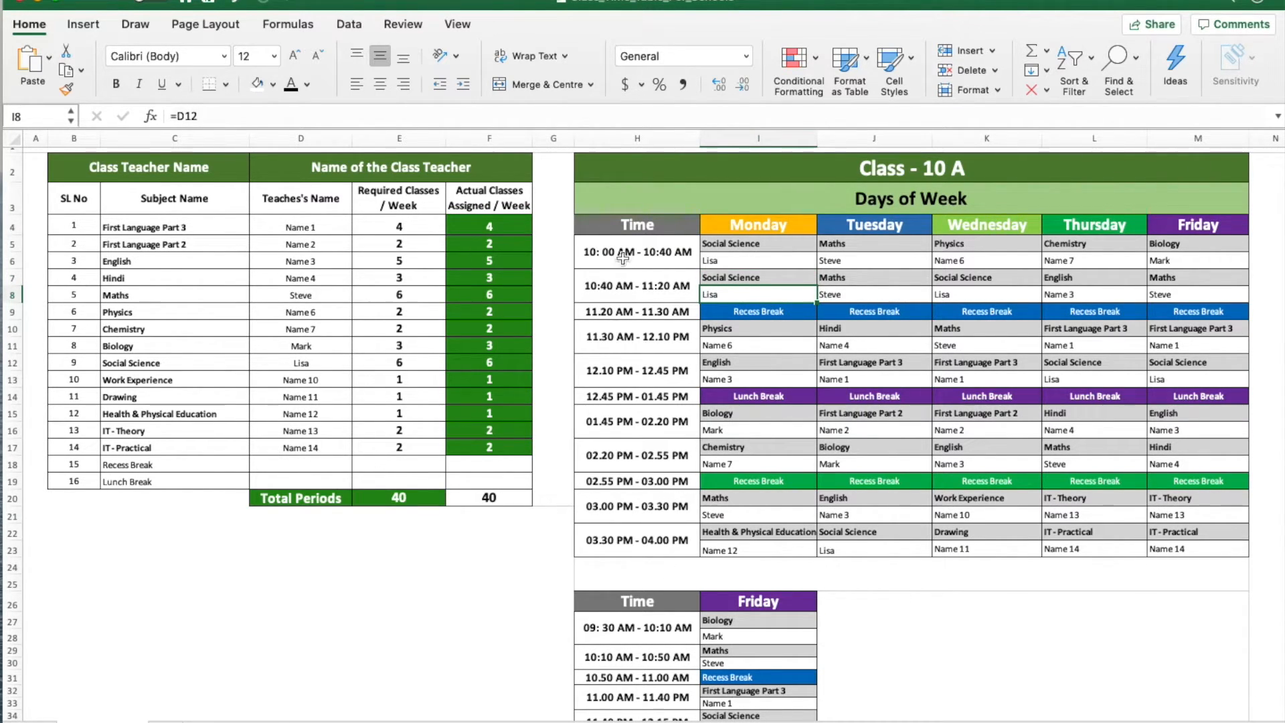
# Examine the separate Friday timetable's time slots and the link of its 09:30 AM - 10:10 AM subject to the main timetable
pyautogui.scroll(-5, 957, 554)
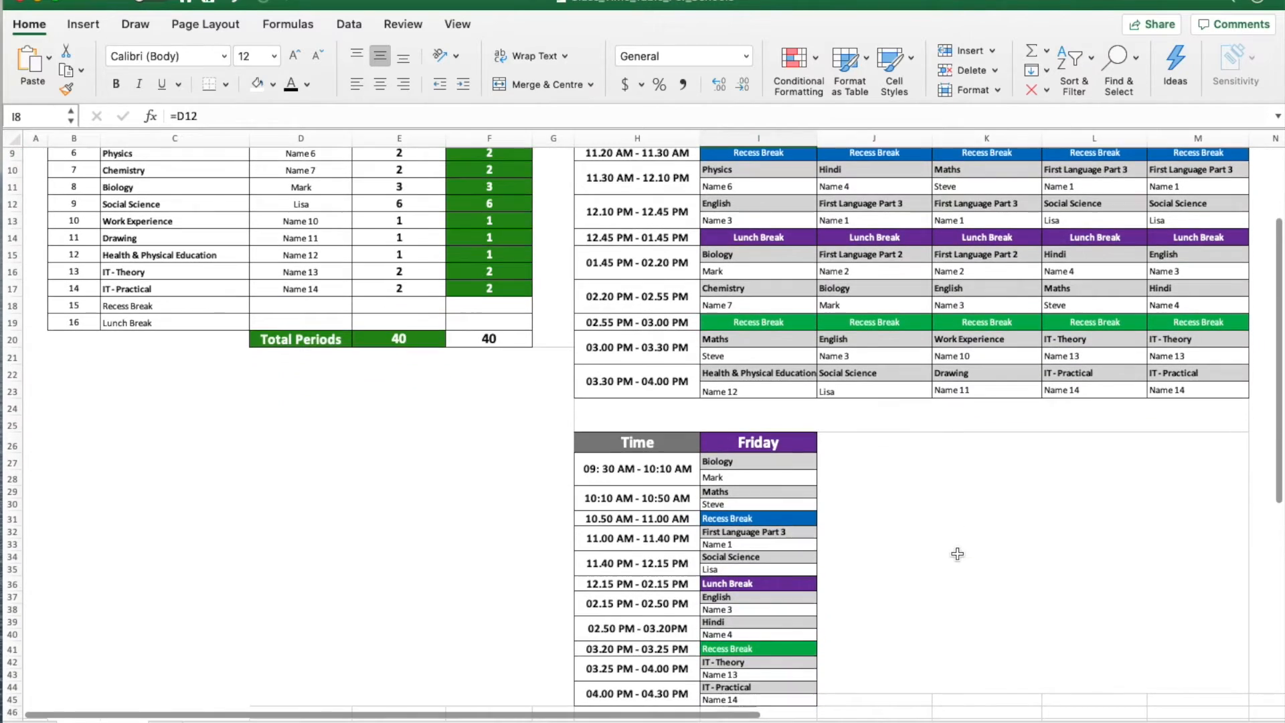
pyautogui.scroll(-2, 957, 554)
pyautogui.scroll(3, 957, 554)
pyautogui.scroll(-2, 957, 555)
pyautogui.scroll(6, 957, 554)
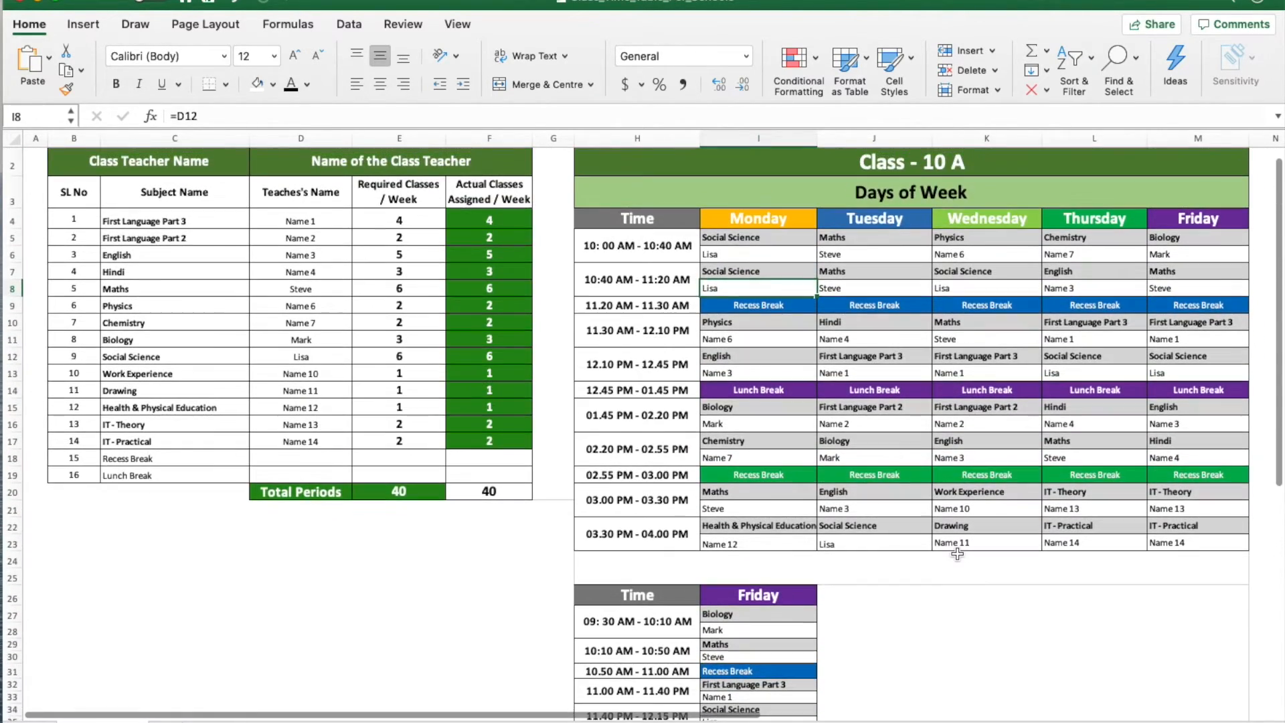
pyautogui.scroll(1, 957, 554)
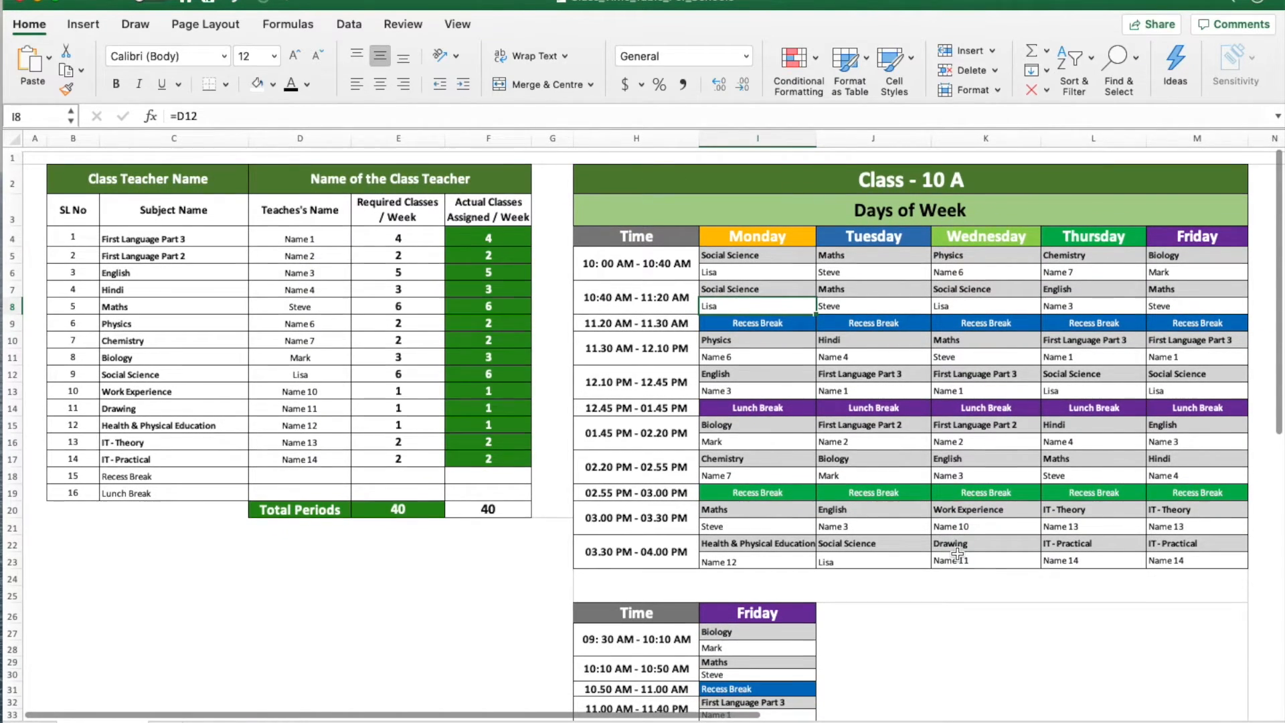
pyautogui.scroll(-6, 957, 554)
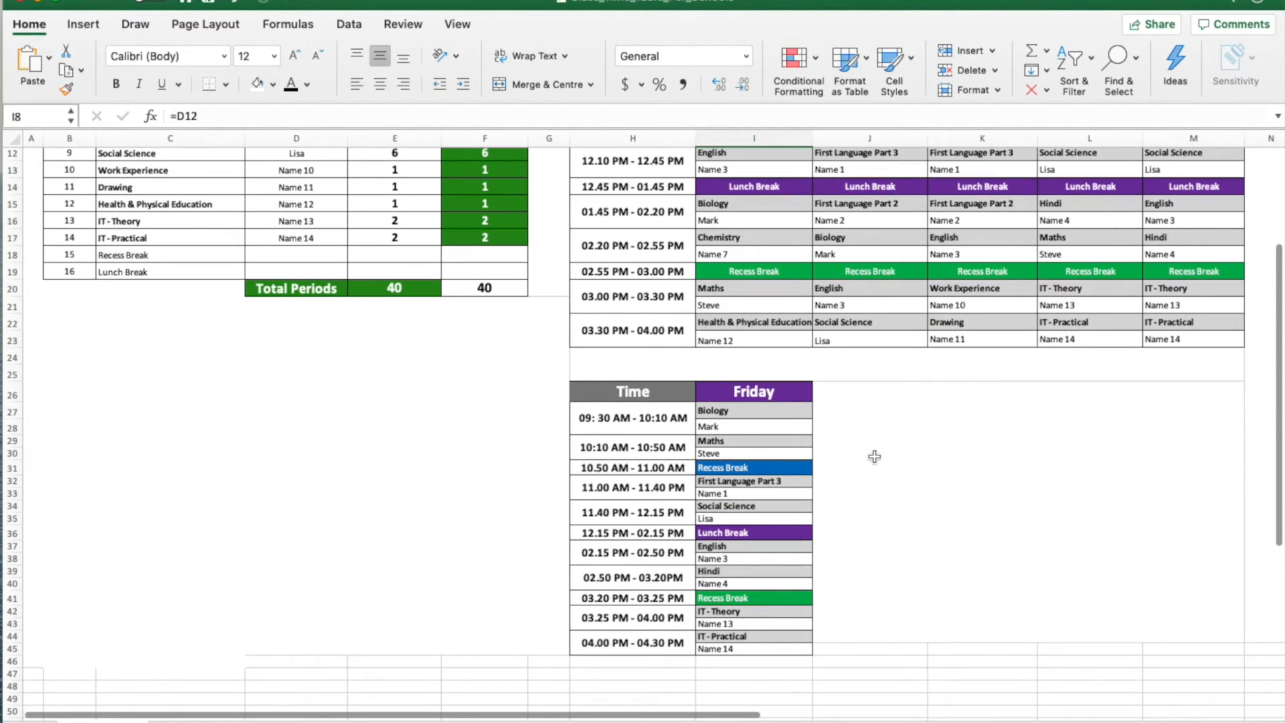
pyautogui.moveTo(614, 418); pyautogui.dragTo(615, 643)
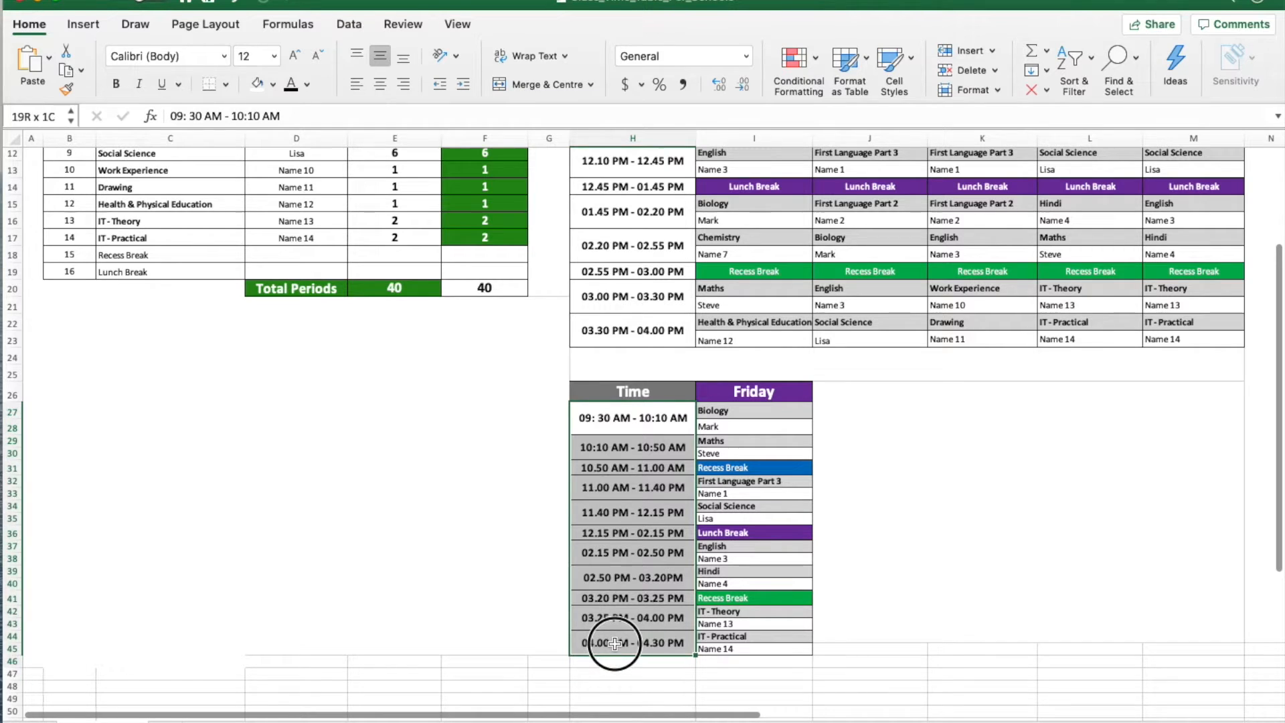
pyautogui.click(770, 411)
pyautogui.scroll(3, 780, 419)
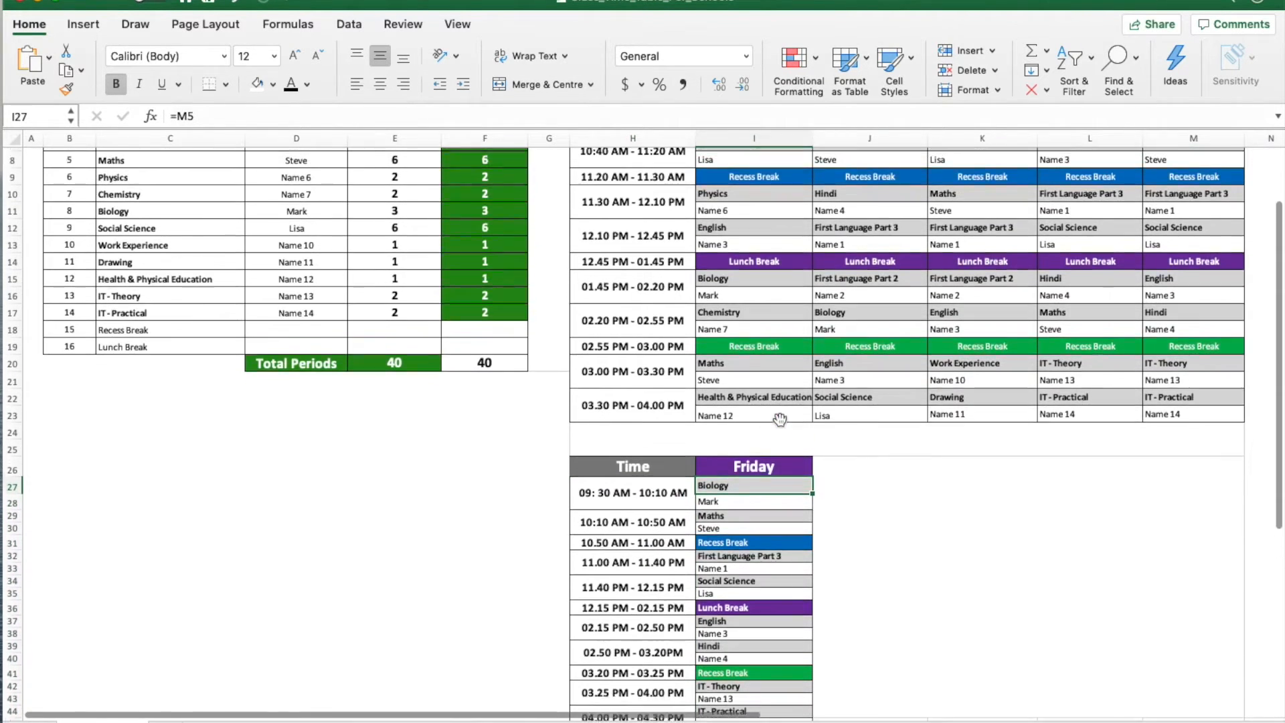
pyautogui.scroll(2, 780, 419)
pyautogui.hscroll(3, 780, 419)
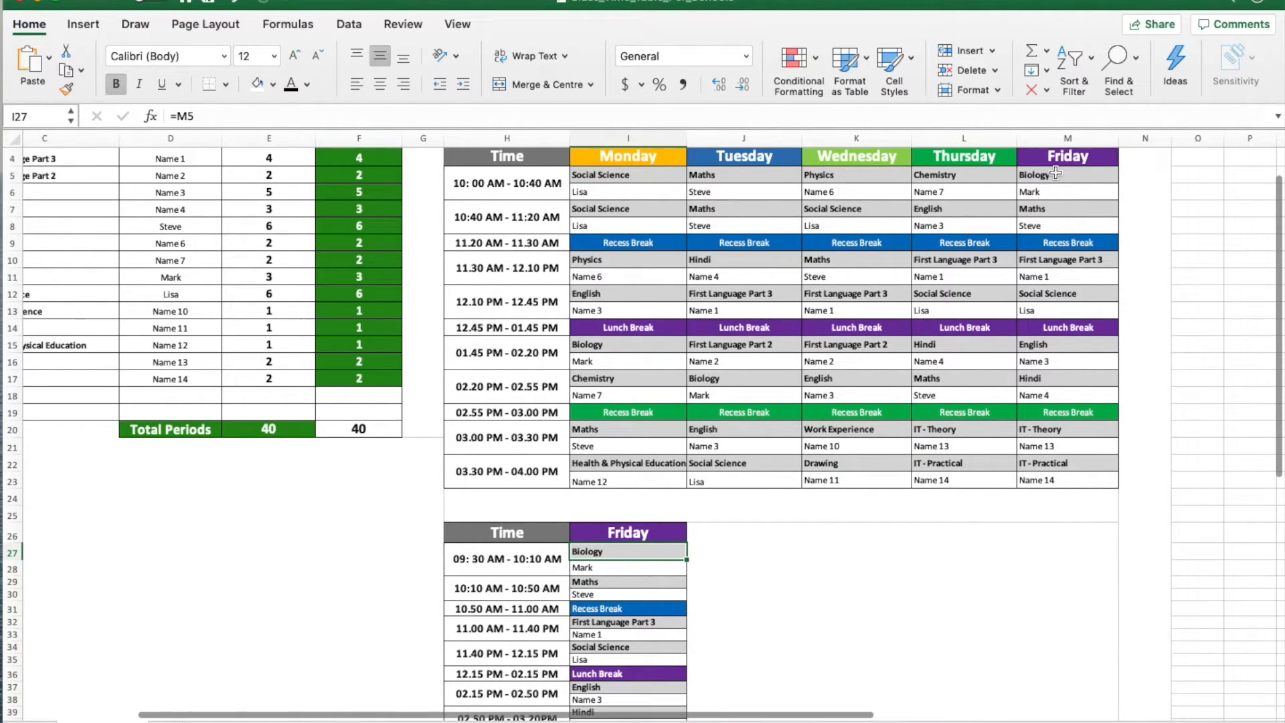
# Link Friday's 10:00 AM - 10:40 AM subject cell M5 to Maths with =C8 and check the separate Friday timetable's first subject
pyautogui.click(1056, 174)
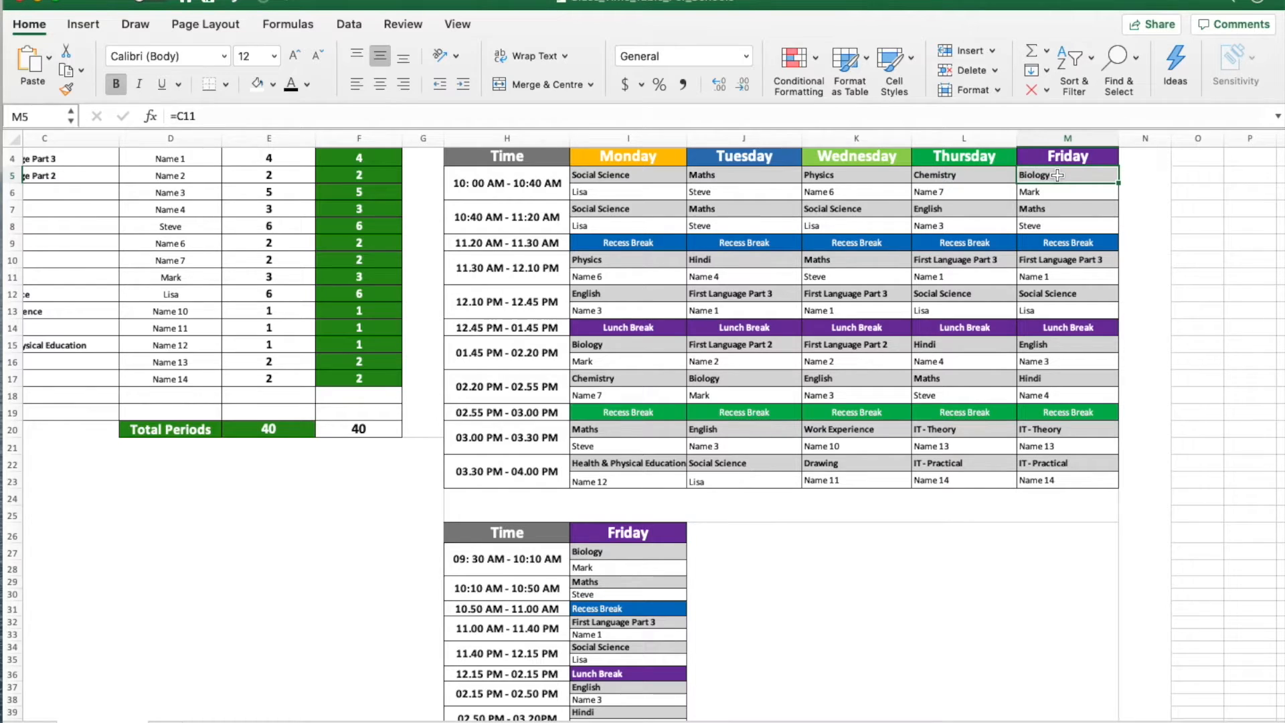
pyautogui.press('Delete')
pyautogui.write('=')
pyautogui.hscroll(-3, 146, 362)
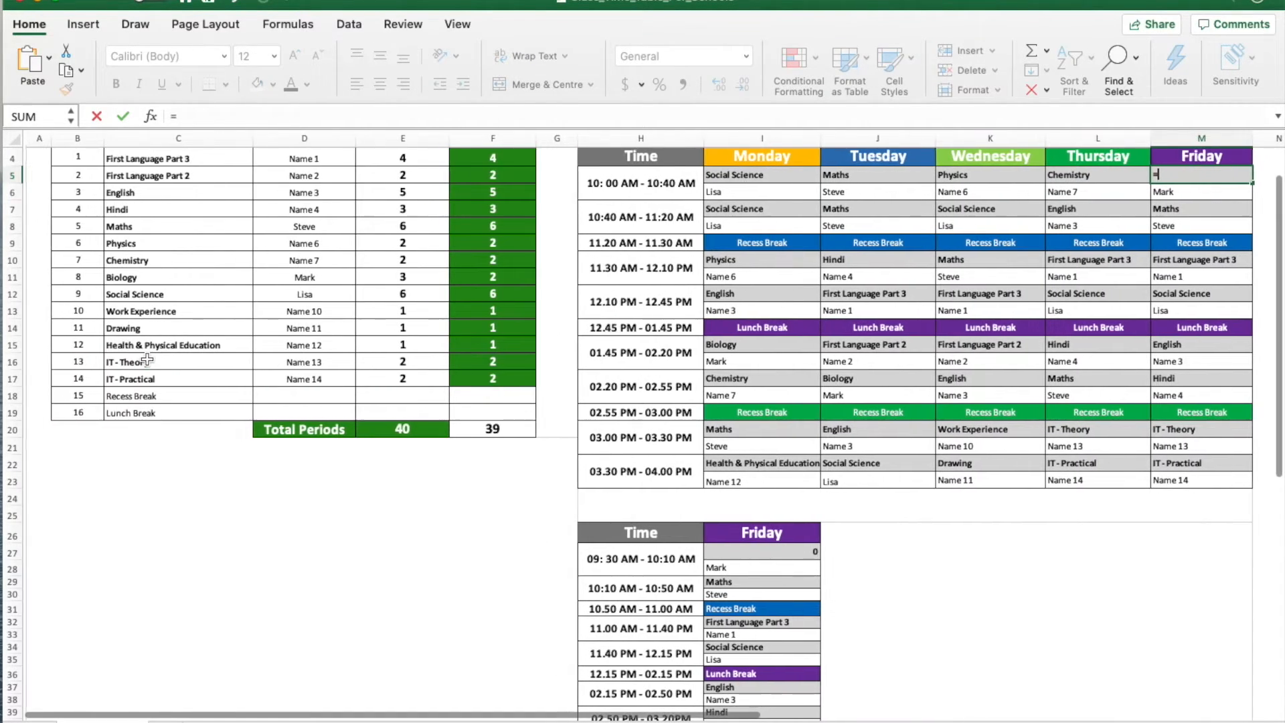
pyautogui.click(124, 226)
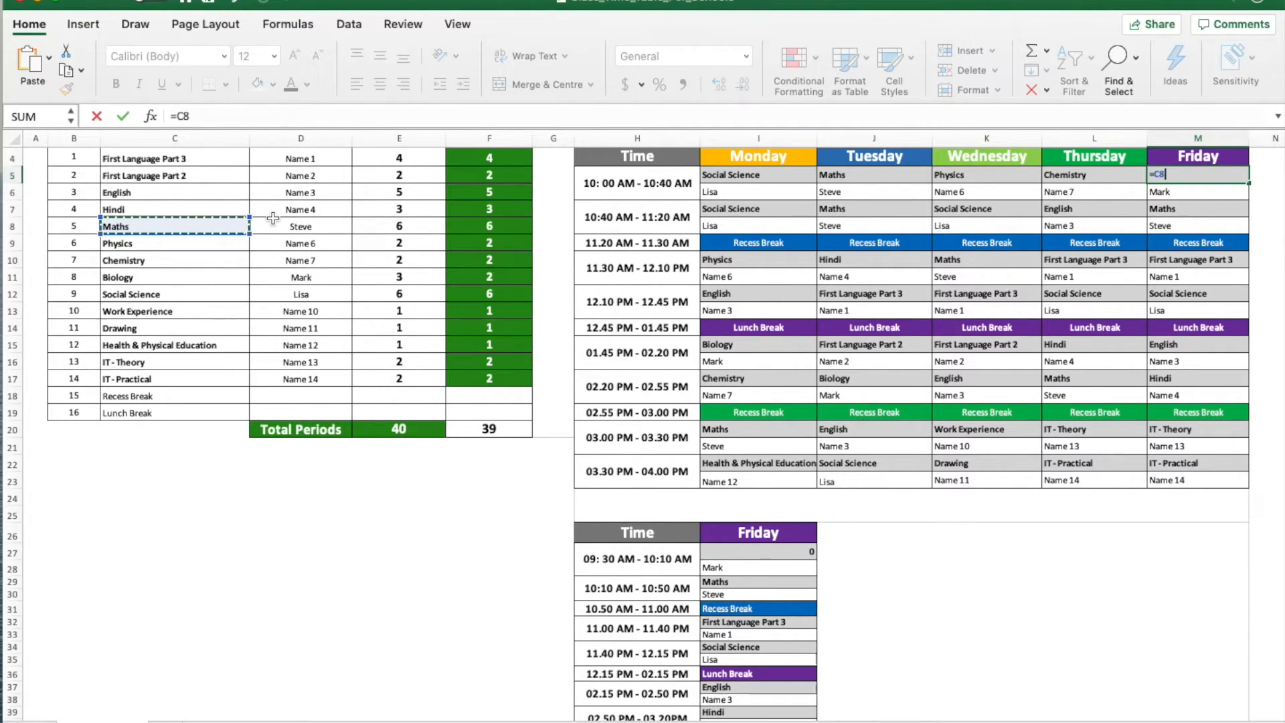
pyautogui.press('Return')
pyautogui.click(1188, 176)
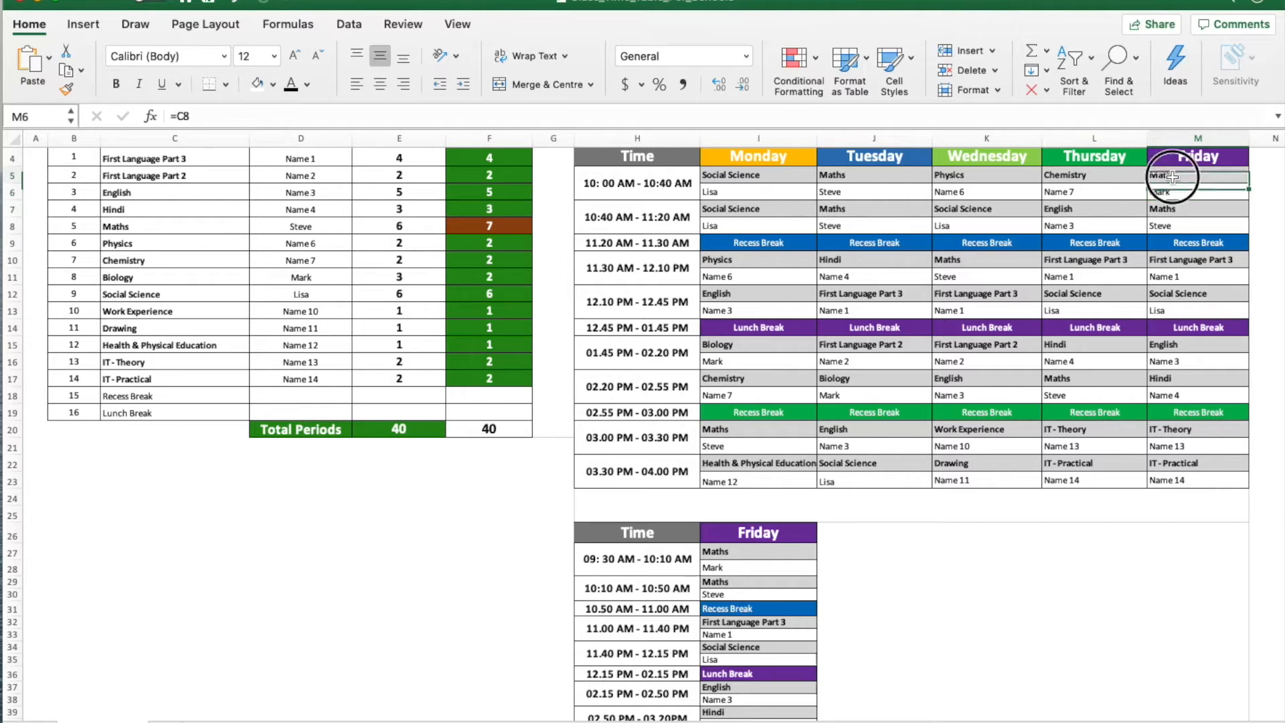
pyautogui.click(734, 552)
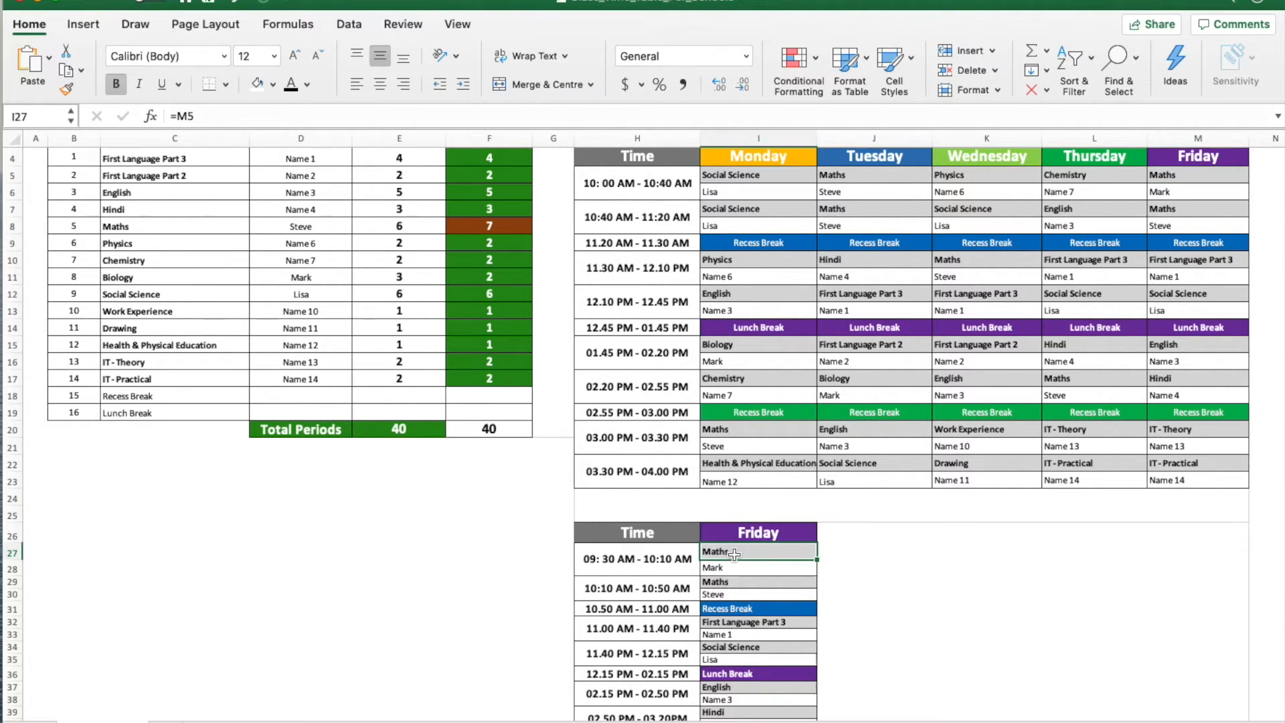
# Link Friday's 10:00 AM - 10:40 AM teacher cell M6 to the Maths teacher in D8
pyautogui.click(1168, 192)
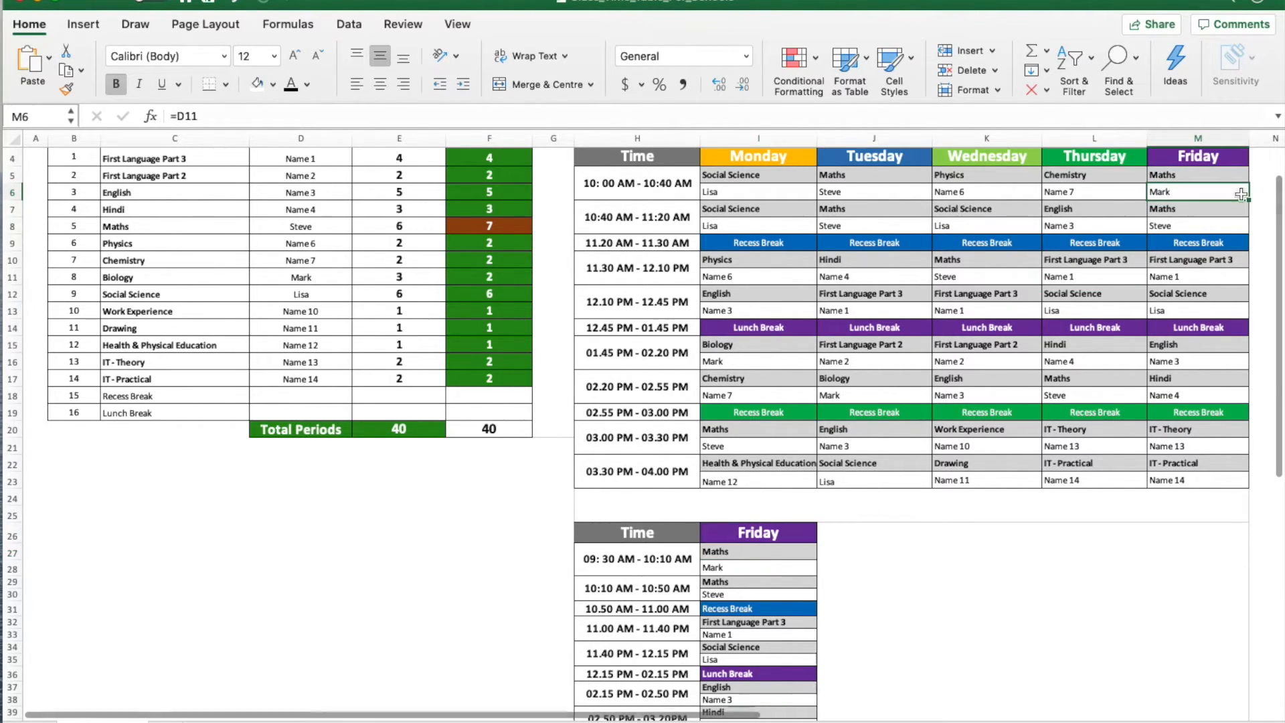
pyautogui.write('=')
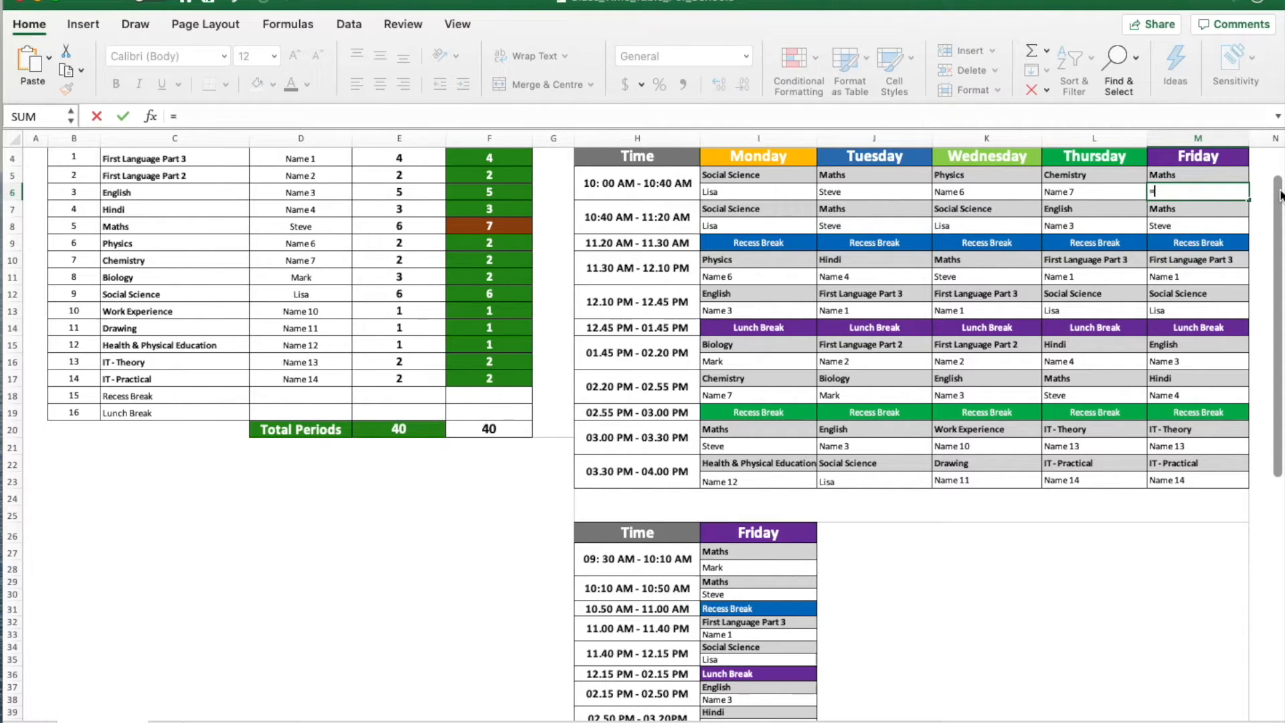
pyautogui.click(320, 223)
pyautogui.press('Return')
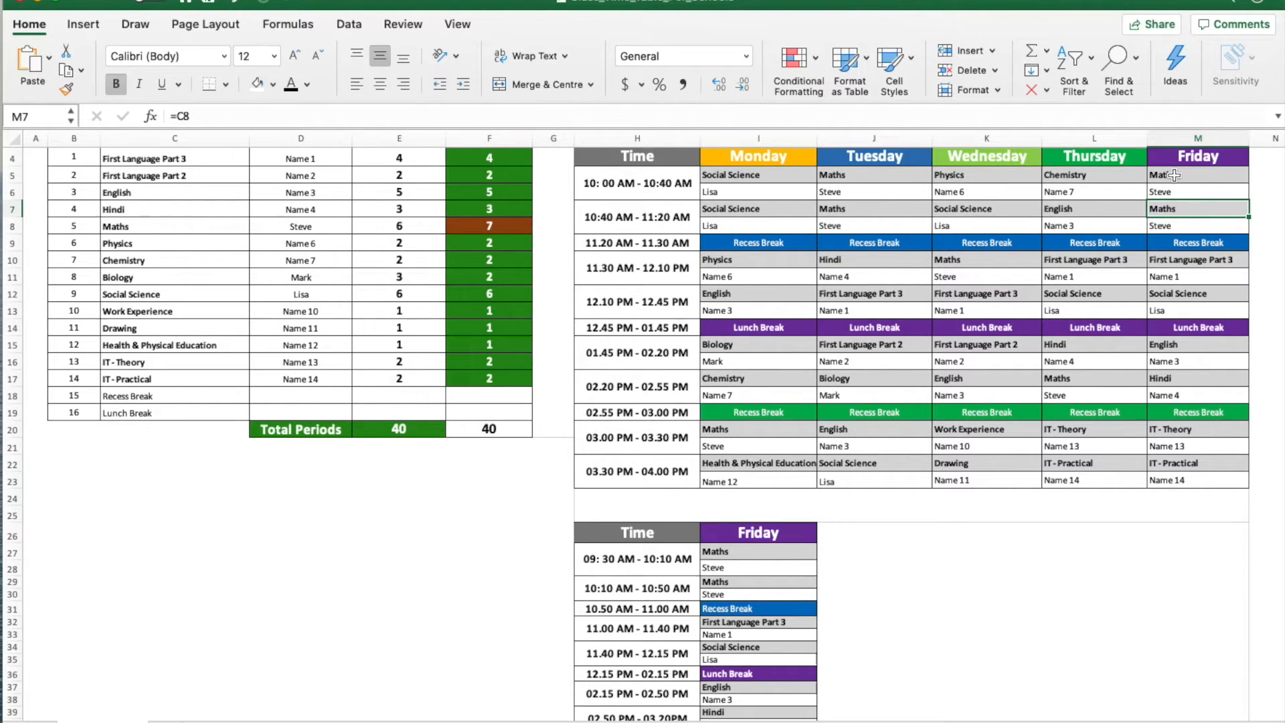
# Compare Biology's required and assigned classes, then link Tuesday's 10:40 AM - 11:20 AM subject cell J7 to Biology with =C11
pyautogui.scroll(3, 476, 288)
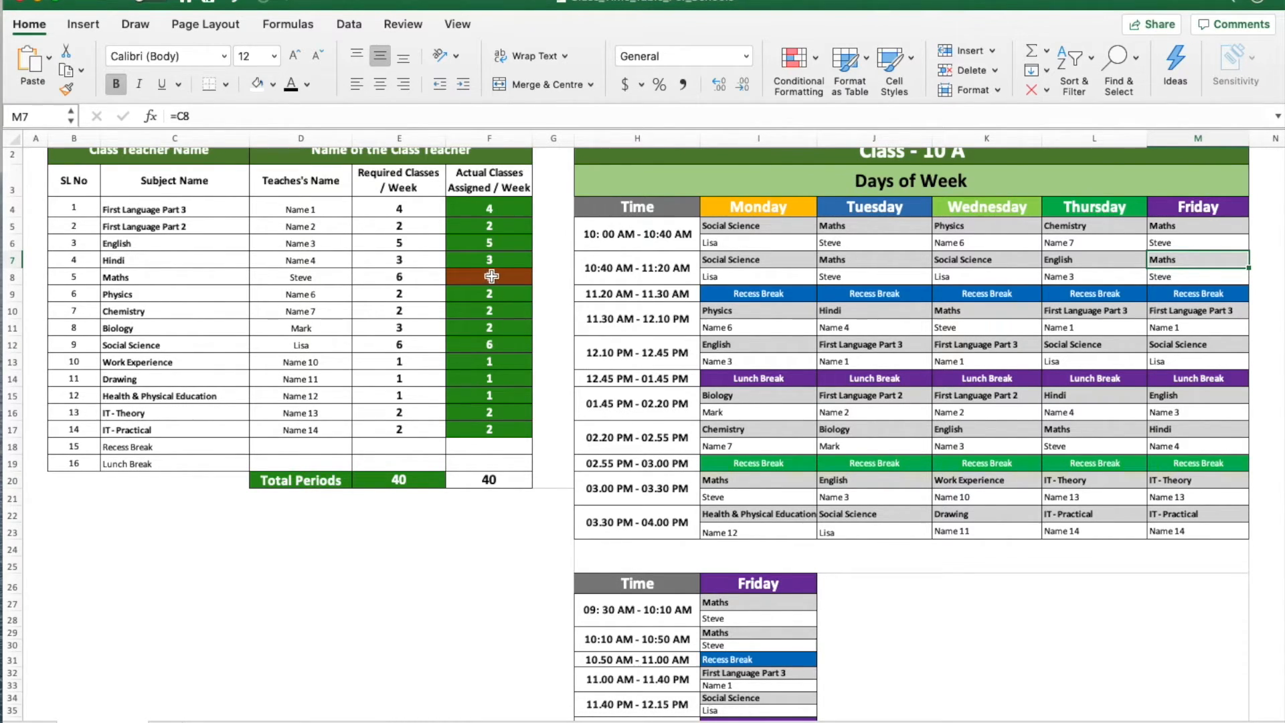
pyautogui.click(411, 328)
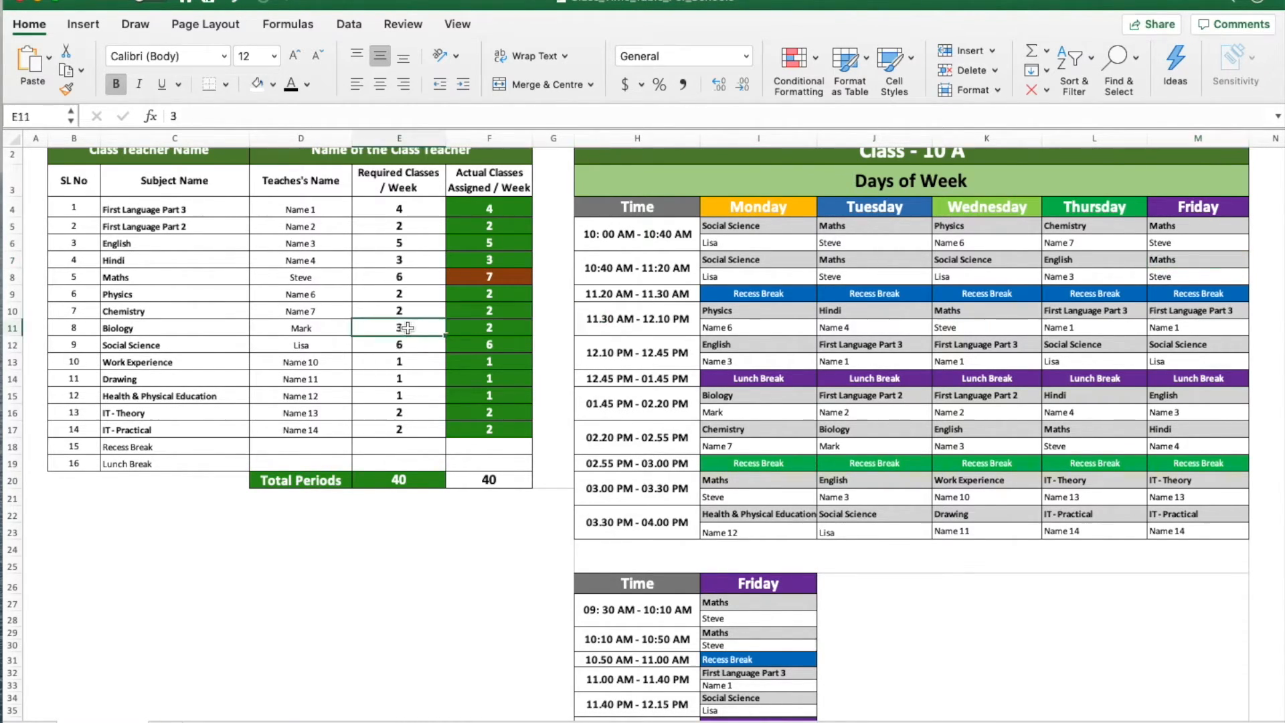
pyautogui.click(492, 329)
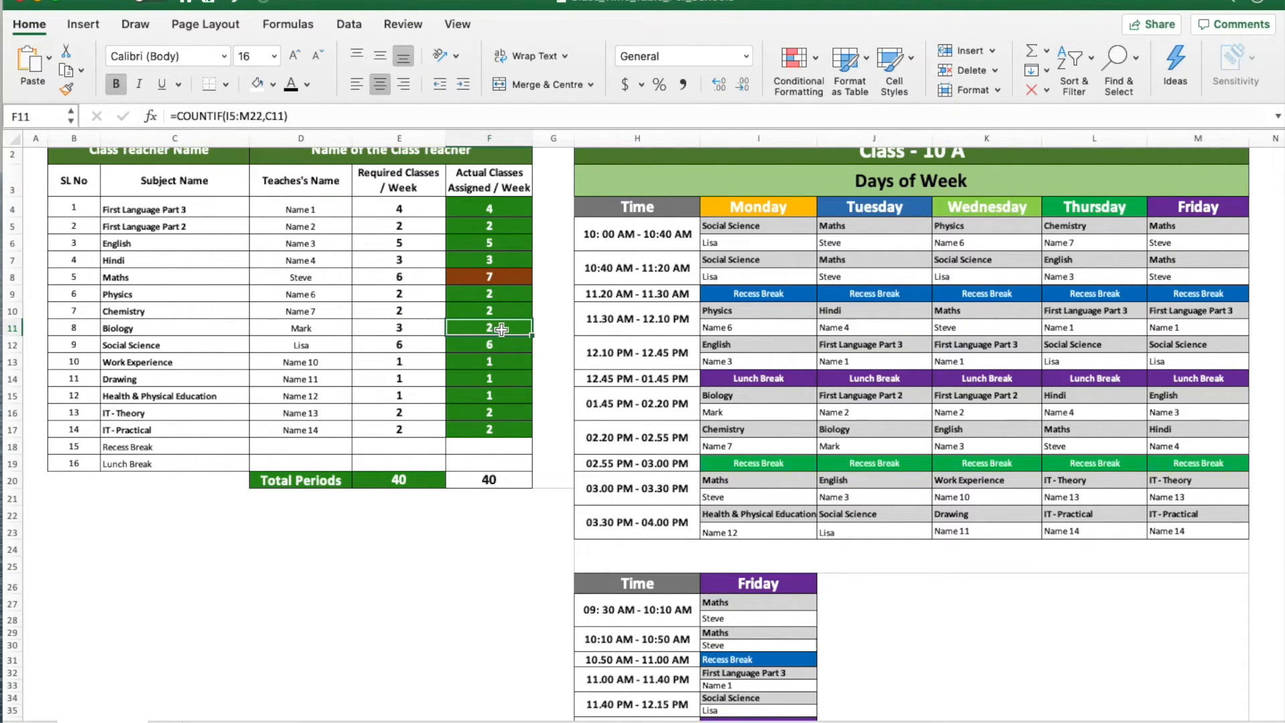
pyautogui.hscroll(2, 947, 267)
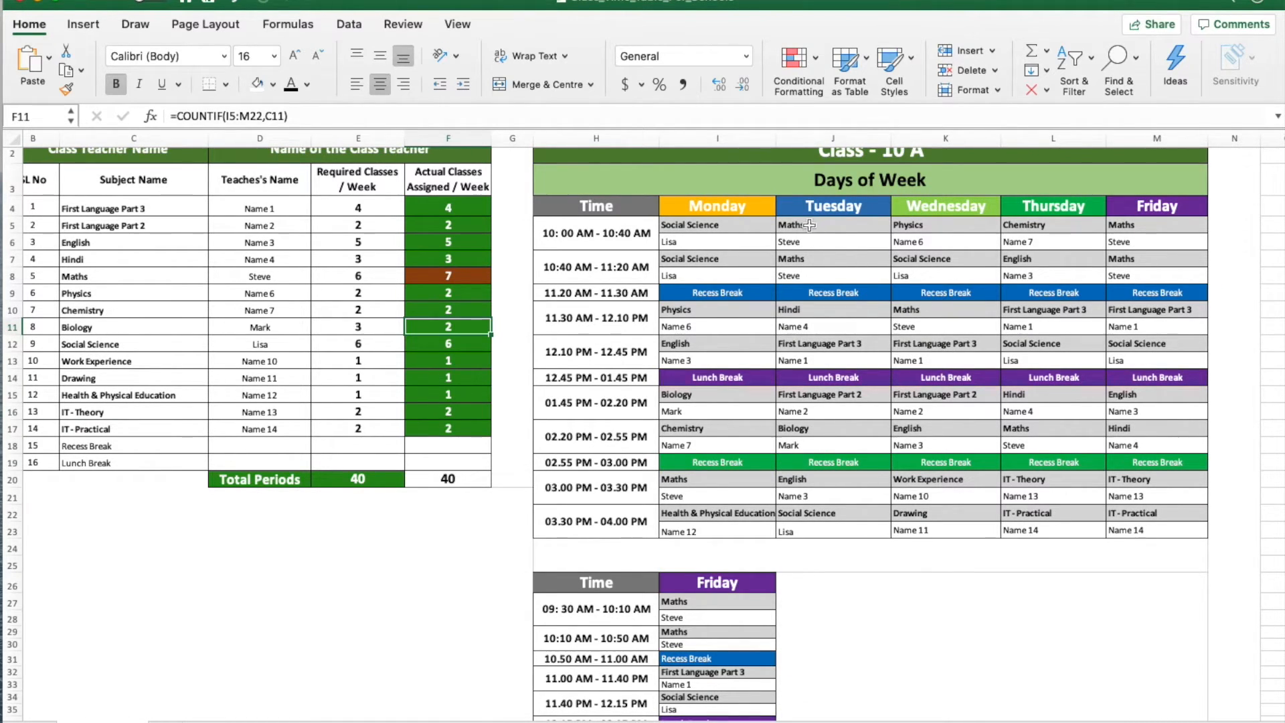
pyautogui.click(794, 264)
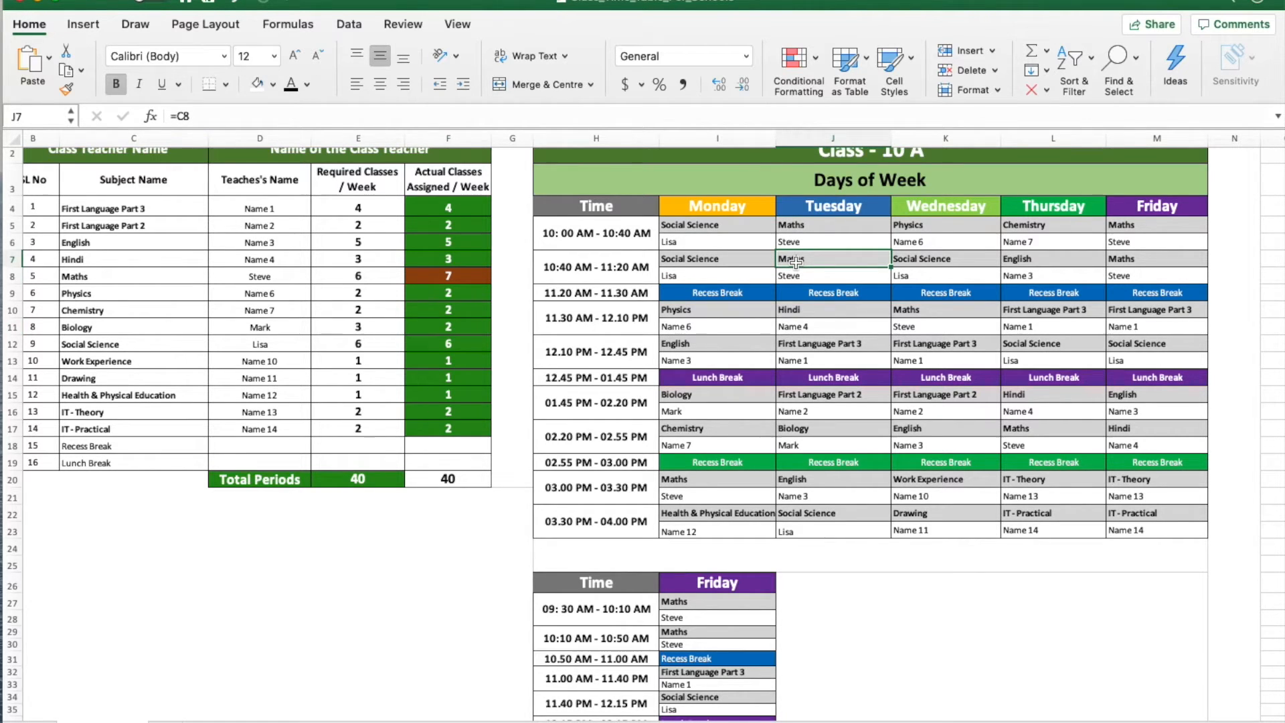
pyautogui.write('=')
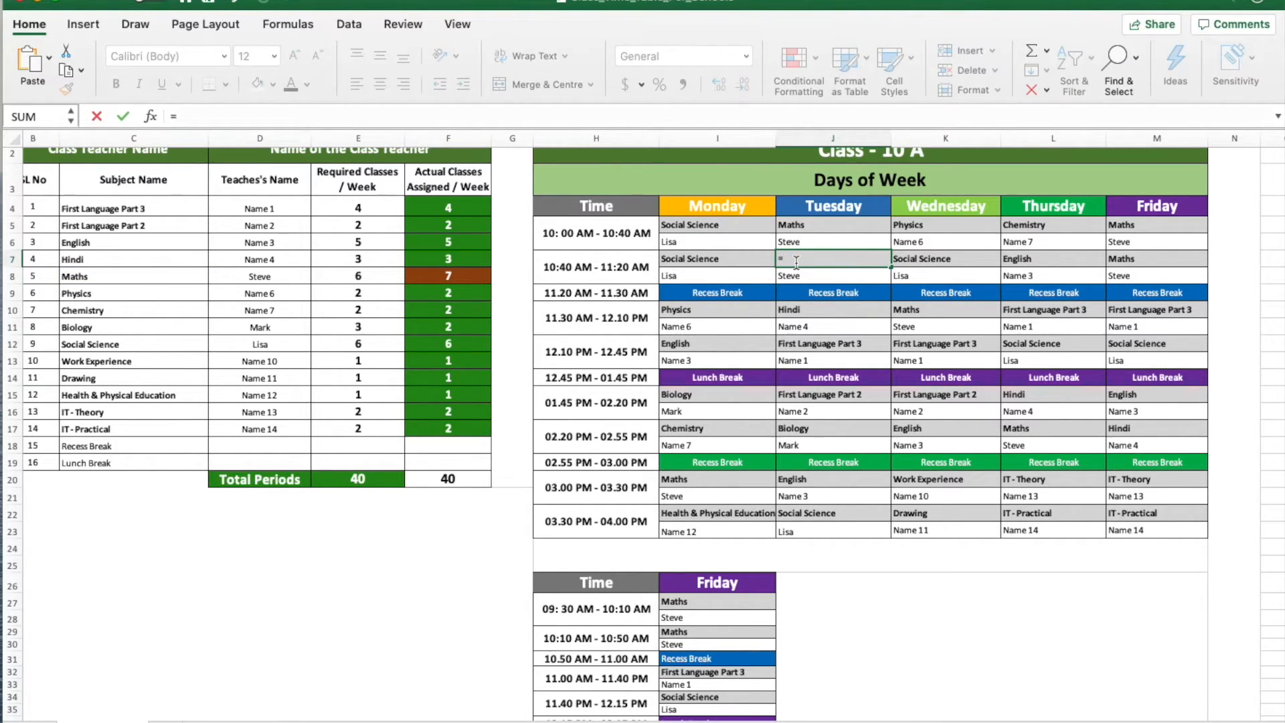
pyautogui.click(104, 342)
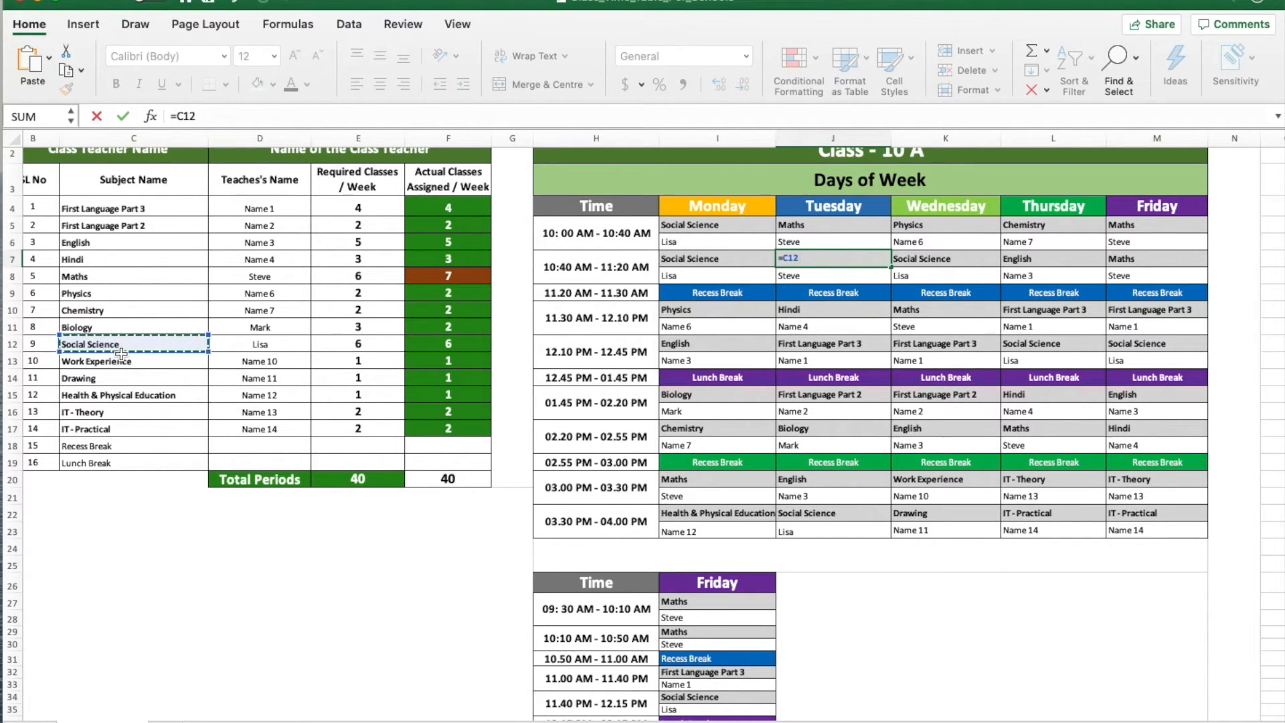
pyautogui.click(89, 327)
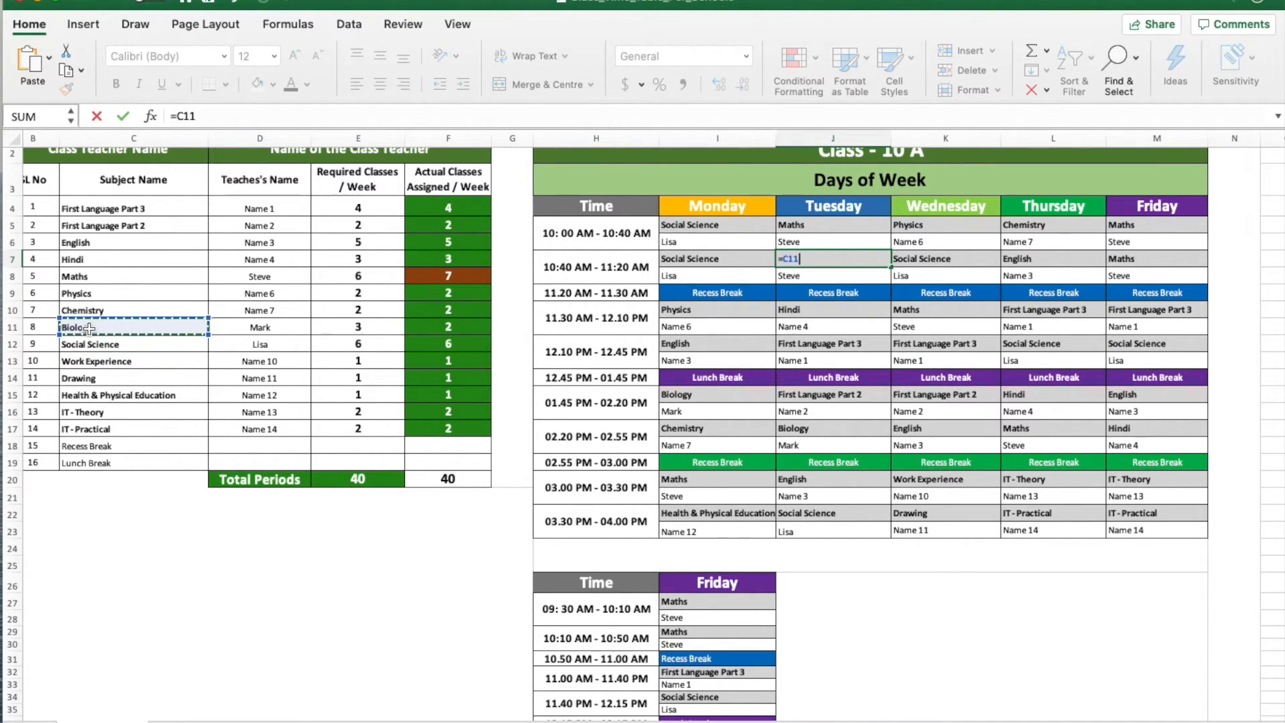
pyautogui.press('Return')
pyautogui.click(806, 239)
# Link Tuesday's 10:40 AM - 11:20 AM teacher cell J8 to teacher list cell D12
pyautogui.click(791, 275)
pyautogui.write('=')
pyautogui.click(261, 344)
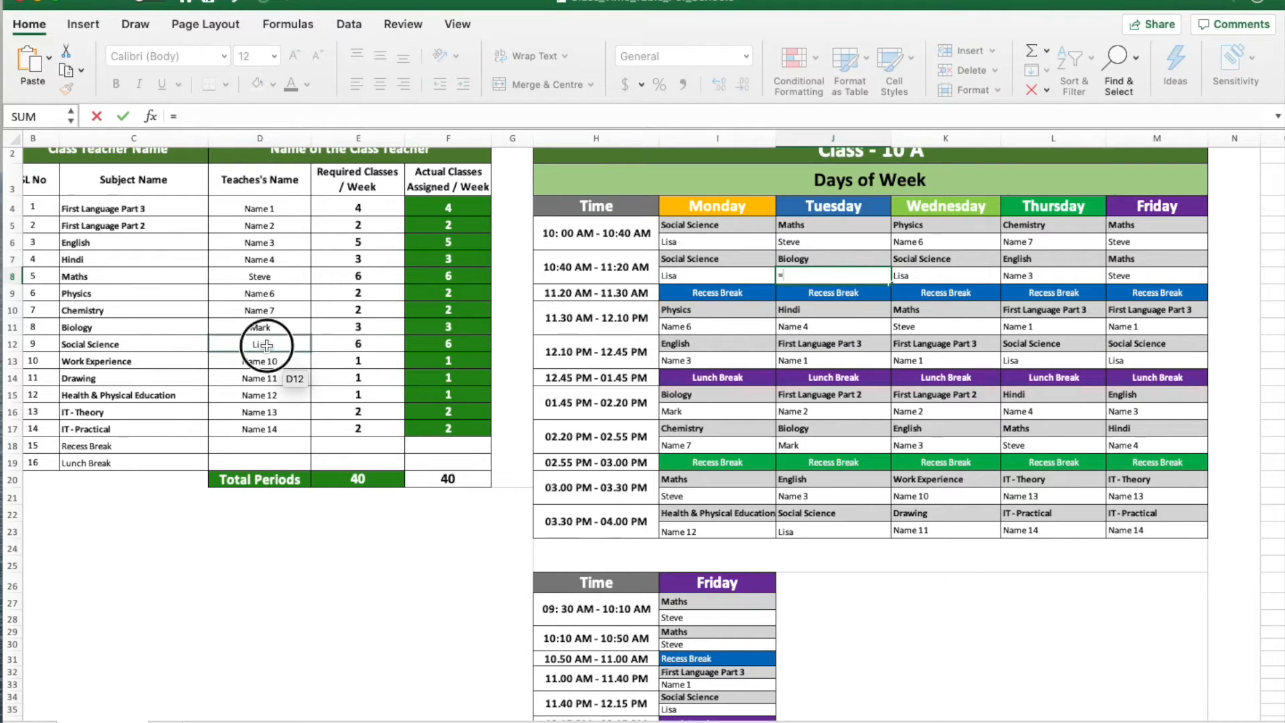
pyautogui.press('Return')
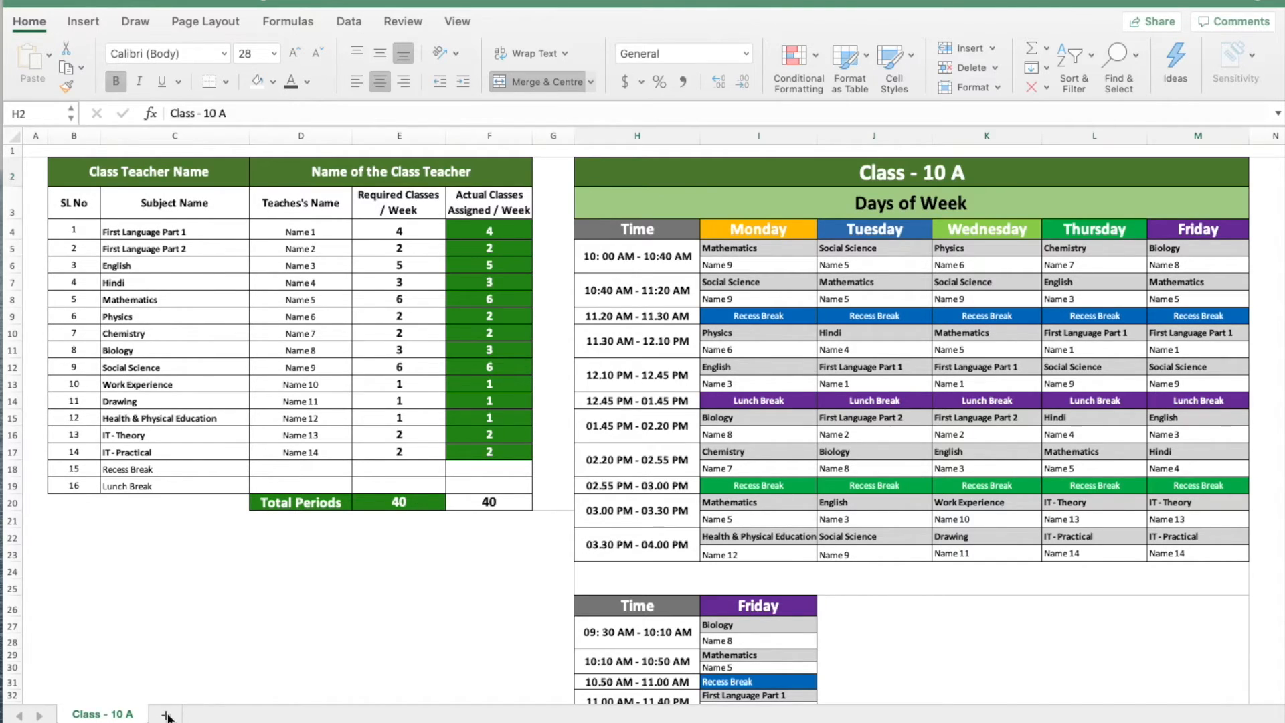
# Create a copy of the Class - 10 A sheet placed before the original, and check both sheets
pyautogui.rightClick(102, 716)
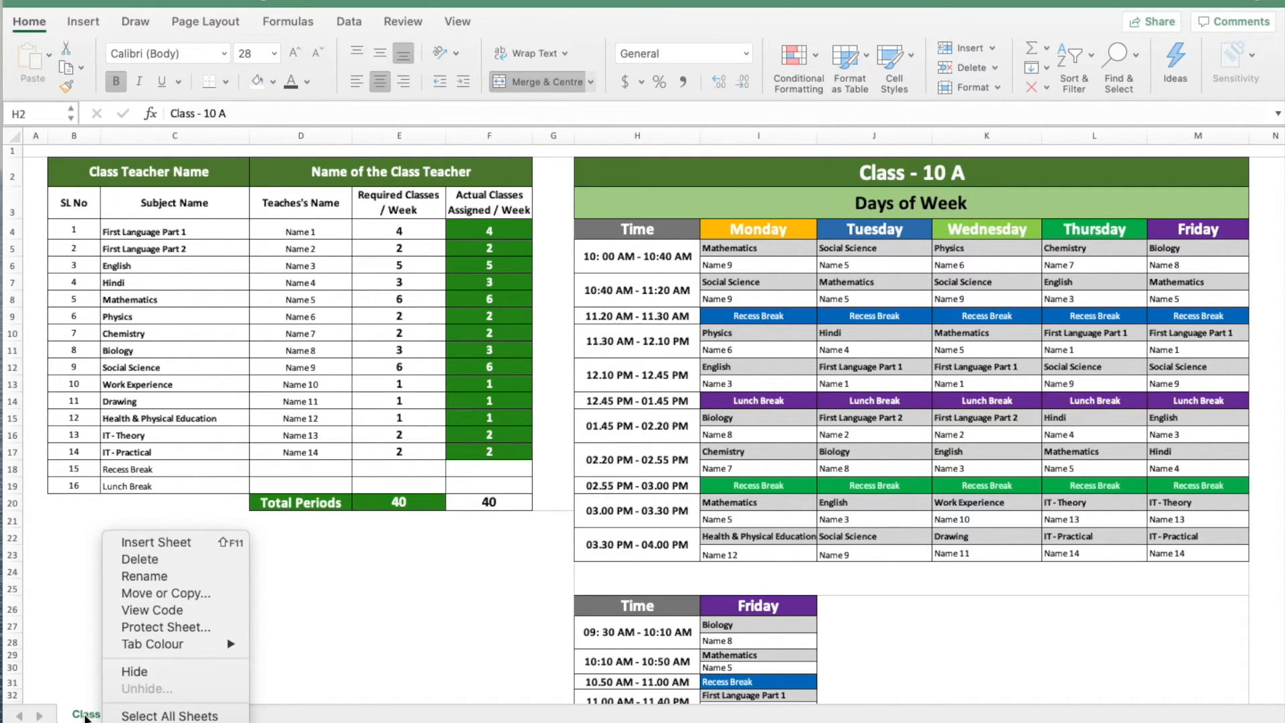
pyautogui.click(133, 595)
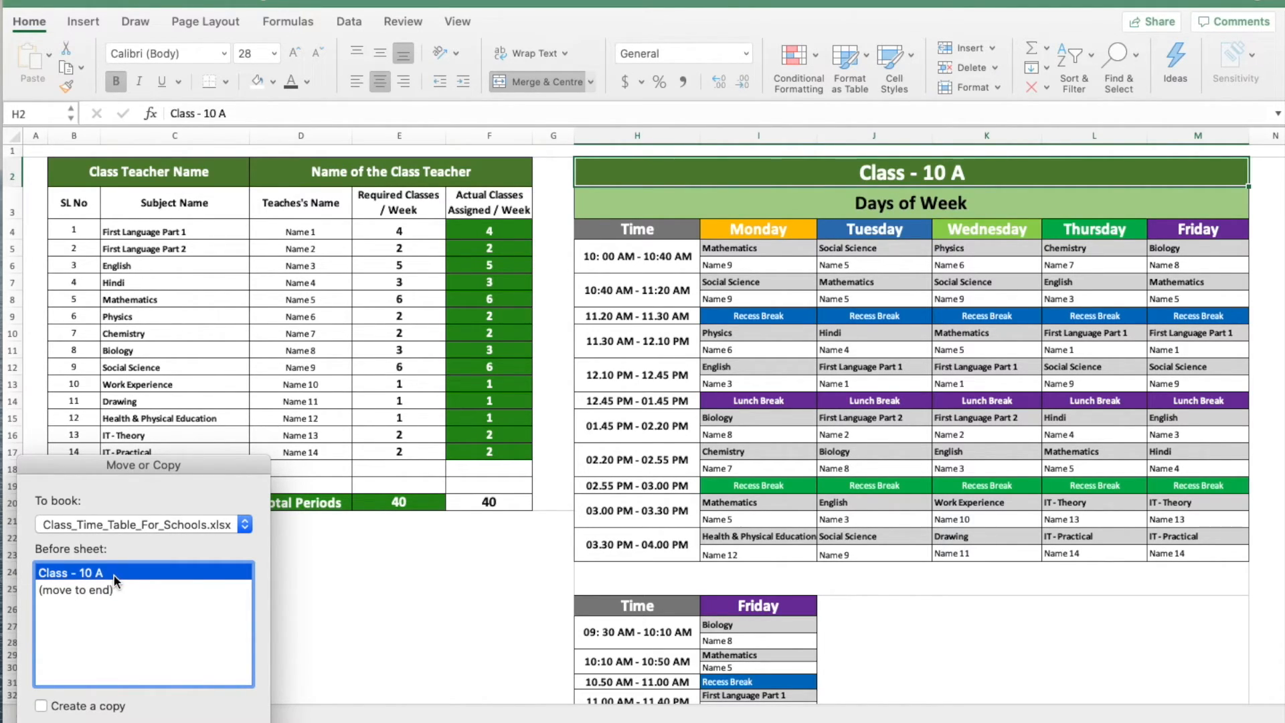
pyautogui.click(42, 706)
pyautogui.press('Return')
pyautogui.click(182, 714)
pyautogui.click(124, 714)
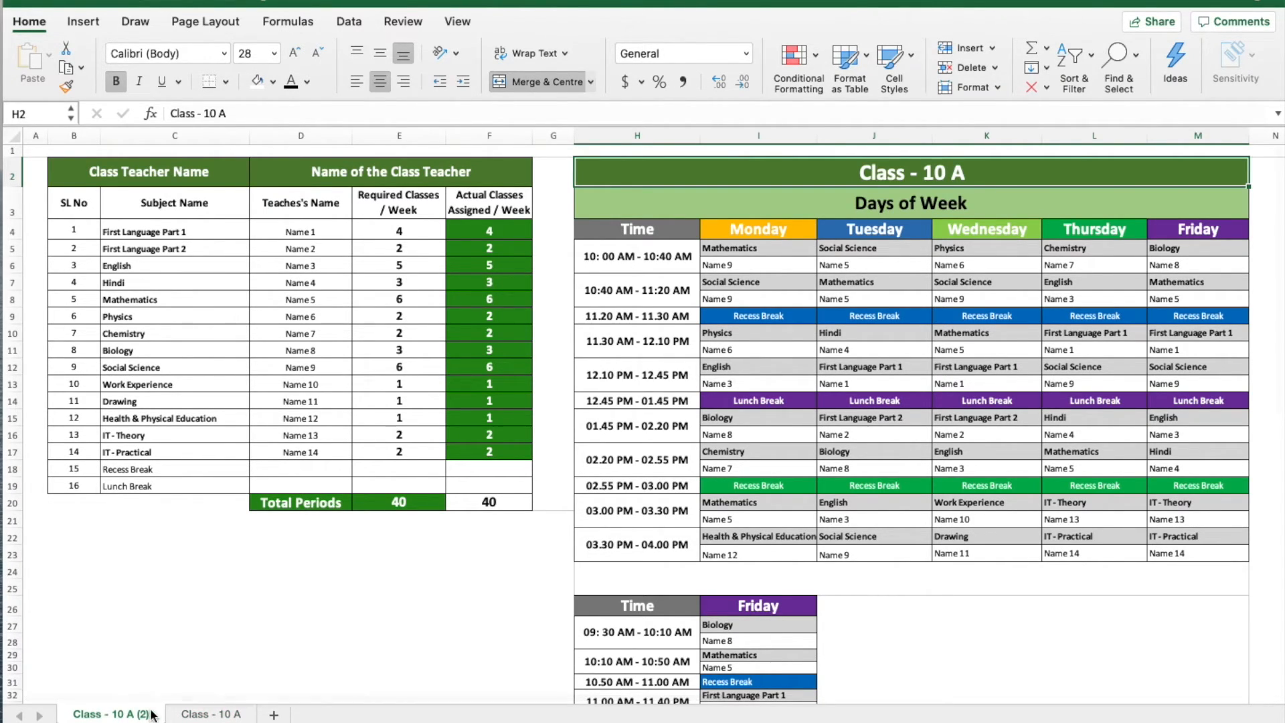
# Rename the copied sheet as Class - 10 B
pyautogui.rightClick(136, 714)
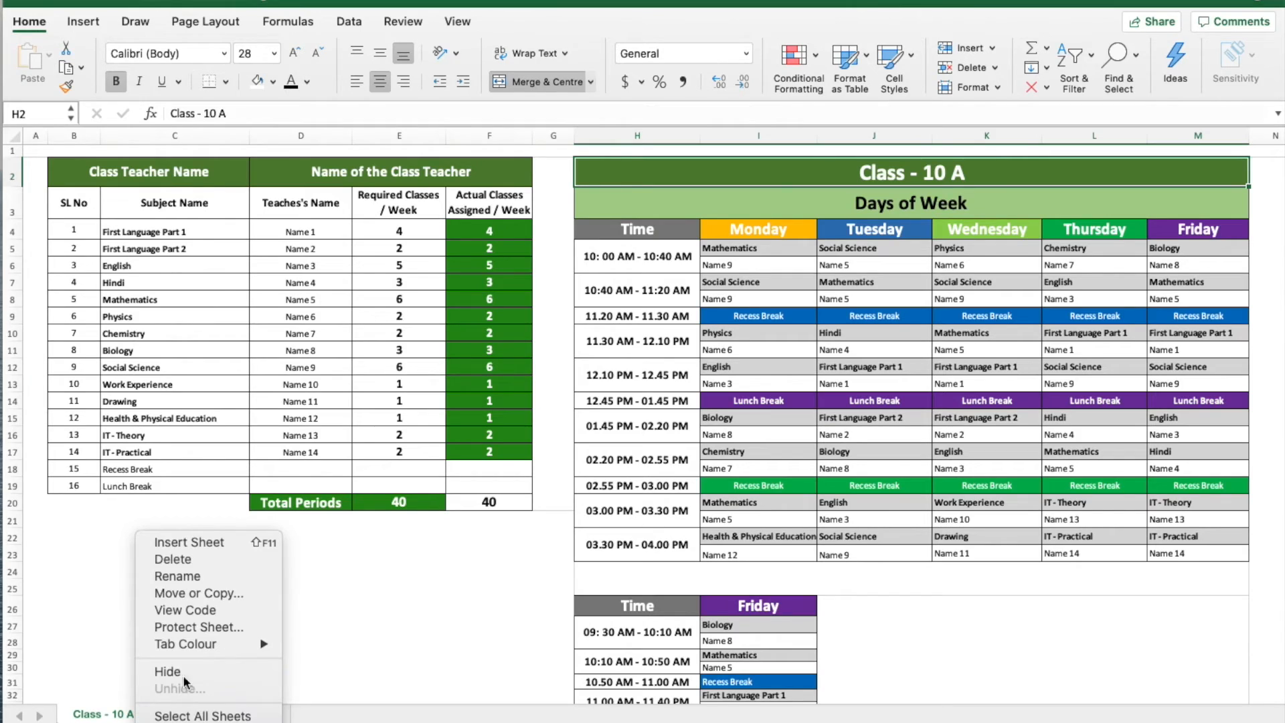
pyautogui.click(195, 581)
pyautogui.click(147, 714)
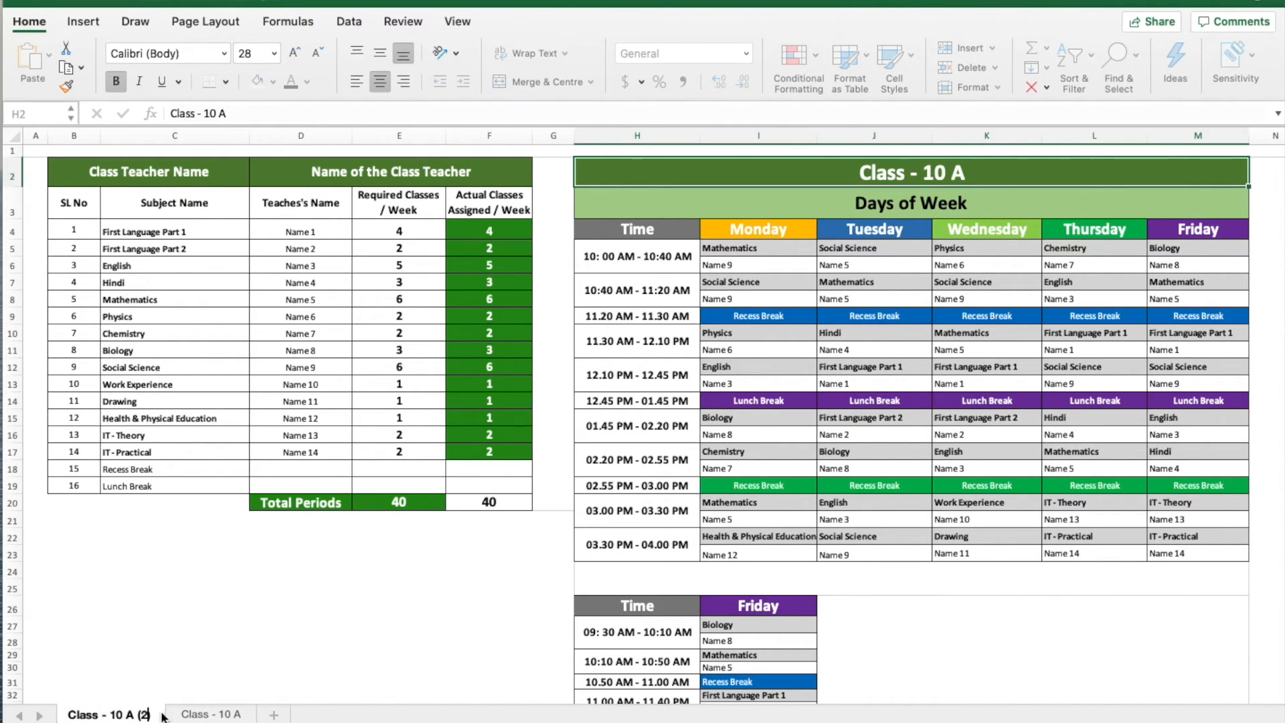
pyautogui.press('BackSpace')
pyautogui.press('BackSpace')
pyautogui.press('BackSpace')
pyautogui.press('BackSpace')
pyautogui.press('BackSpace')
pyautogui.press('BackSpace')
pyautogui.write('B')
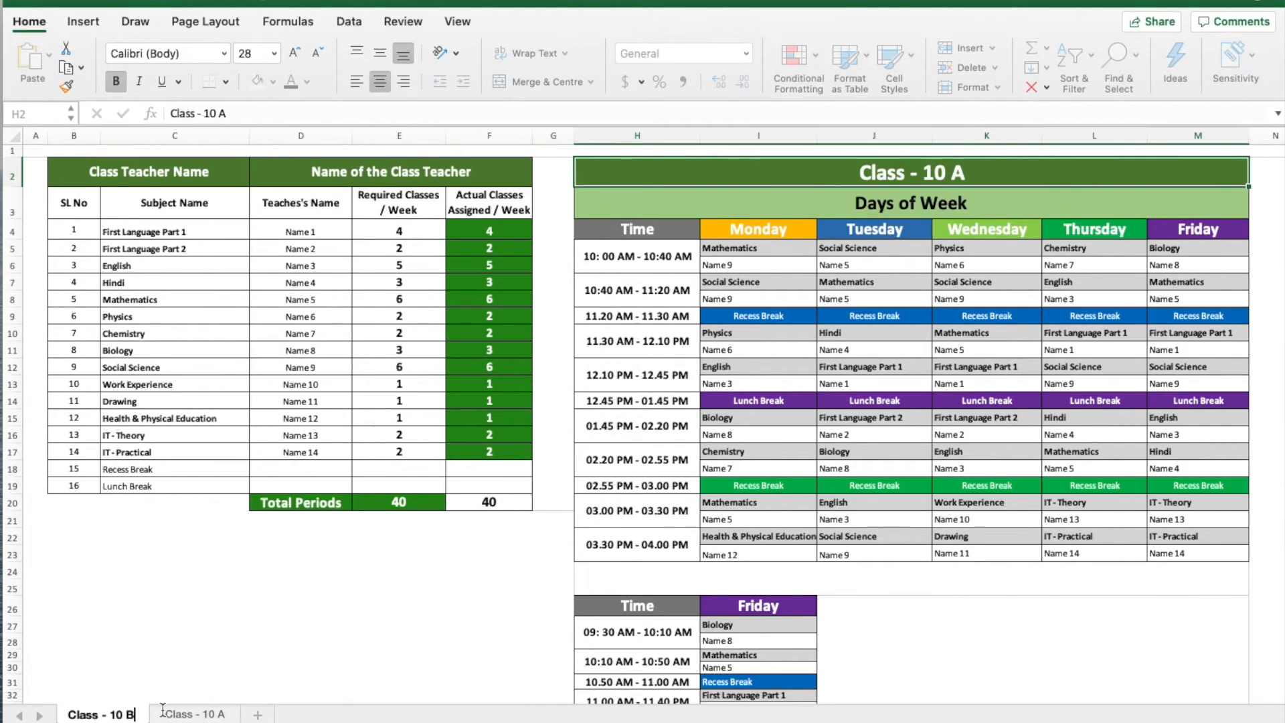
pyautogui.press('Return')
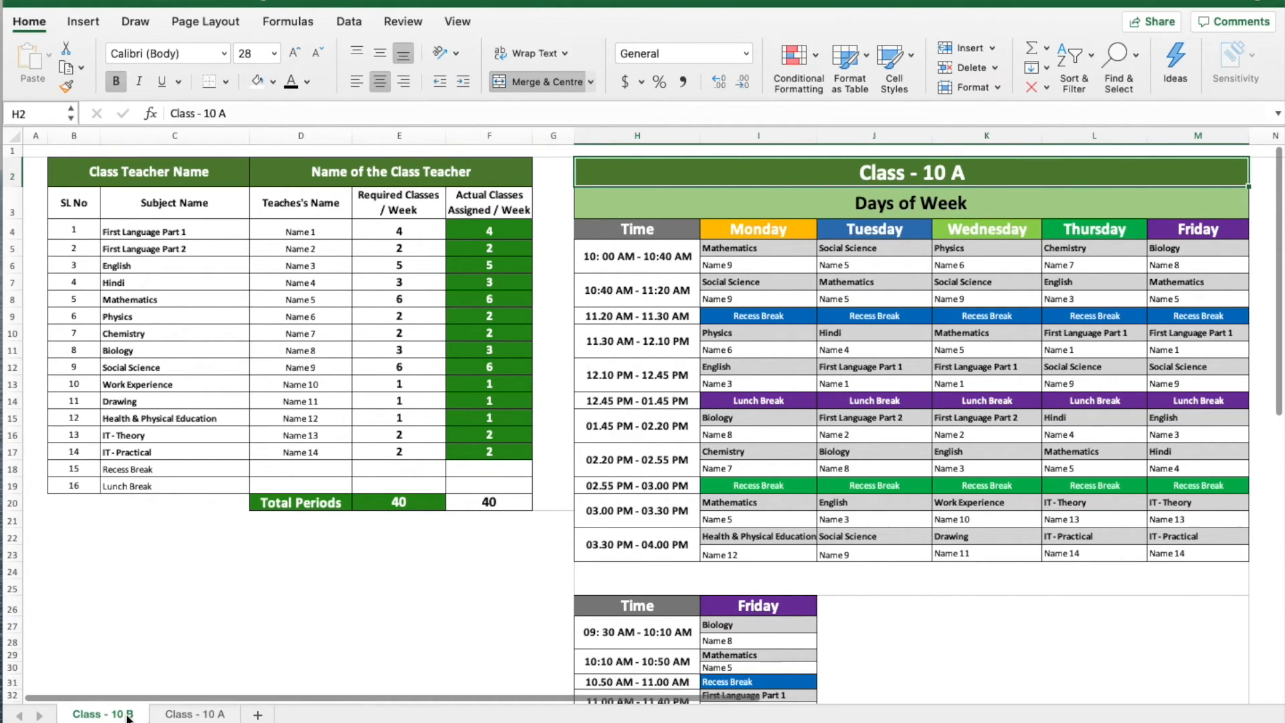
# Change the timetable title in H2 of the copied sheet to Class - 10 B
pyautogui.doubleClick(958, 164)
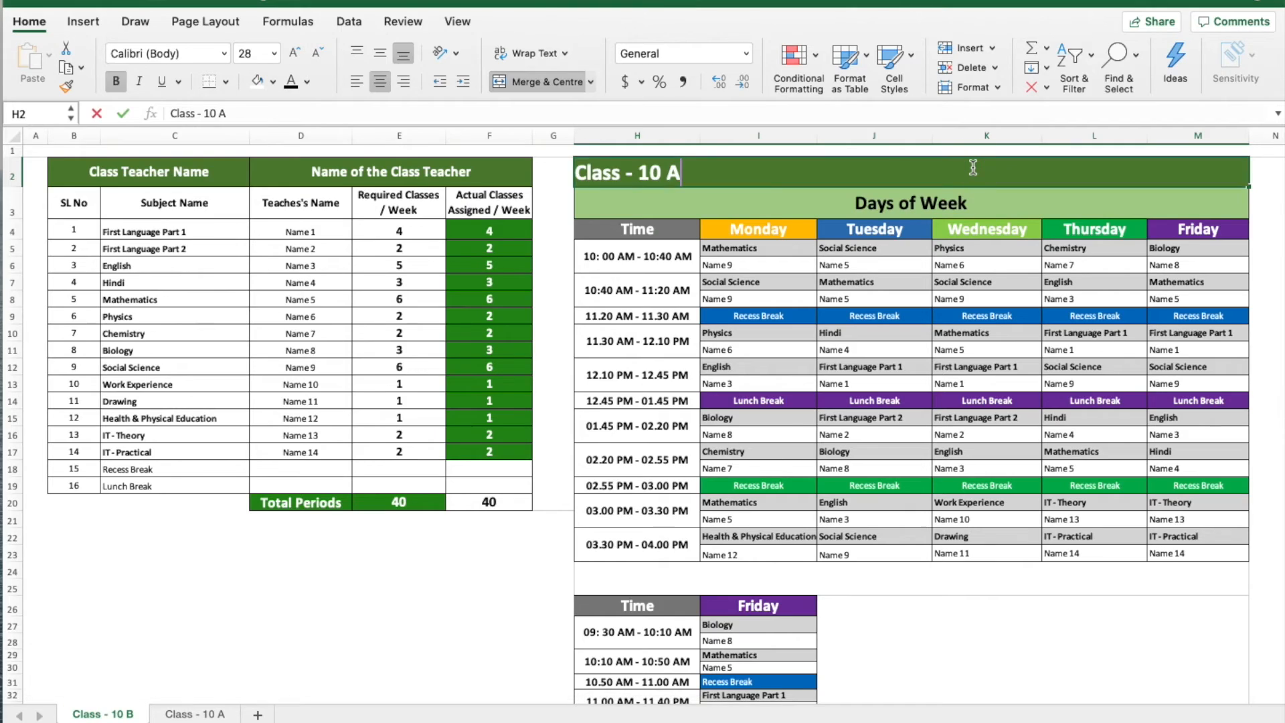
pyautogui.write('B')
pyautogui.press('Return')
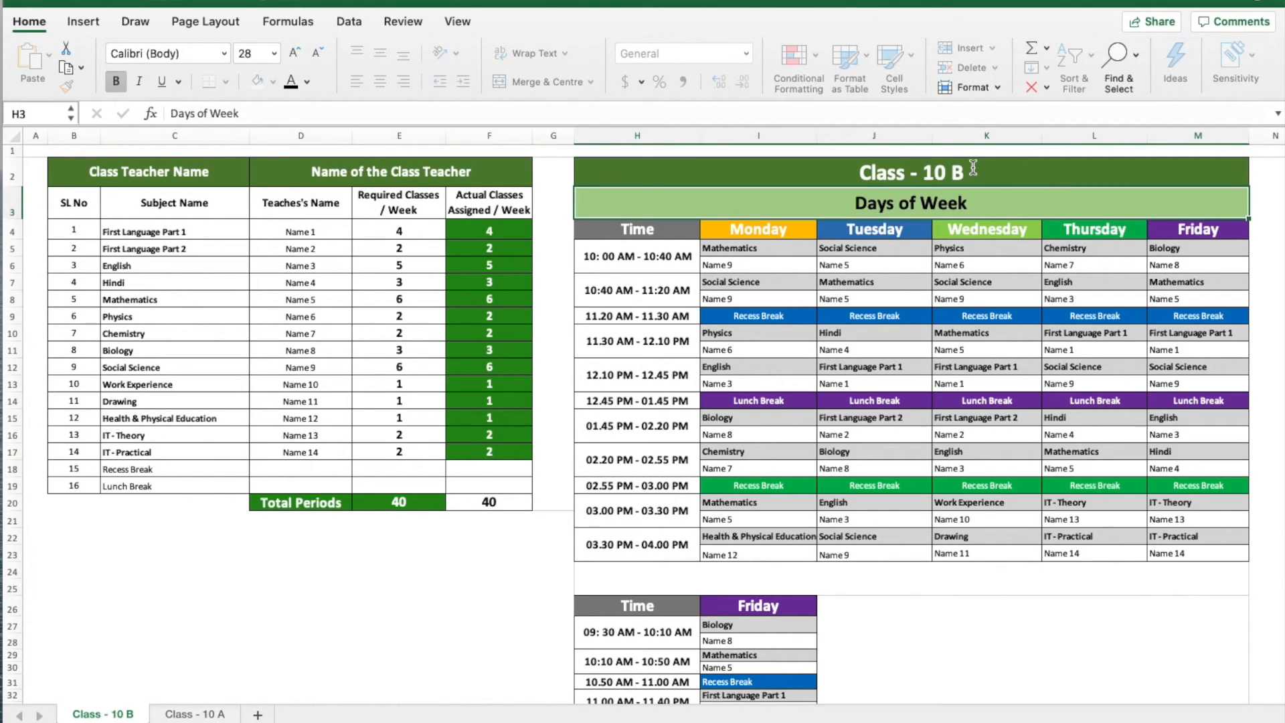
# Review the subject names in column C and the teacher names in D4:D17 on the Class - 10 B sheet
pyautogui.moveTo(175, 228); pyautogui.dragTo(179, 440)
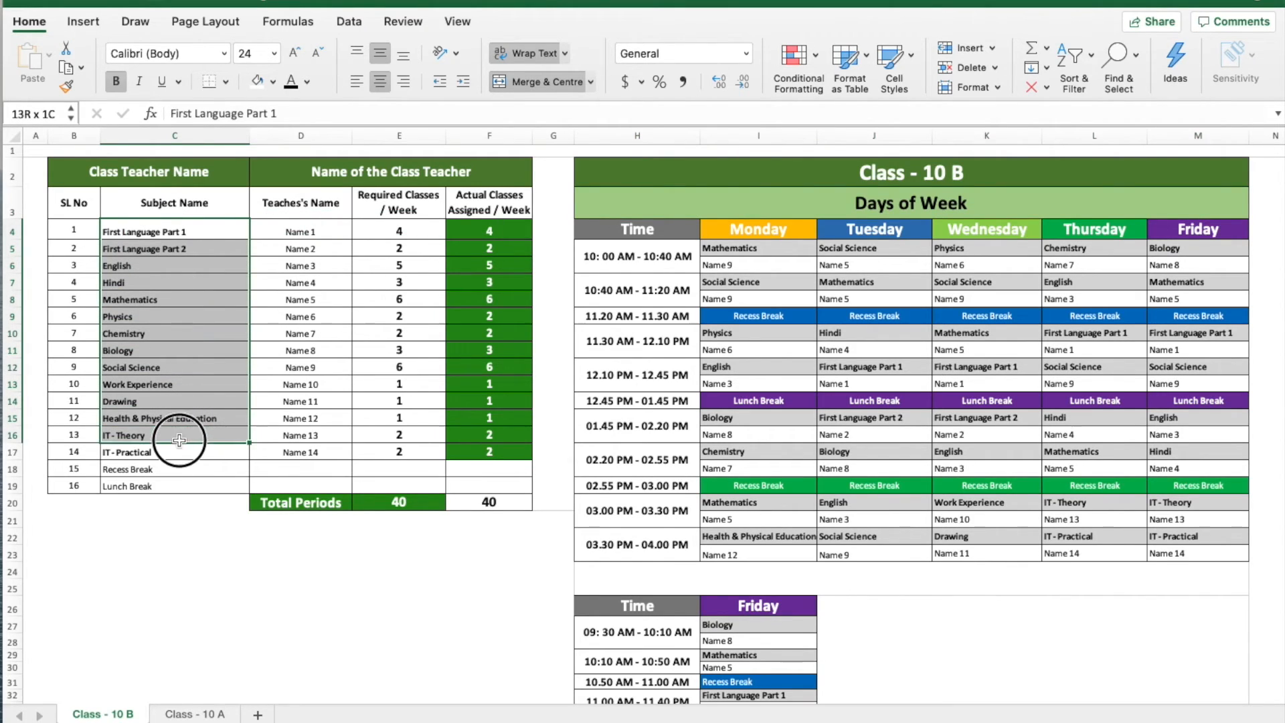
pyautogui.click(299, 227)
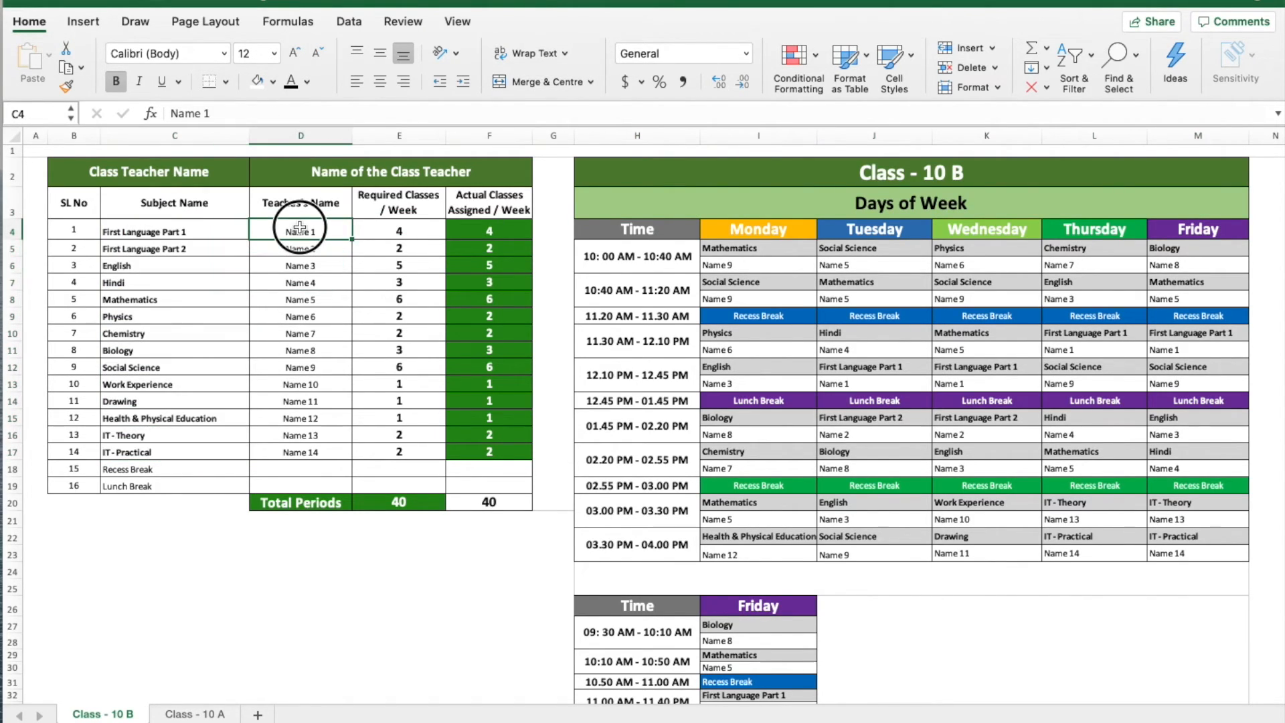
pyautogui.moveTo(299, 228); pyautogui.dragTo(309, 444)
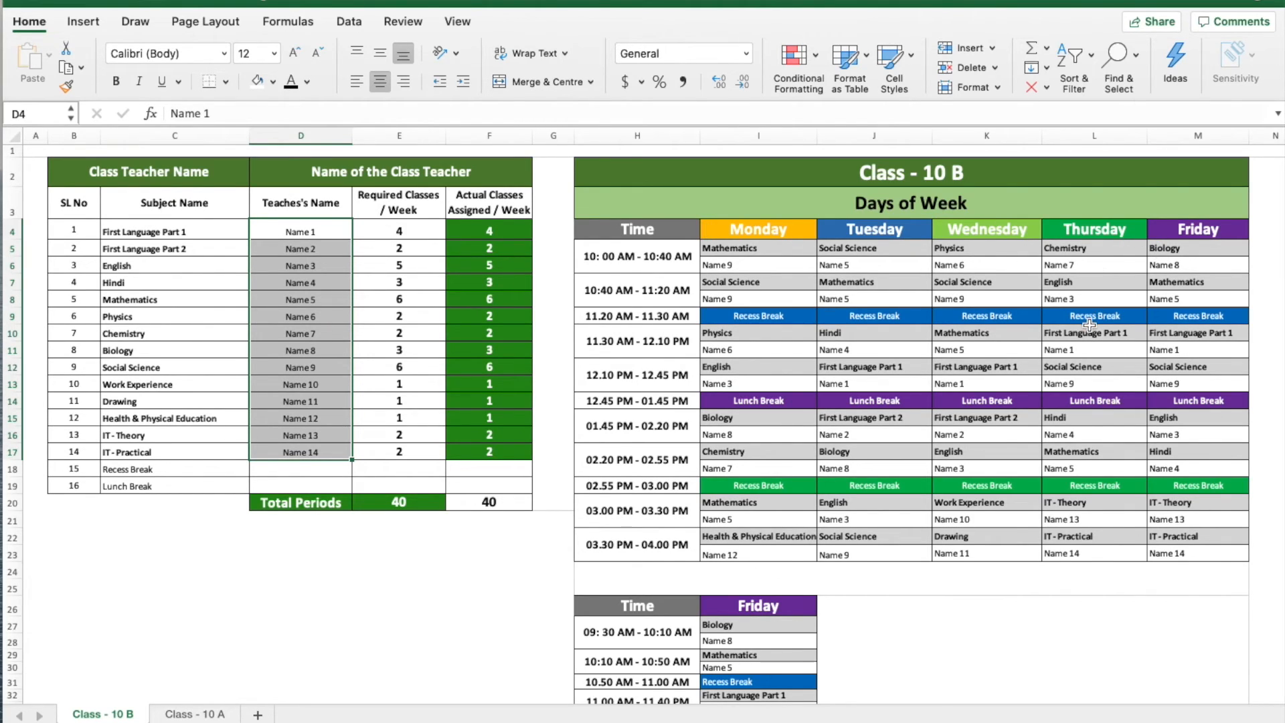
pyautogui.click(874, 266)
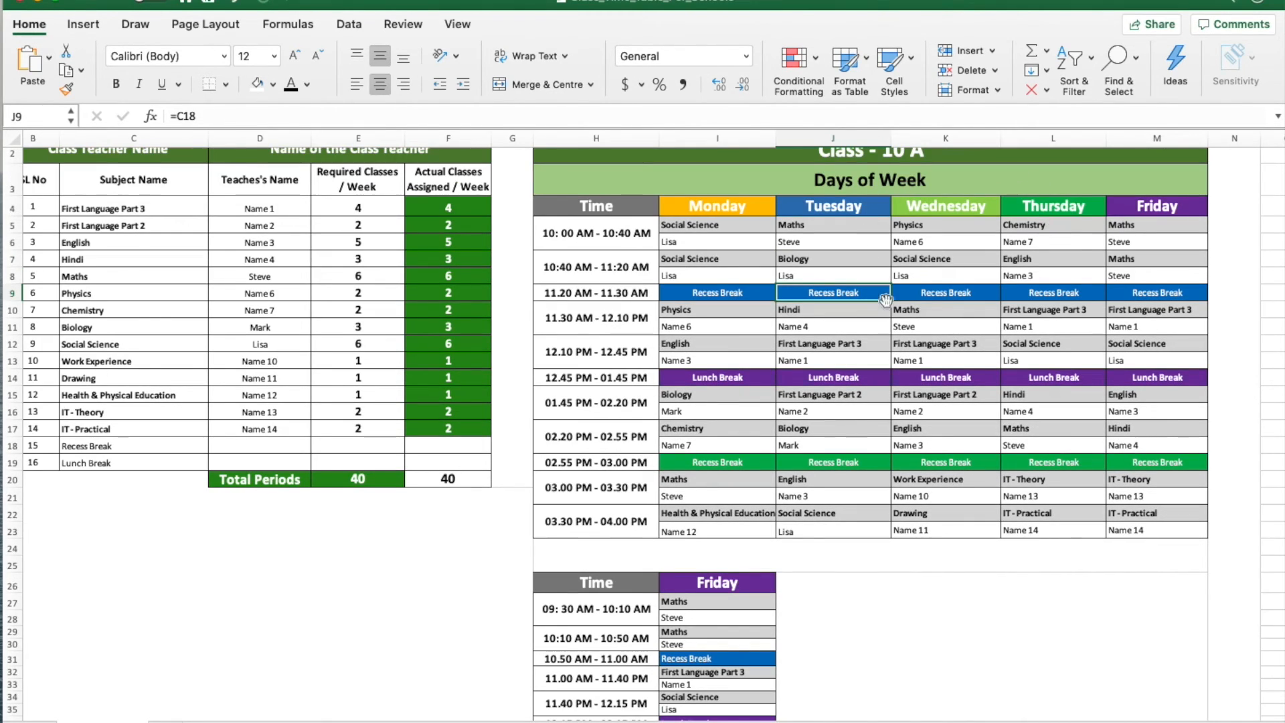
pyautogui.scroll(2, 848, 287)
pyautogui.hscroll(-2, 849, 288)
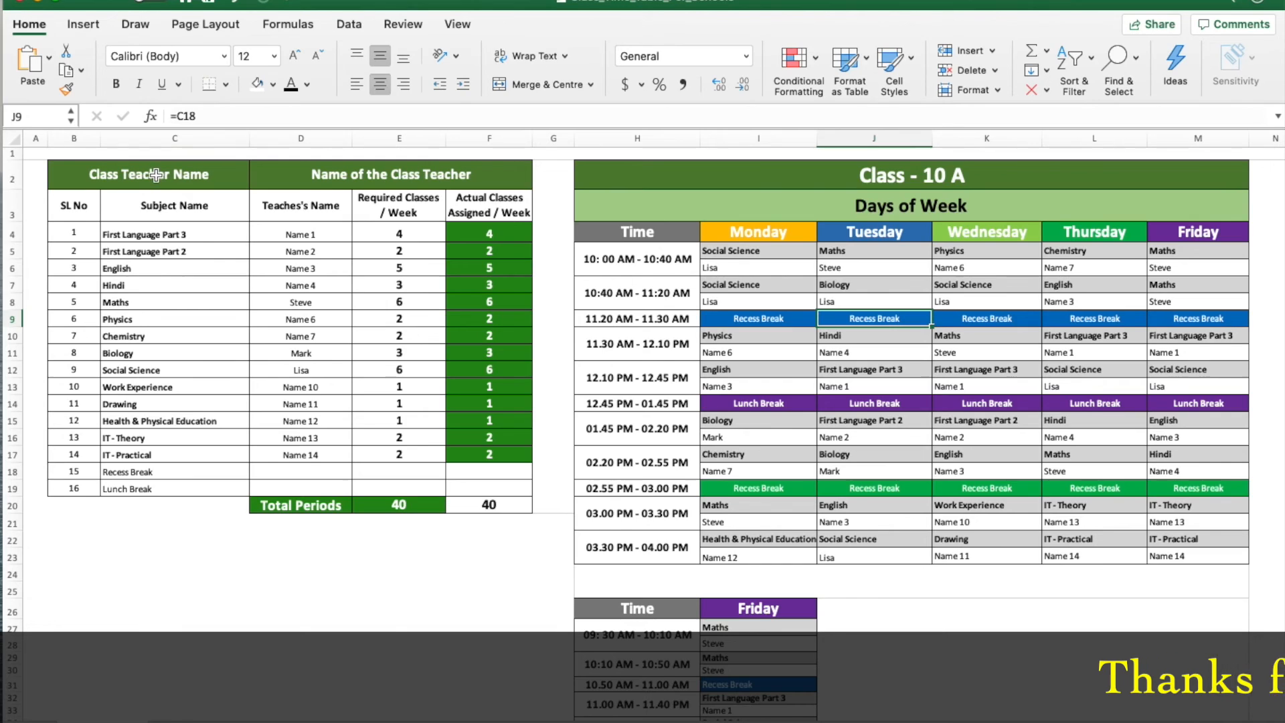
pyautogui.scroll(-1, 164, 177)
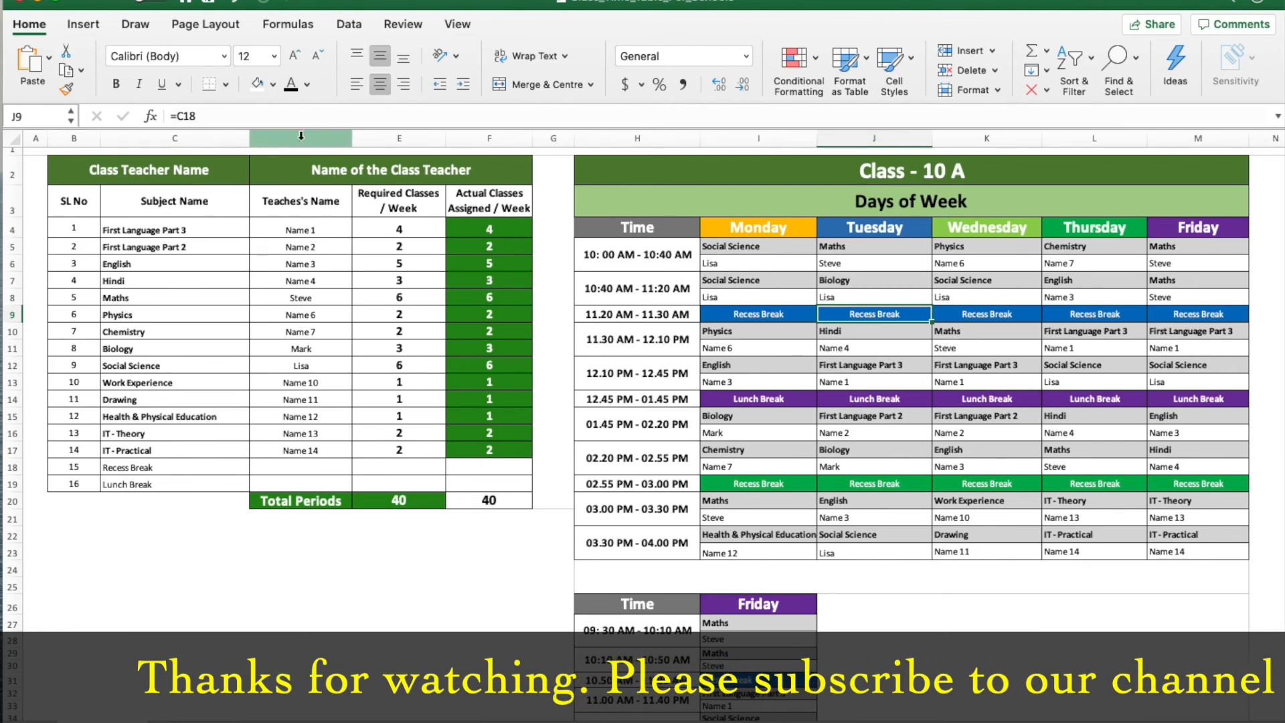
pyautogui.scroll(1, 1133, 198)
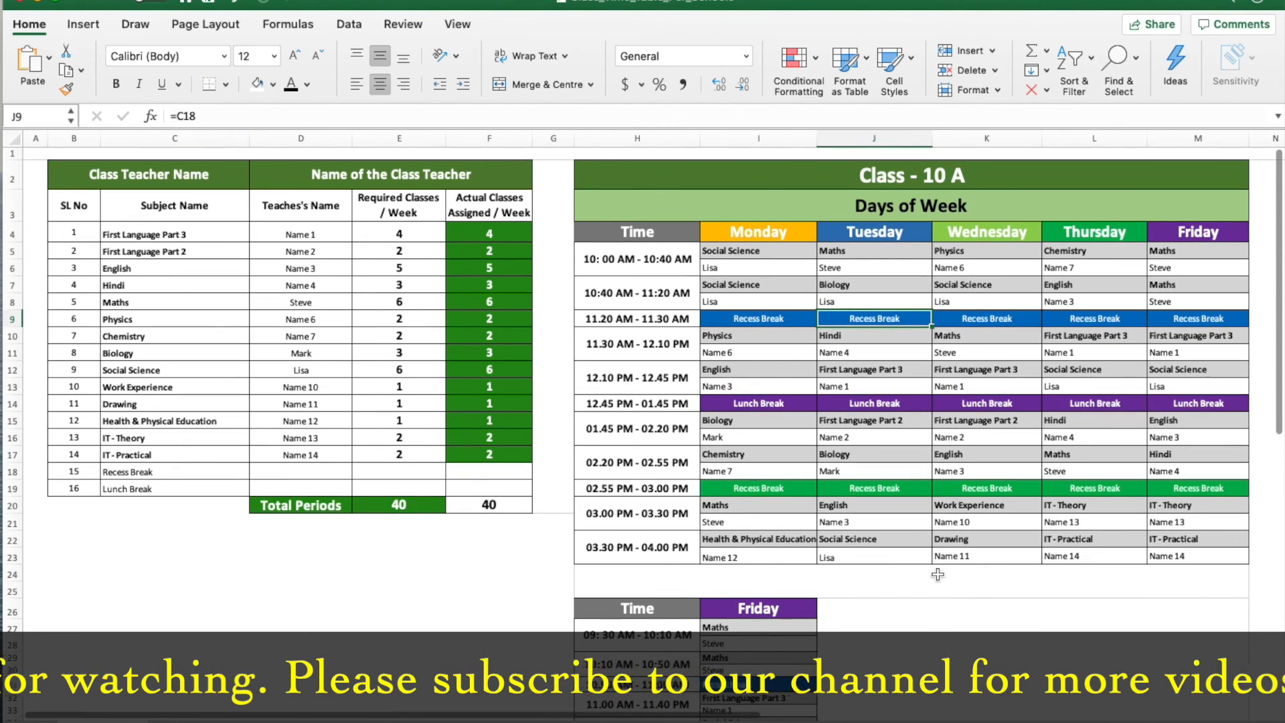